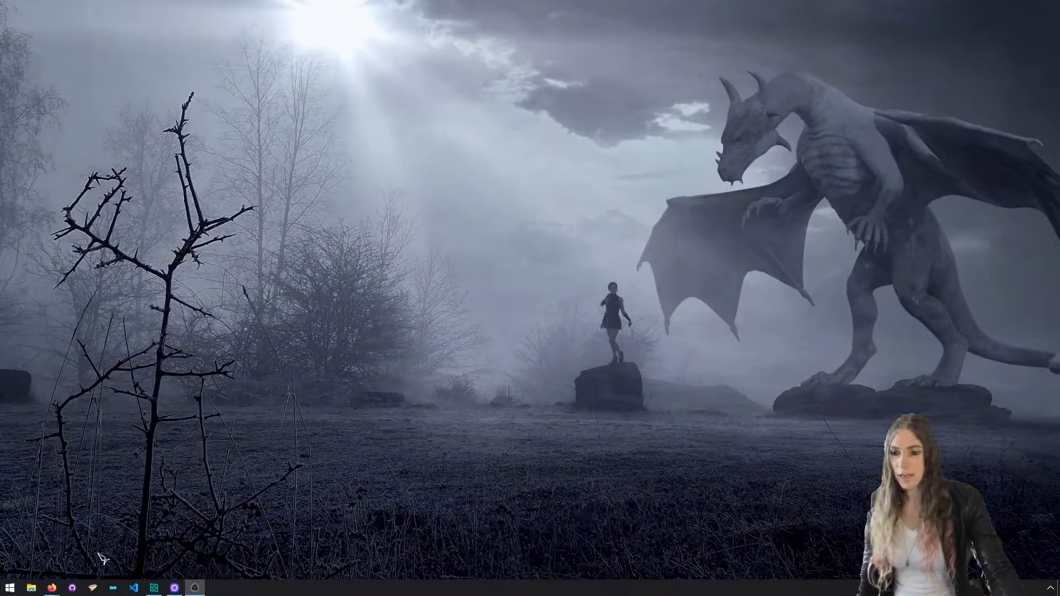
- Switch to Mod Organizer and enable the SKSE64 mod
click(114, 587)
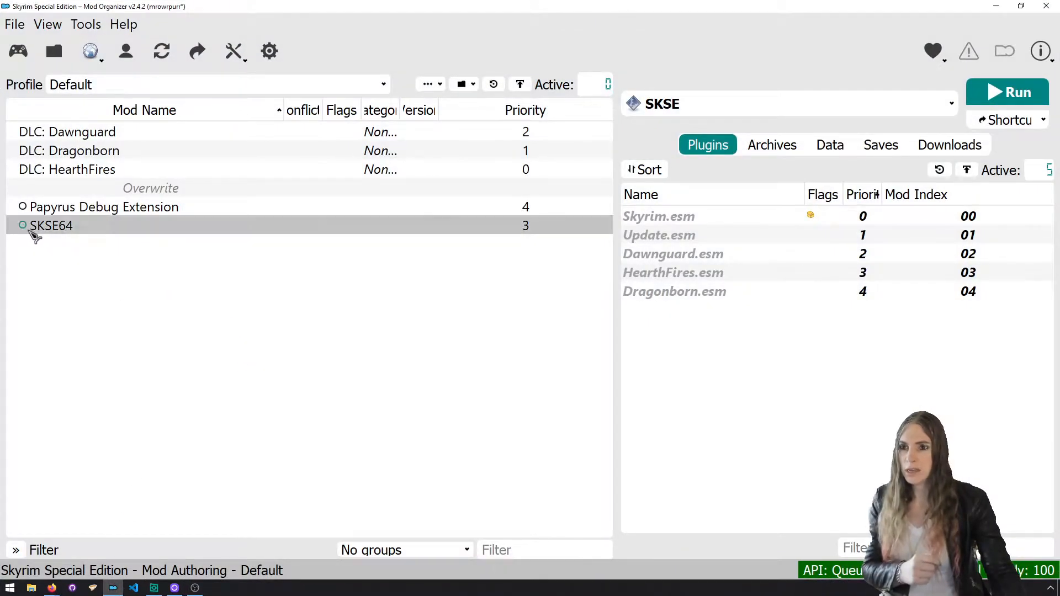
click(23, 226)
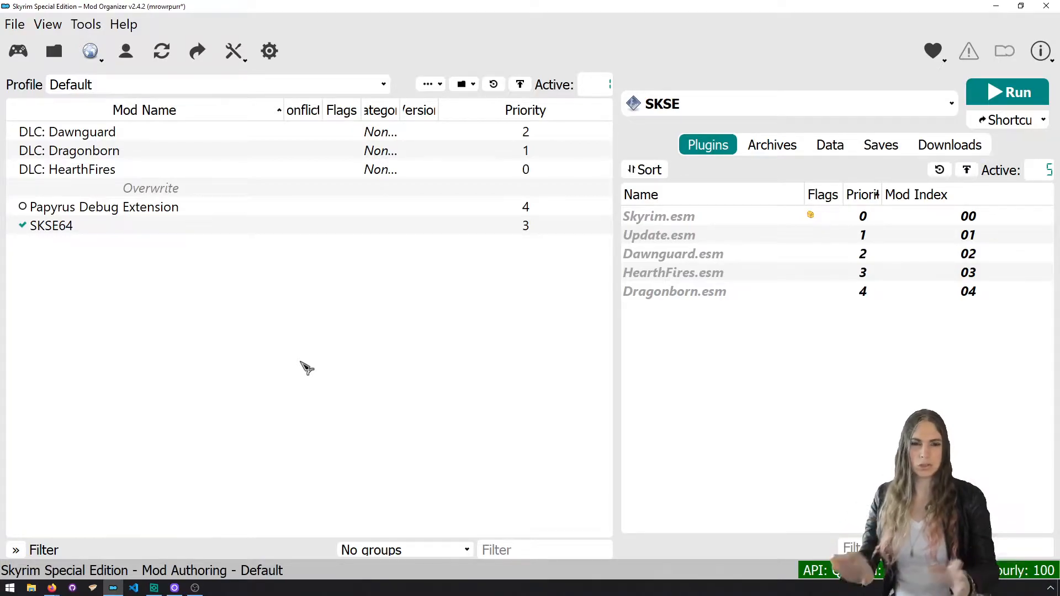
- Create an empty mod named PickupLines and enable it in the mod list
right_click(309, 359)
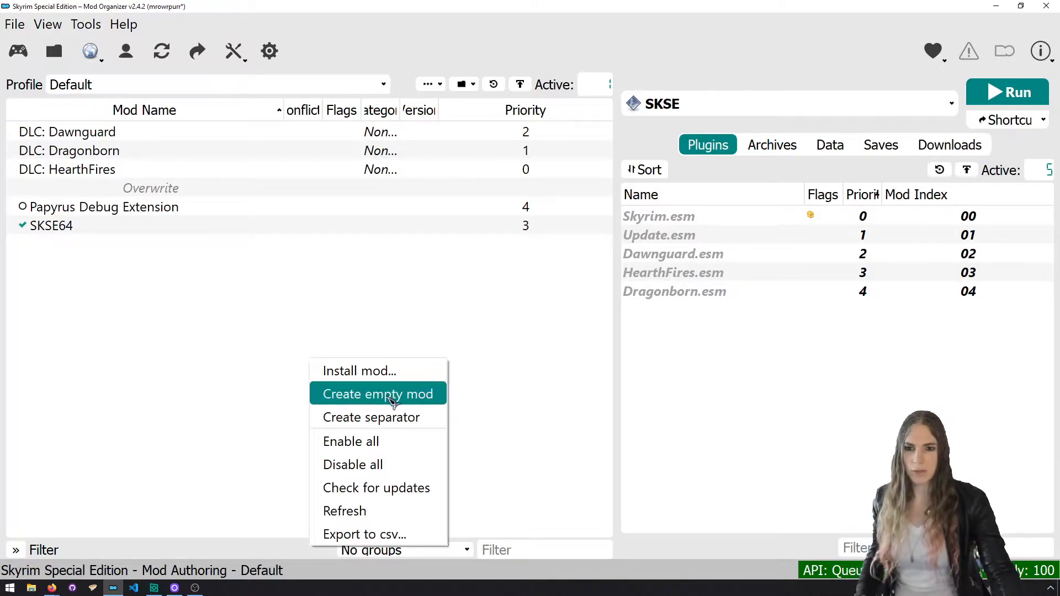
click(414, 394)
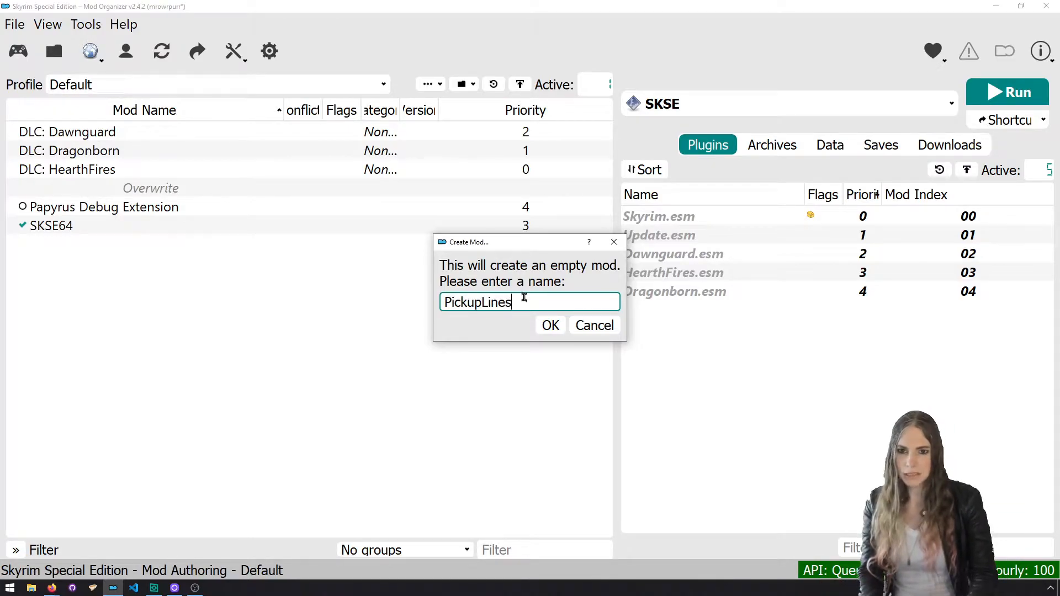
double_click(523, 298)
click(550, 326)
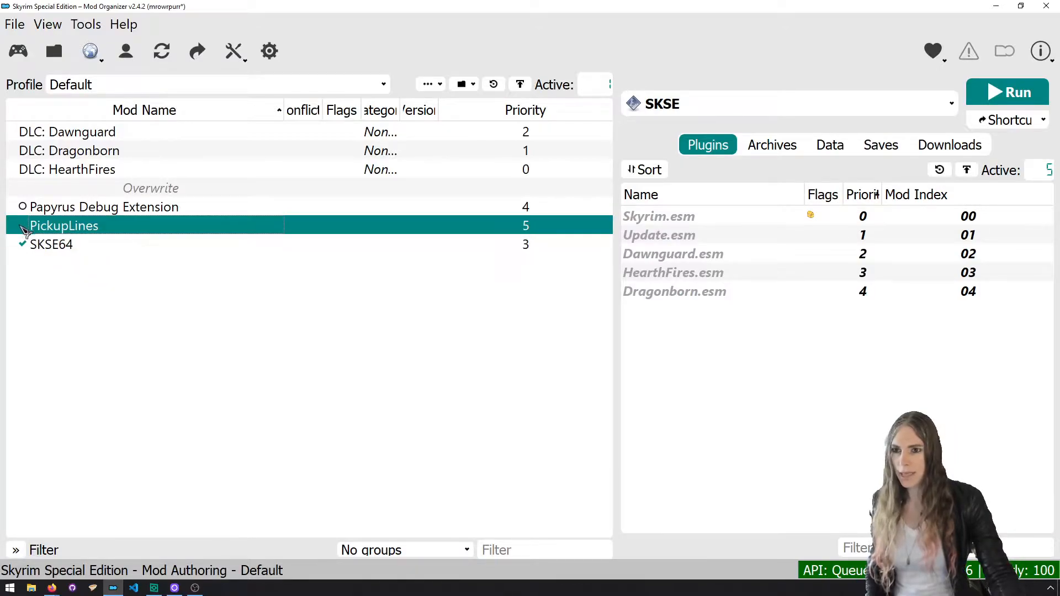
click(23, 226)
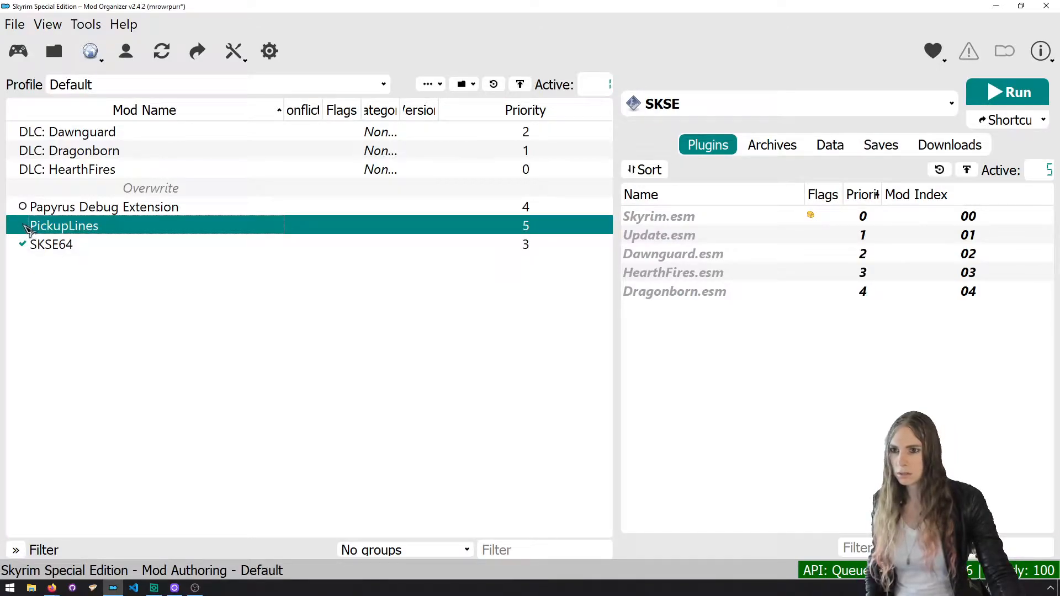
- Configure the Creation Kit executable to create its files in the PickupLines mod instead of overwrite
click(679, 113)
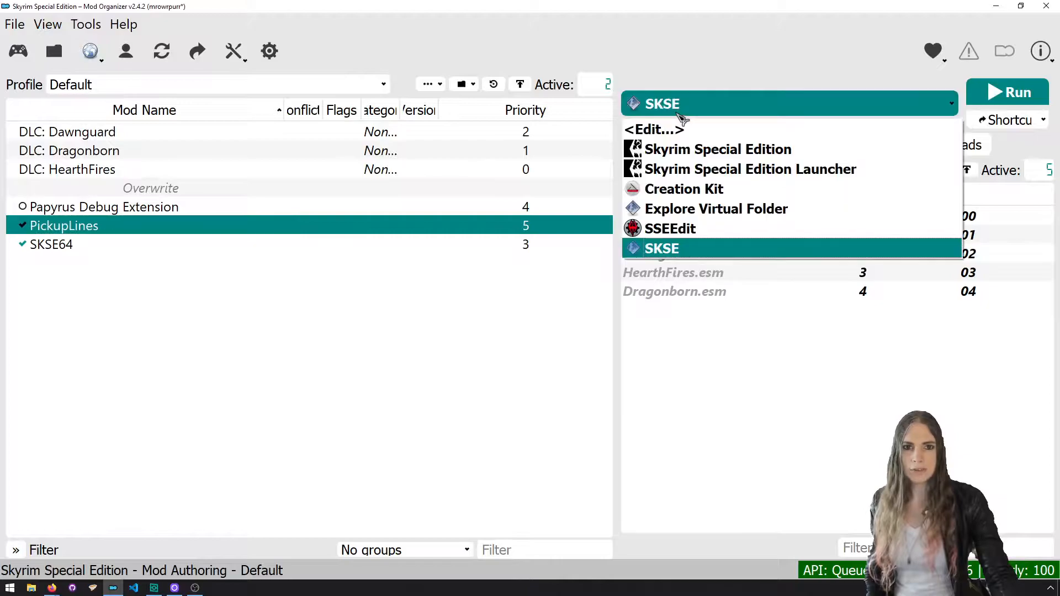
click(662, 129)
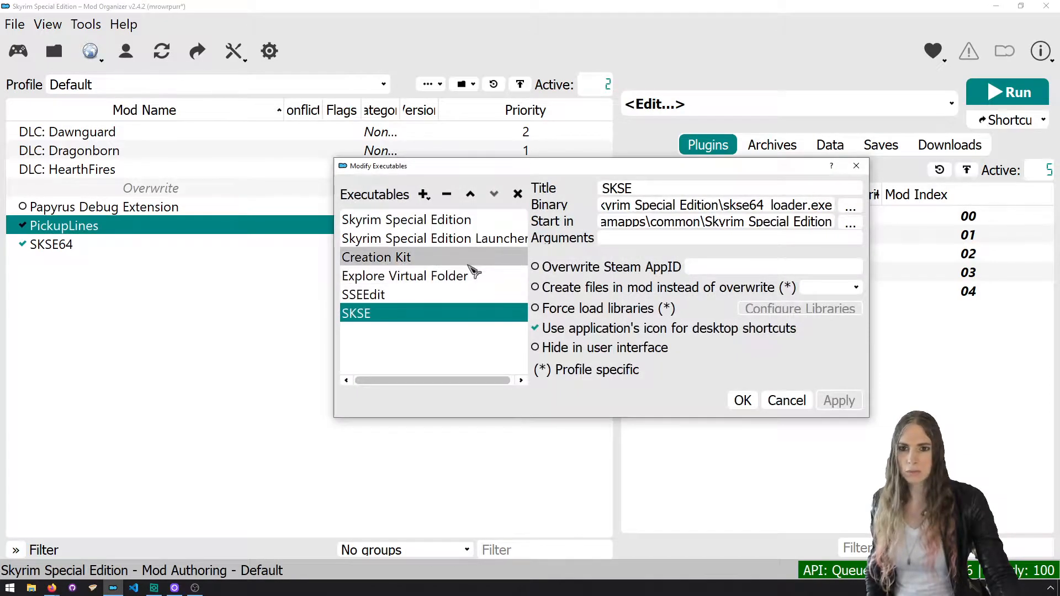
click(468, 260)
click(577, 288)
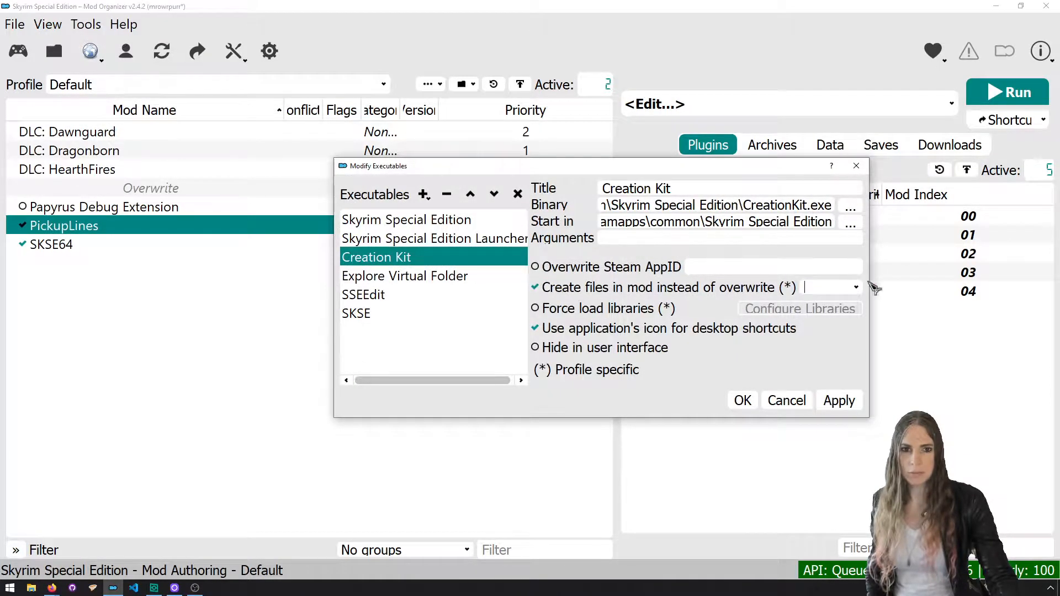
click(856, 287)
click(831, 321)
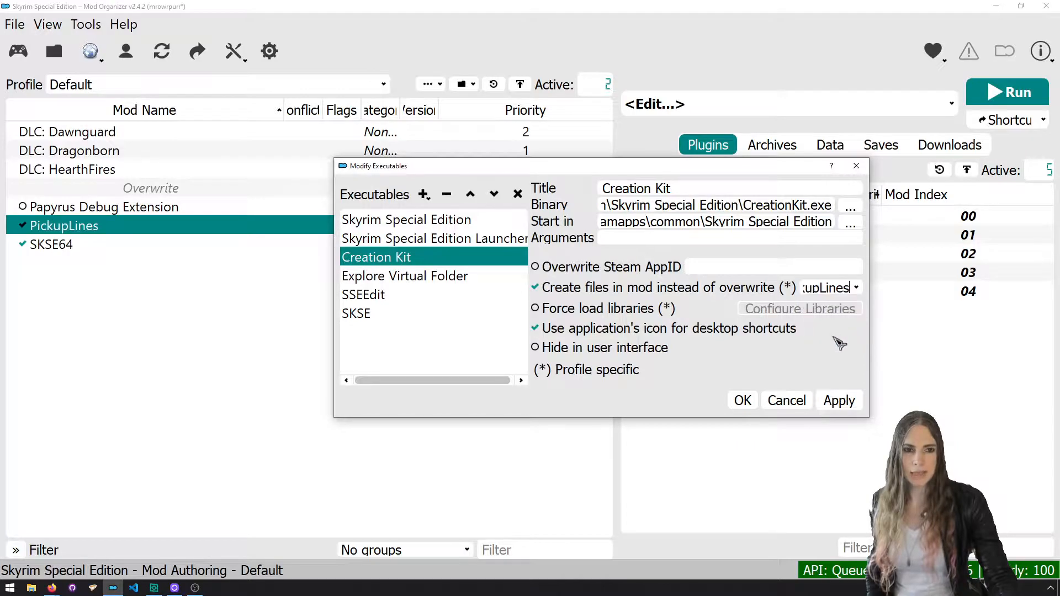
click(745, 406)
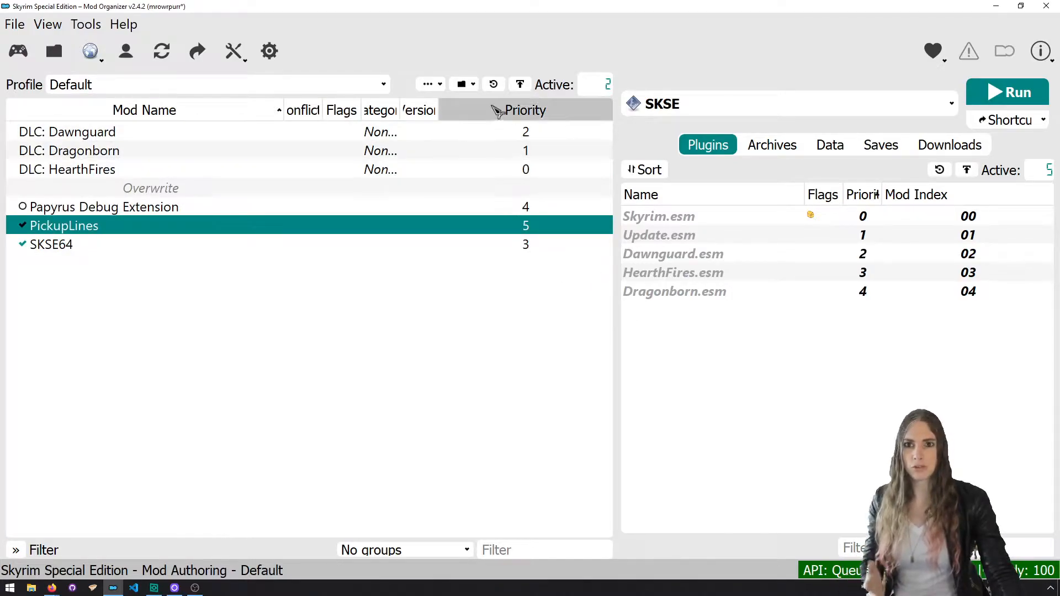
- Choose Creation Kit as the executable and launch it from Mod Organizer
click(820, 111)
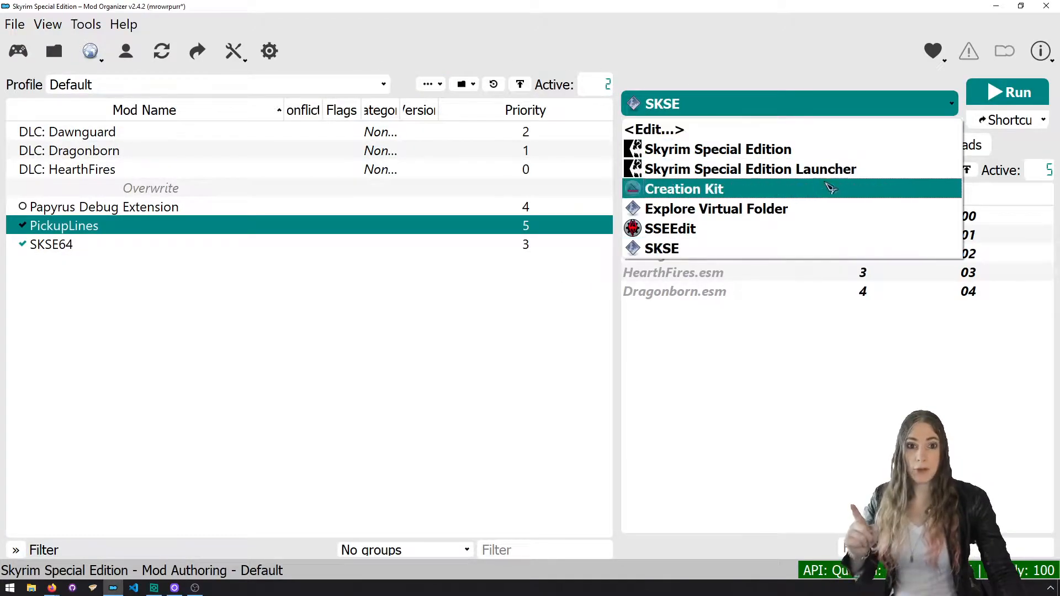
click(825, 189)
click(1004, 99)
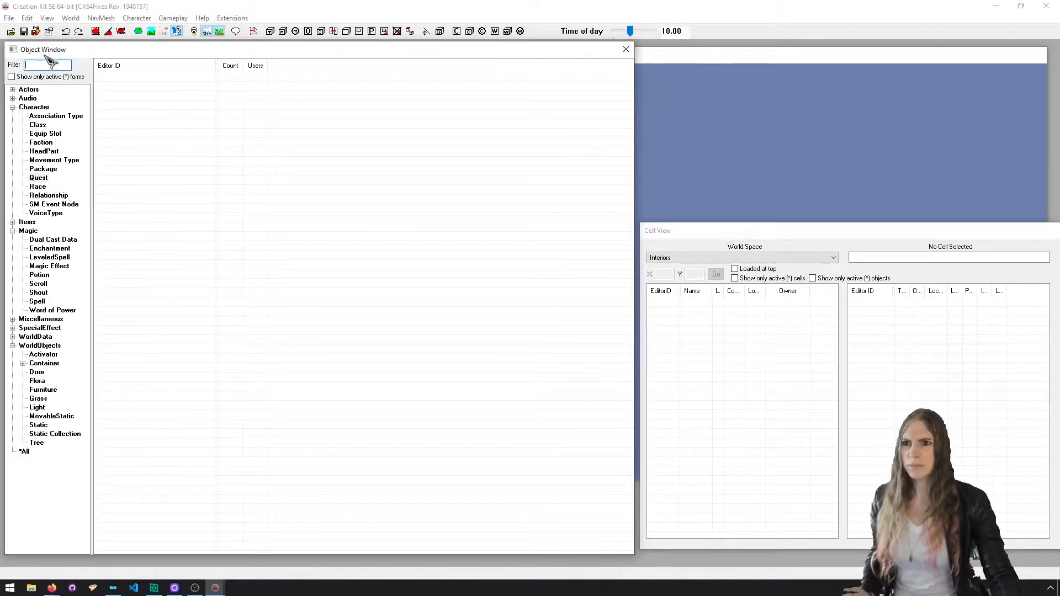
- Load the Skyrim.esm master file into the Creation Kit
click(11, 31)
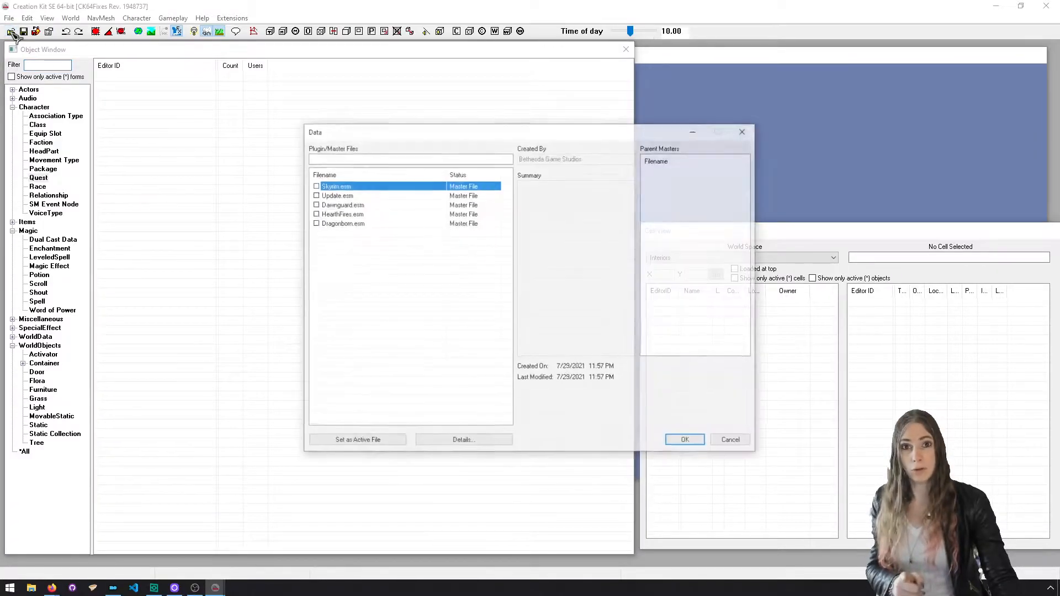
double_click(357, 187)
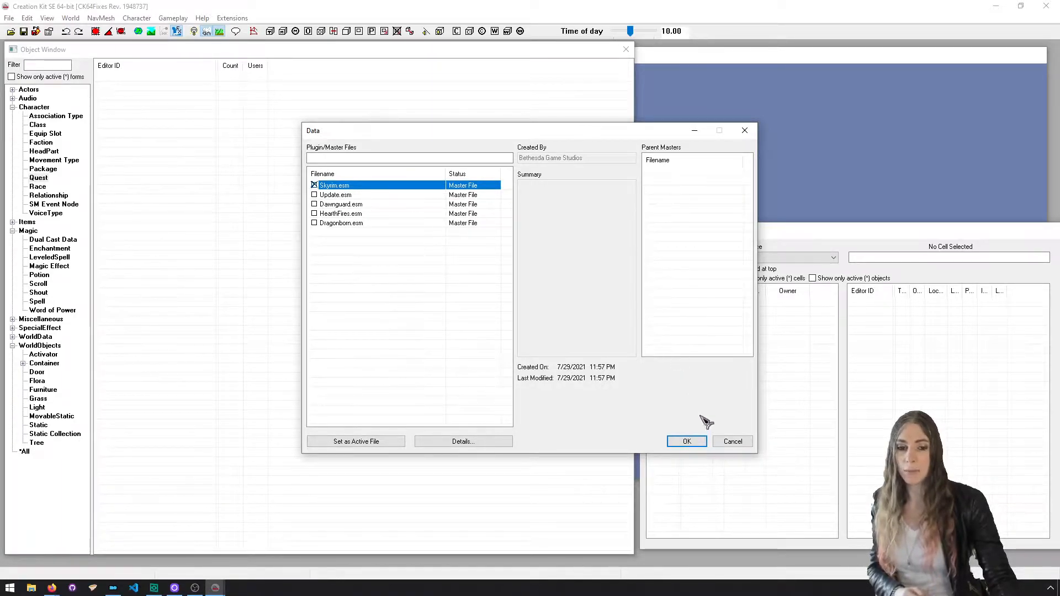
click(686, 441)
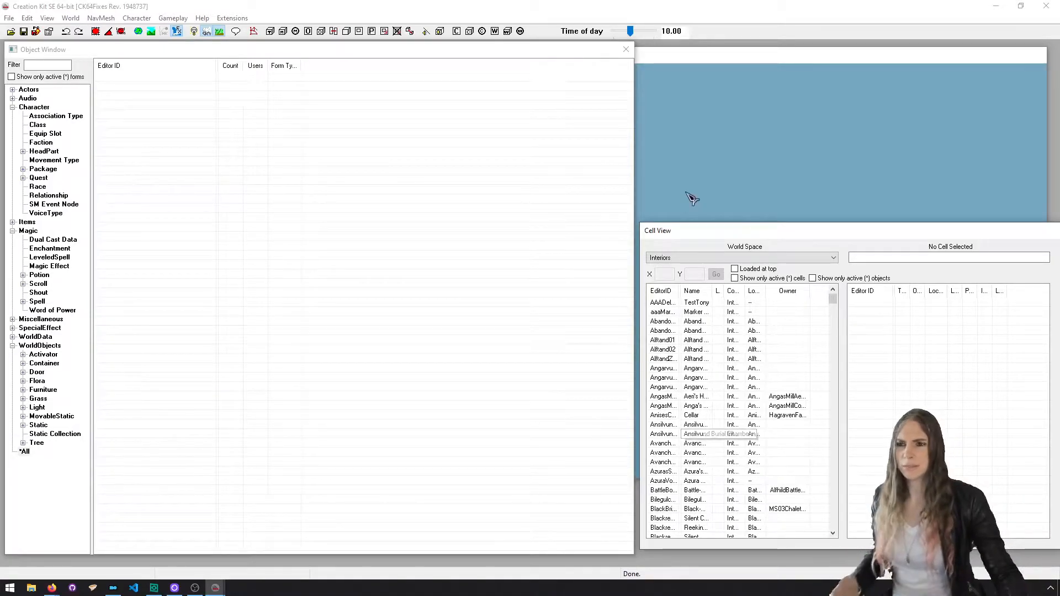
- Save a new TES plugin file named PickupLines in the data folder
click(25, 32)
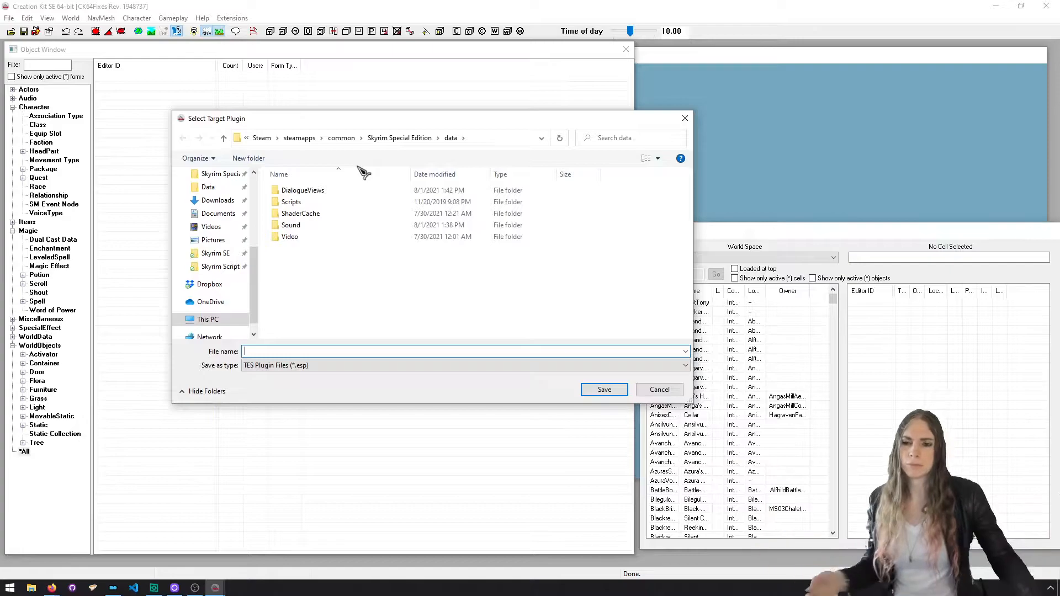
text(PickupLines)
click(601, 389)
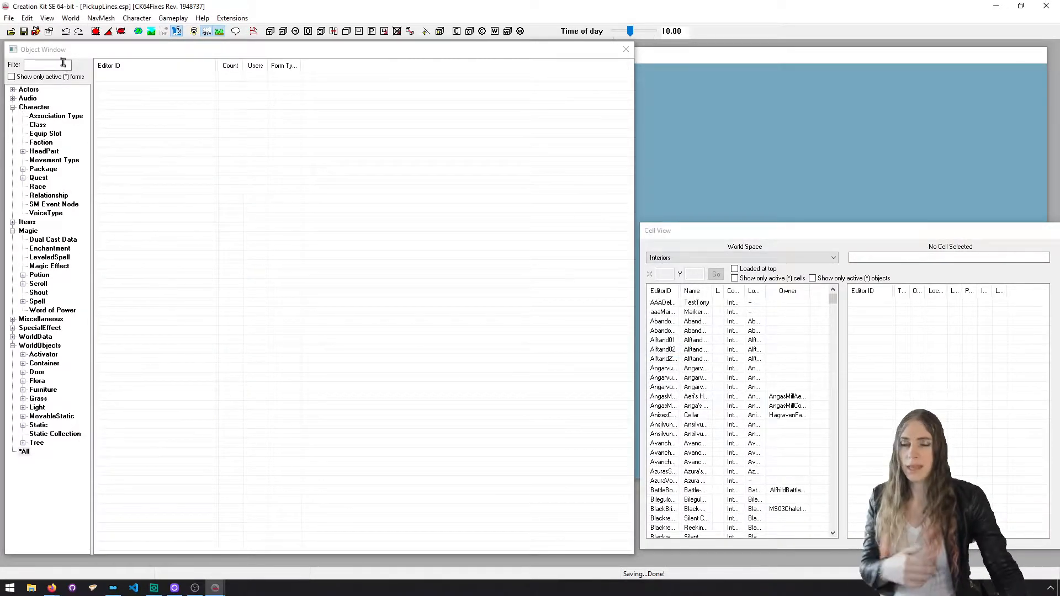
click(10, 30)
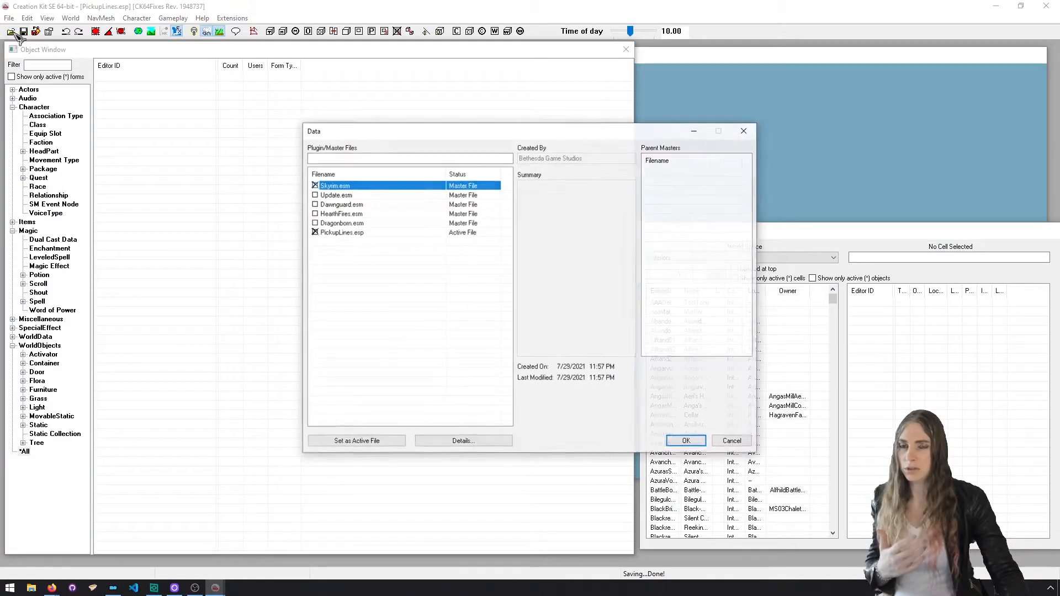
click(365, 204)
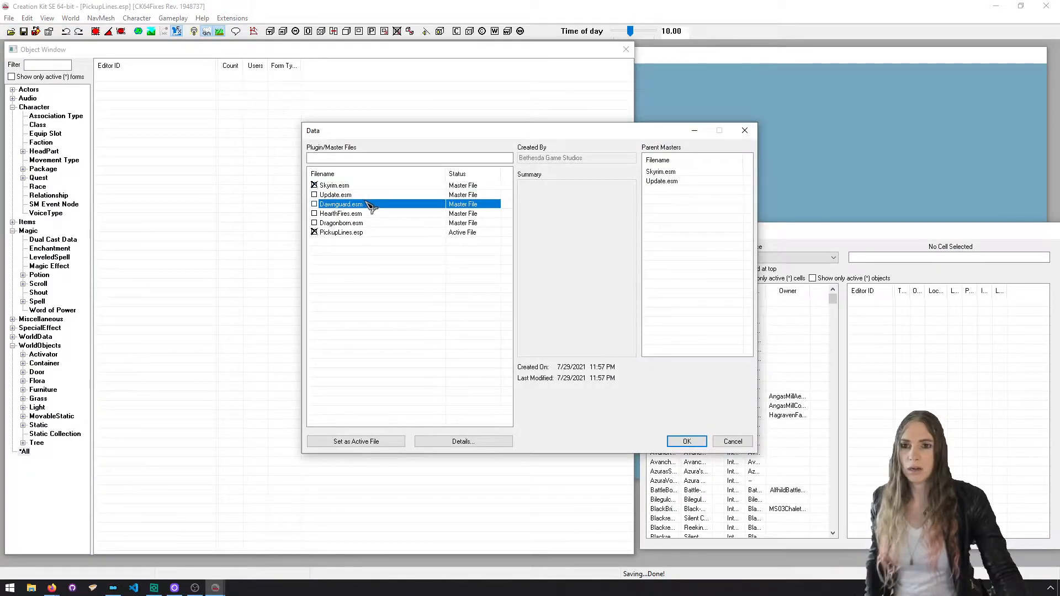
double_click(367, 205)
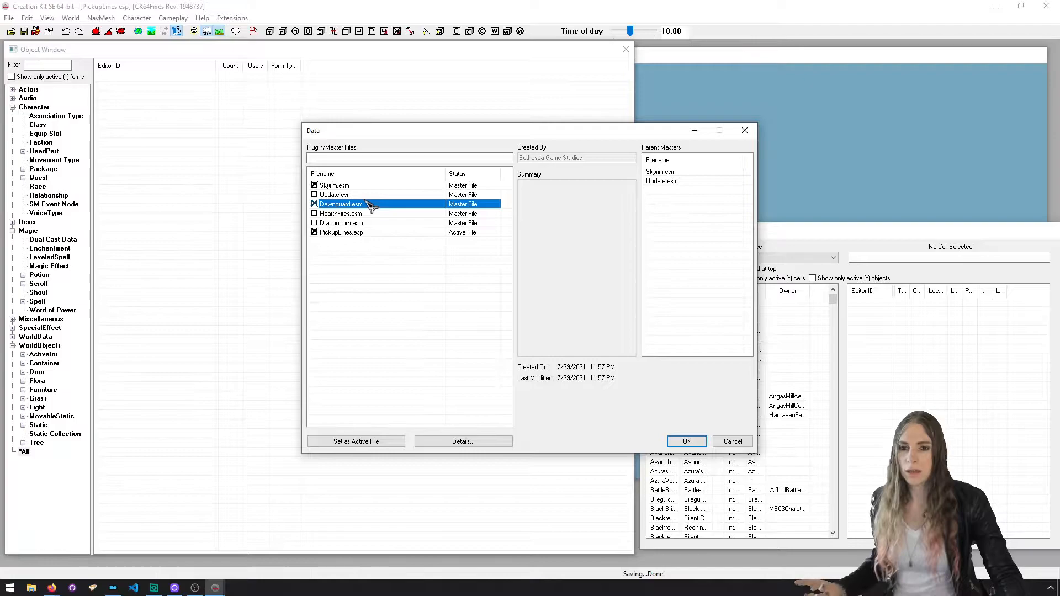
click(373, 233)
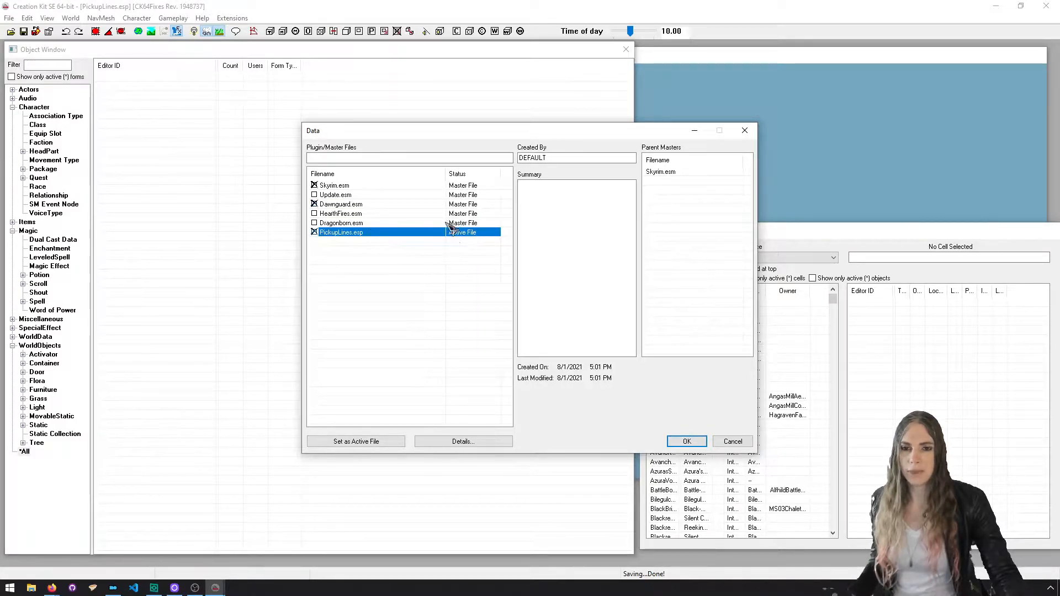
click(321, 205)
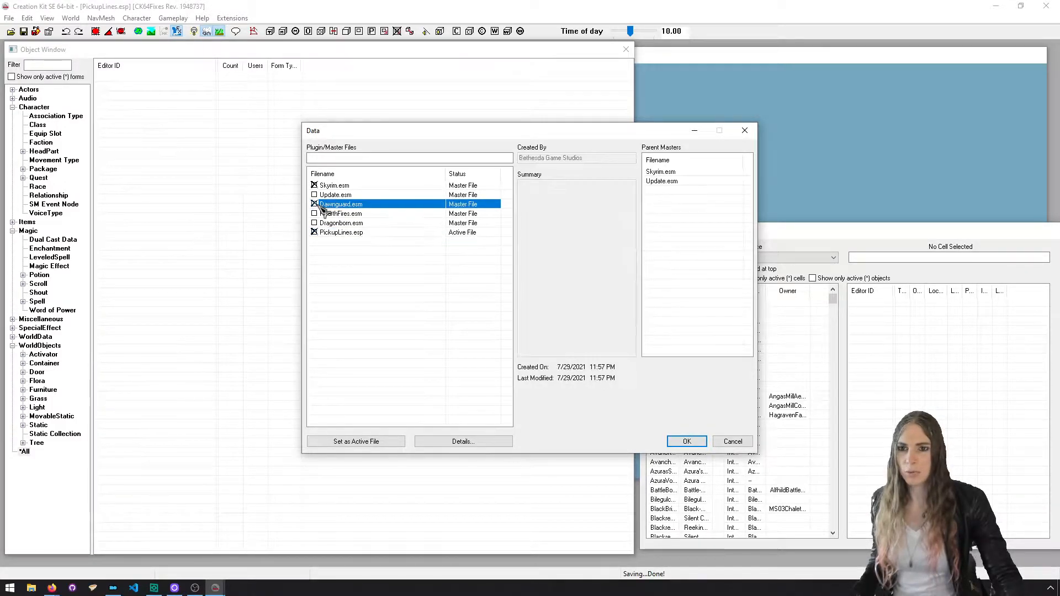
click(738, 443)
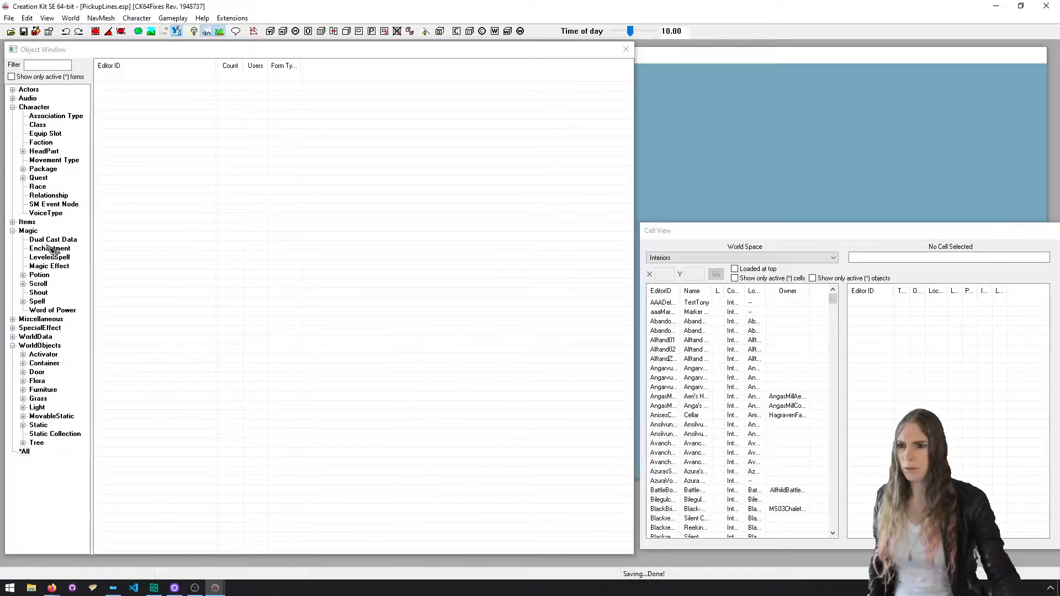
- Create a new magic effect with the ID PickupLinesEffect
click(48, 267)
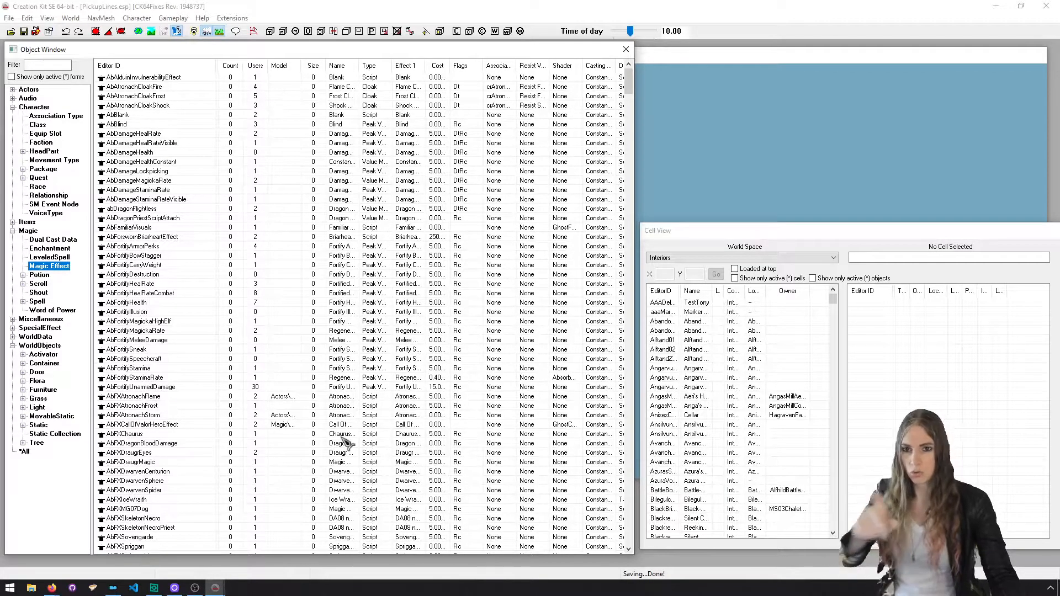
right_click(370, 248)
click(374, 255)
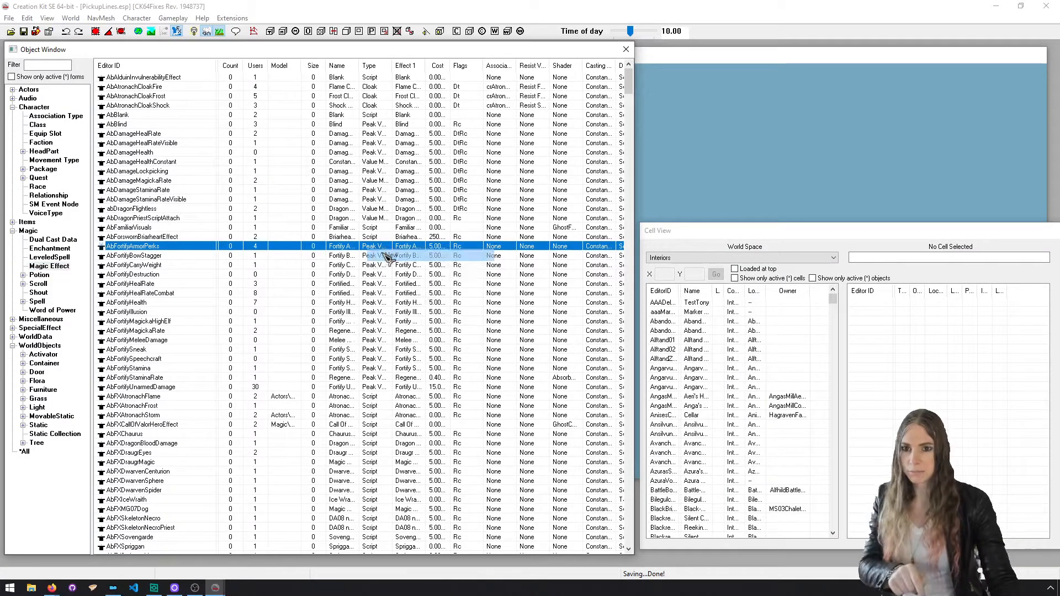
text(PickupLinesEffect)
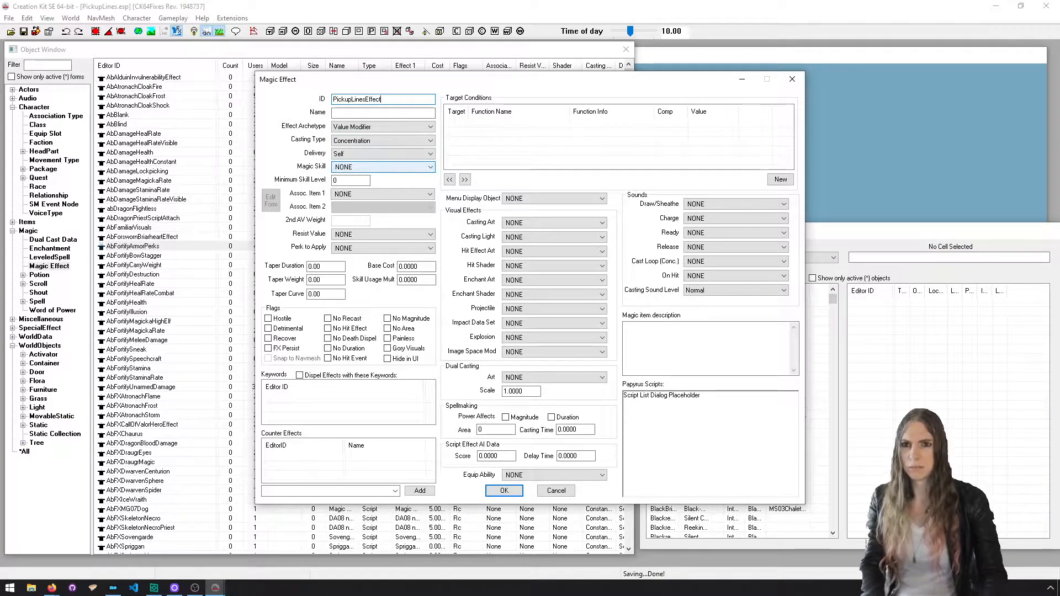
- Name the magic effect "Printing Messages On Item Pickup" and save it with its default settings
click(400, 113)
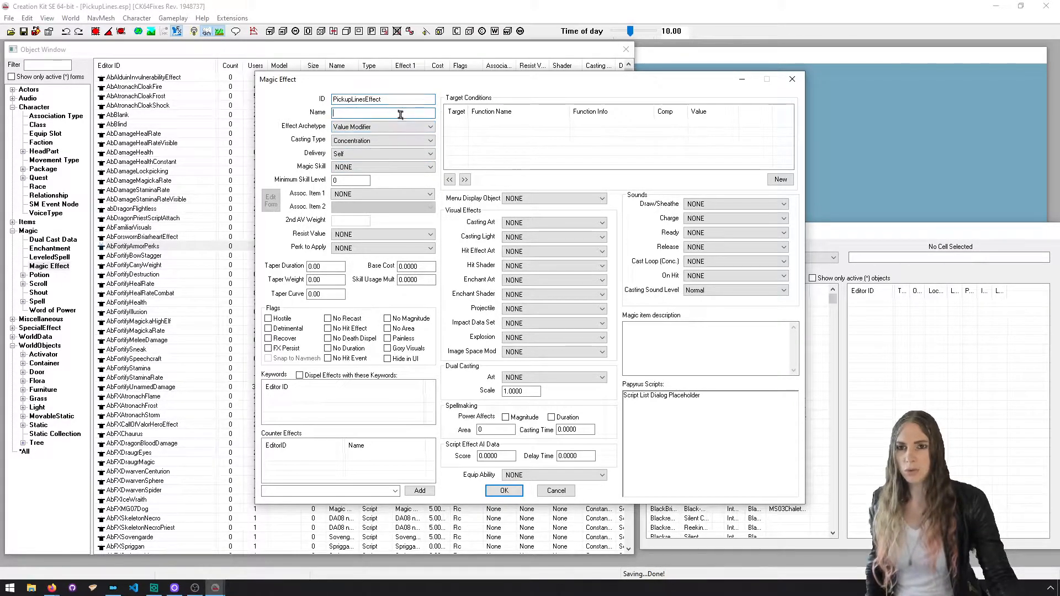
text(PickupLinesEffect)
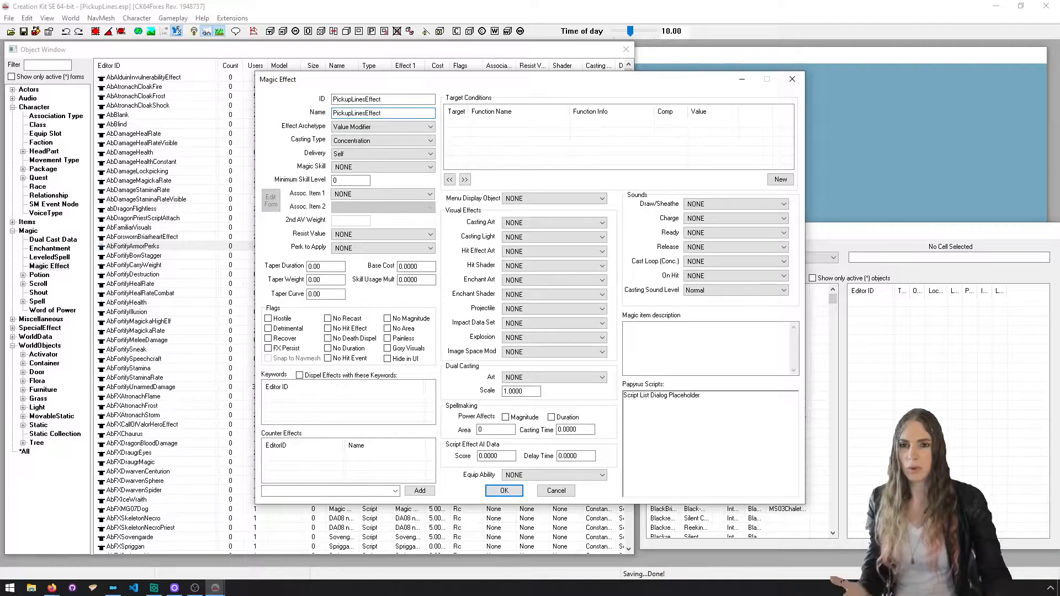
drag(400, 113, 330, 113)
click(348, 113)
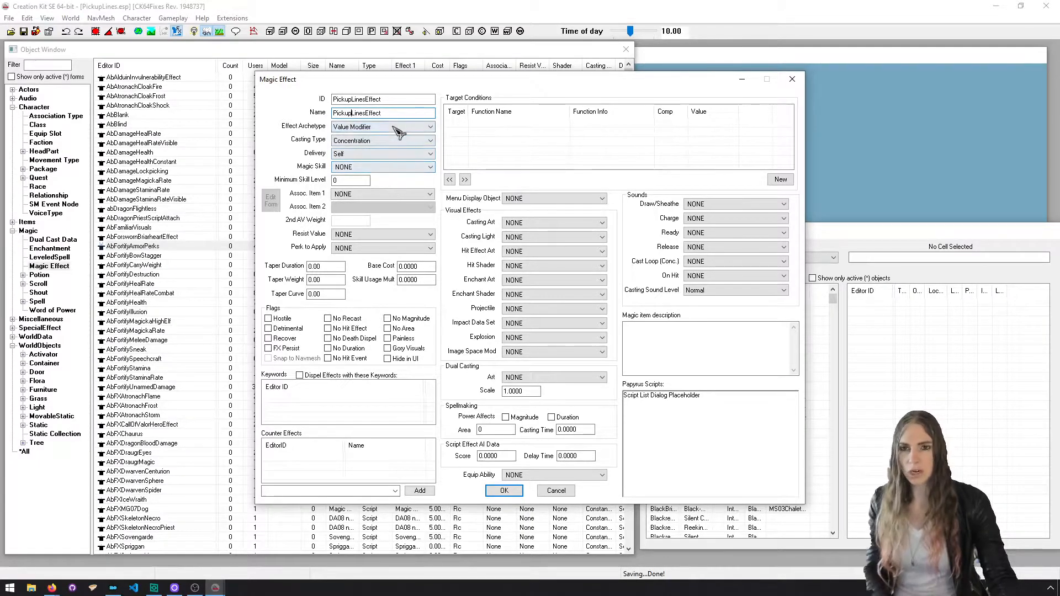
drag(386, 113, 332, 113)
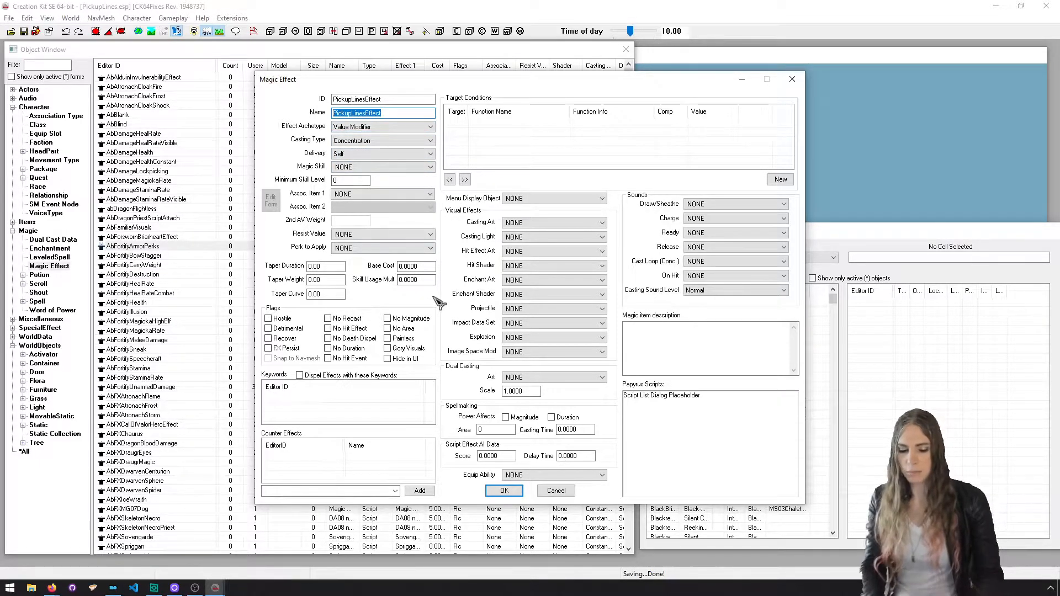
text(Printing Messages)
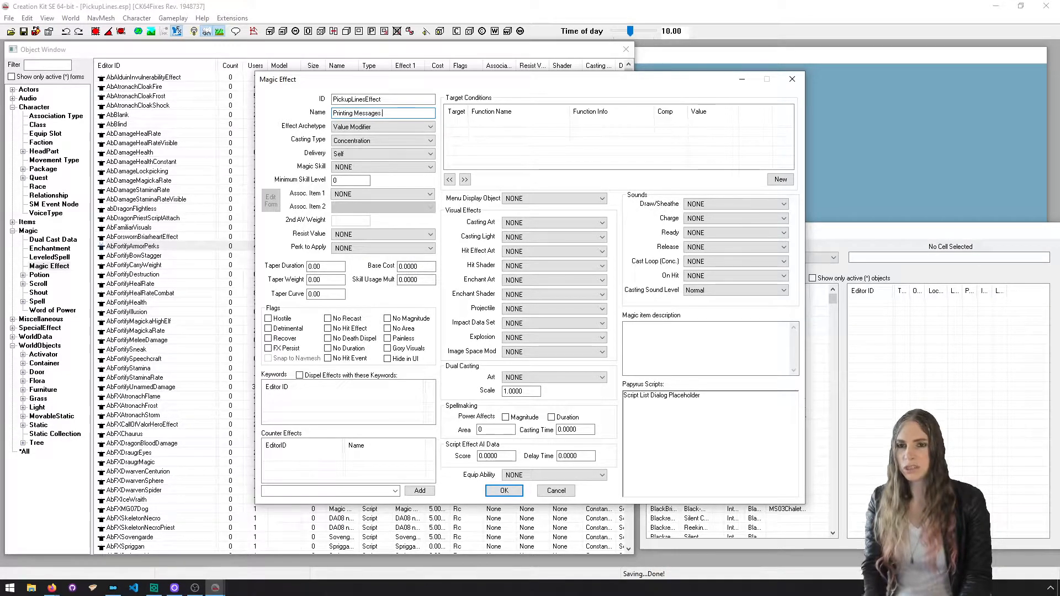
text( On Item Pickup)
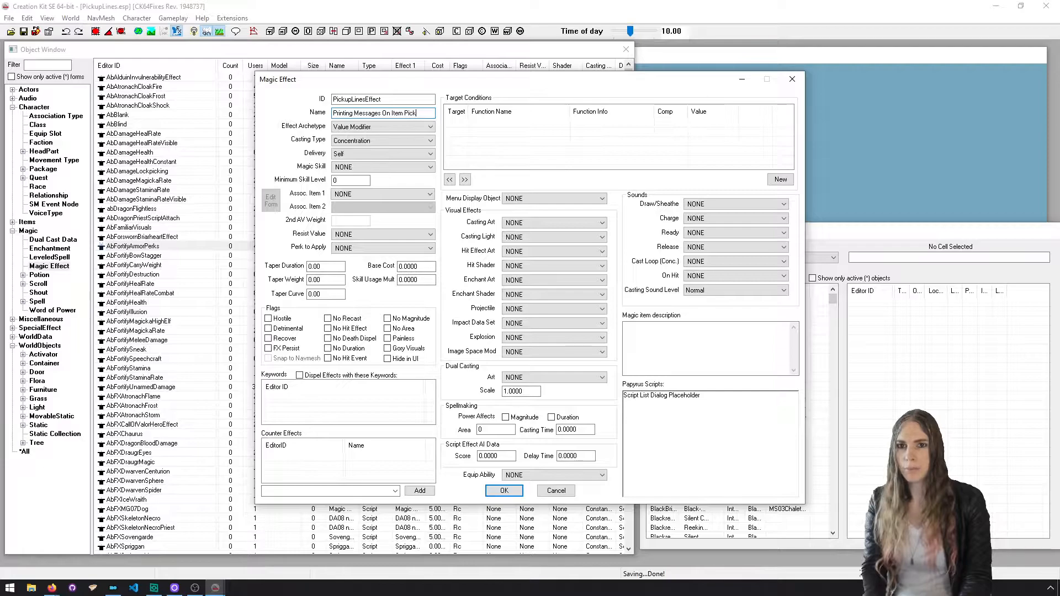
click(402, 100)
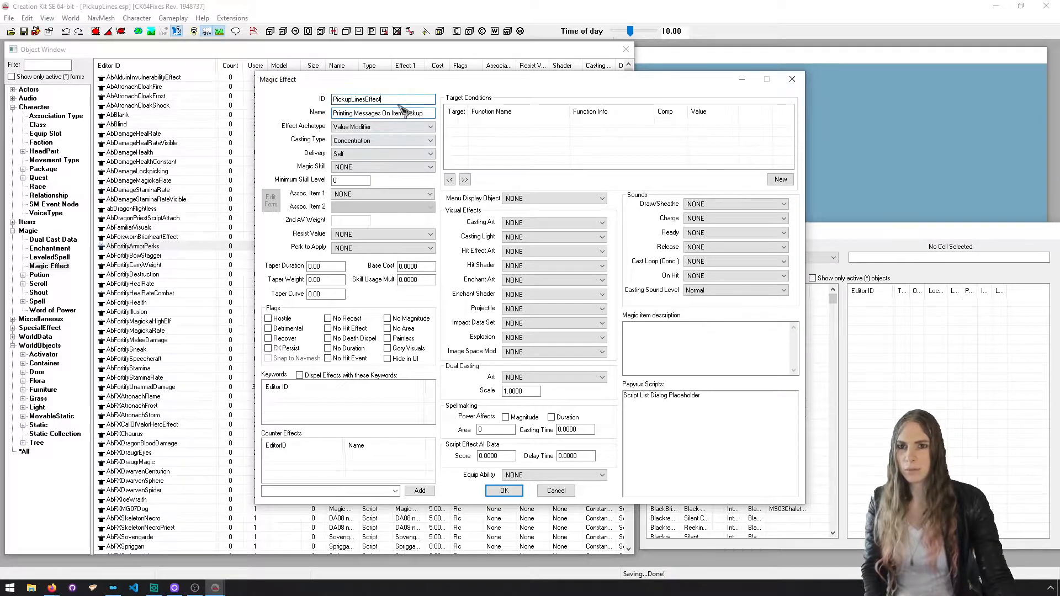
click(504, 490)
- Filter the object list by PickupLines and open the PickupLinesEffect magic effect for editing
click(41, 66)
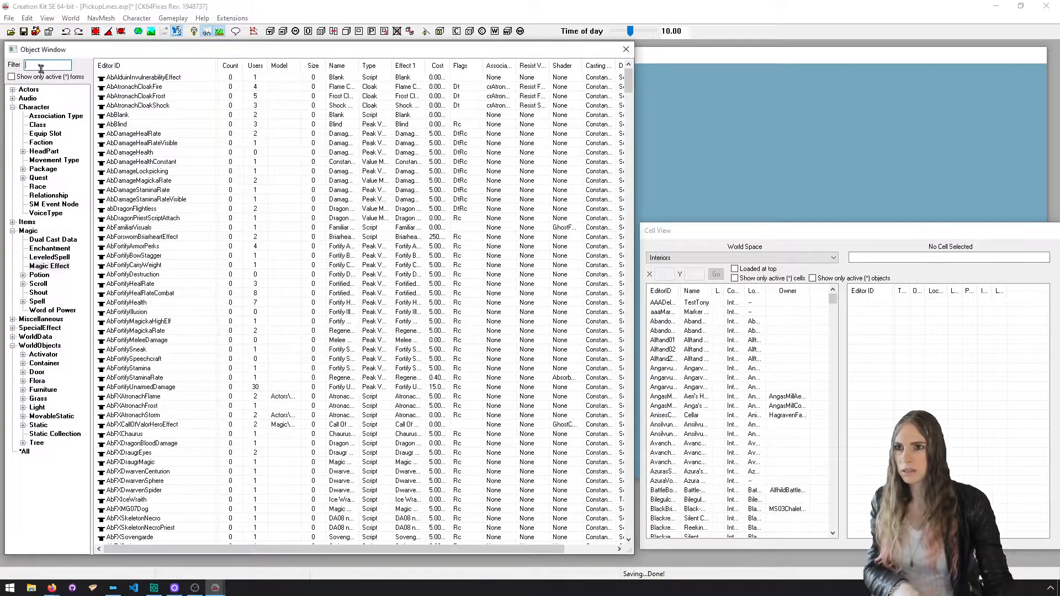
text(PickupLines)
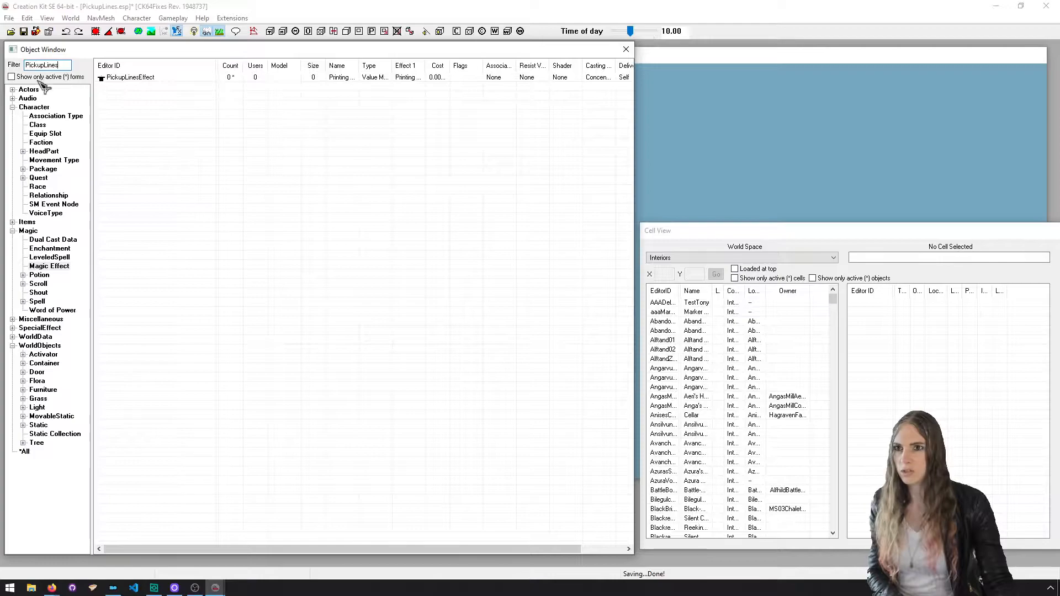
click(178, 79)
double_click(184, 82)
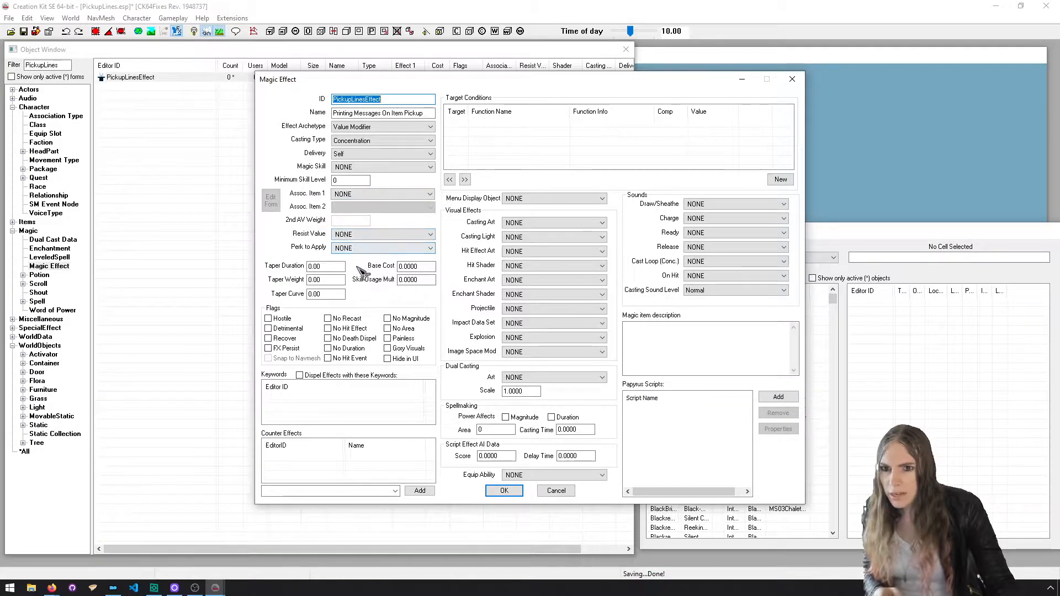
click(392, 359)
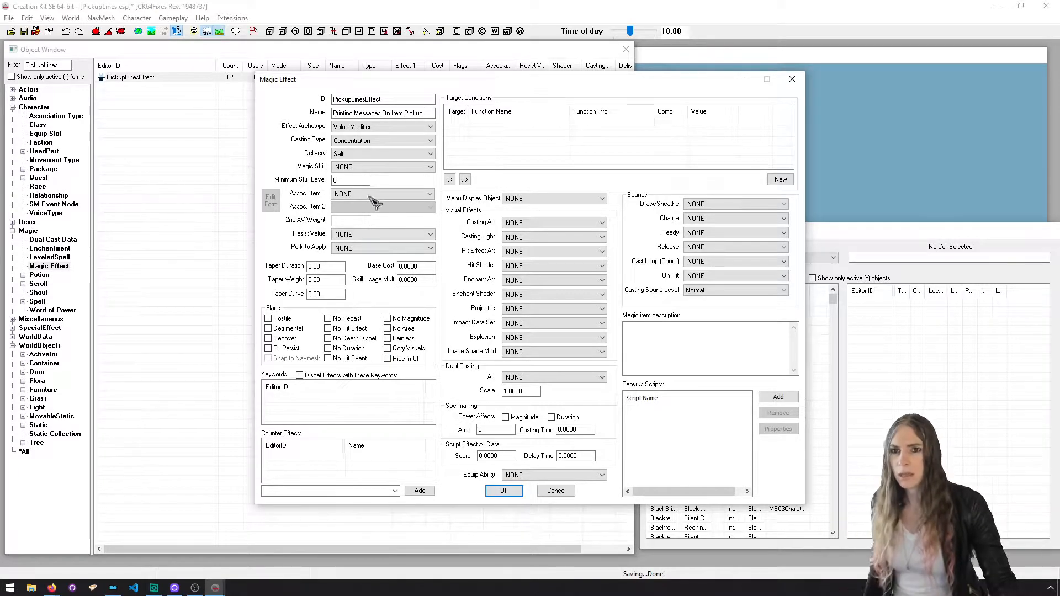
- Keep the effect's magic skill at NONE and set its casting type to Constant Effect
click(376, 167)
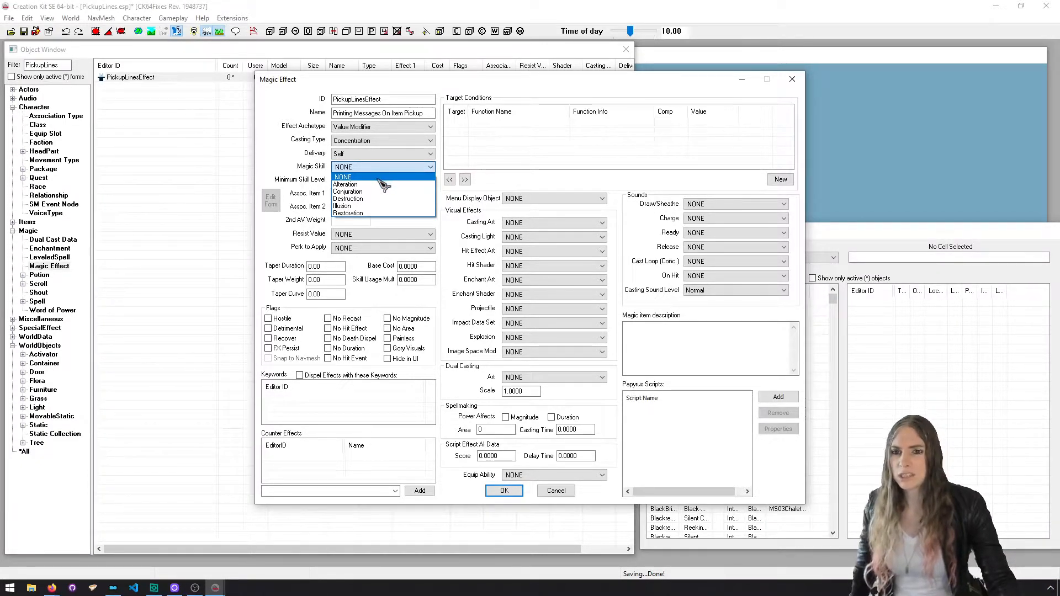
click(378, 181)
click(386, 141)
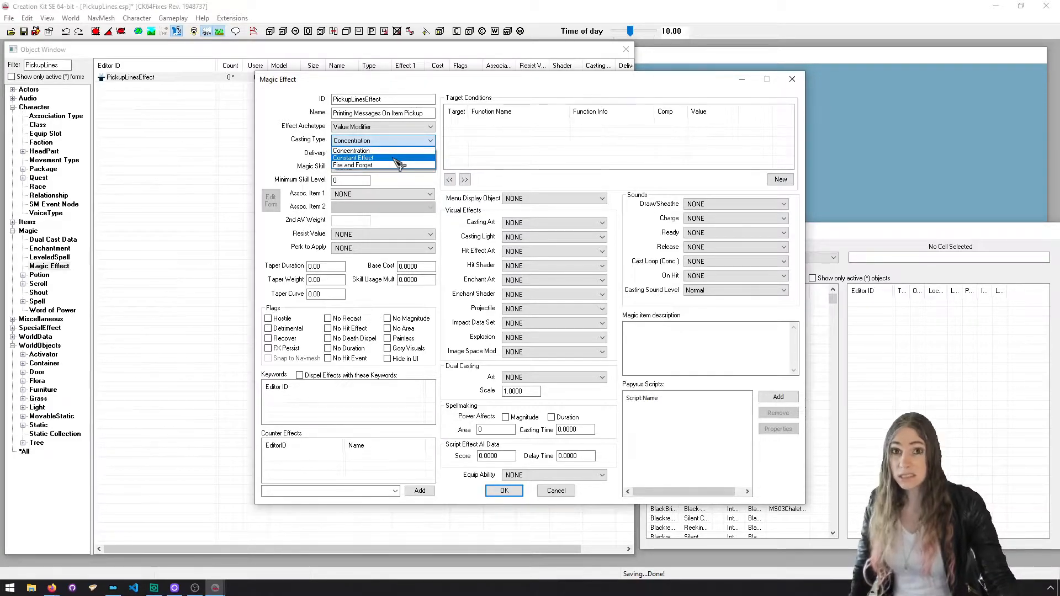
click(394, 158)
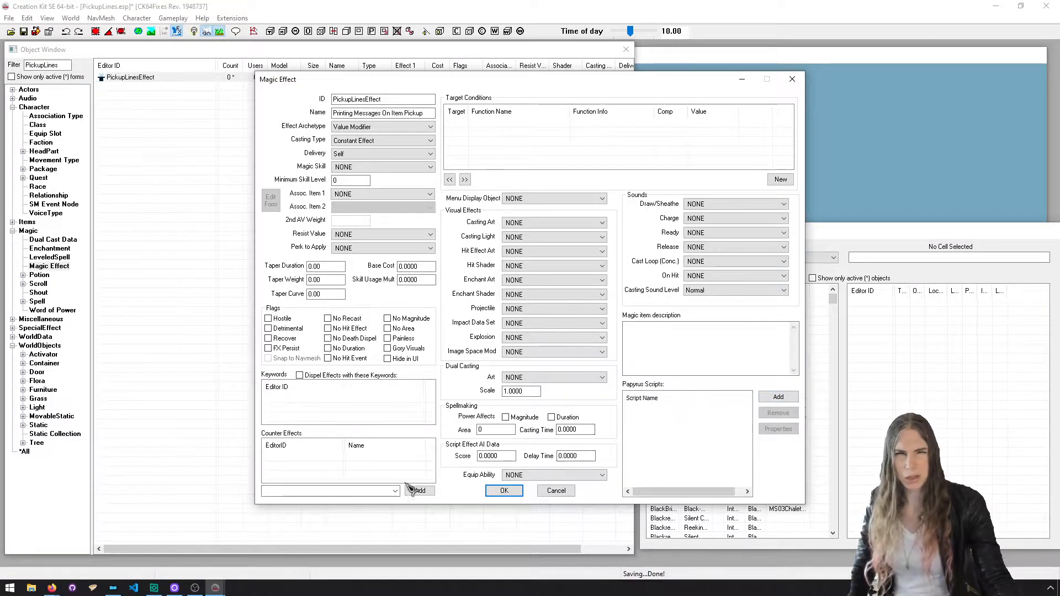
- Attach a new script named PickupLinesEffectScript, extending ActiveMagicEffect, to the magic effect and save the effect
click(777, 400)
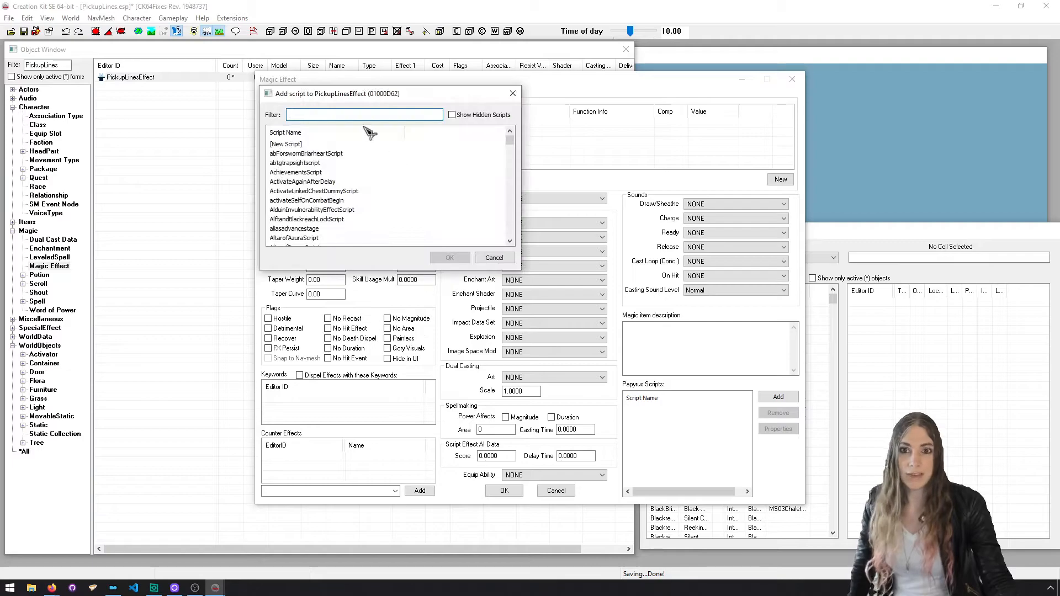
double_click(285, 143)
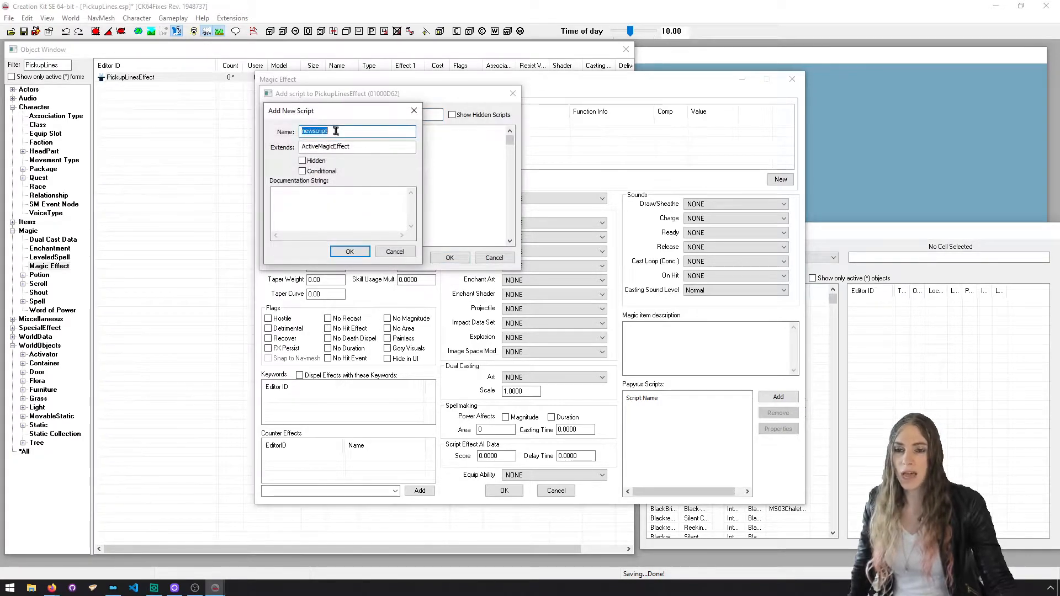
text(PickupLines)
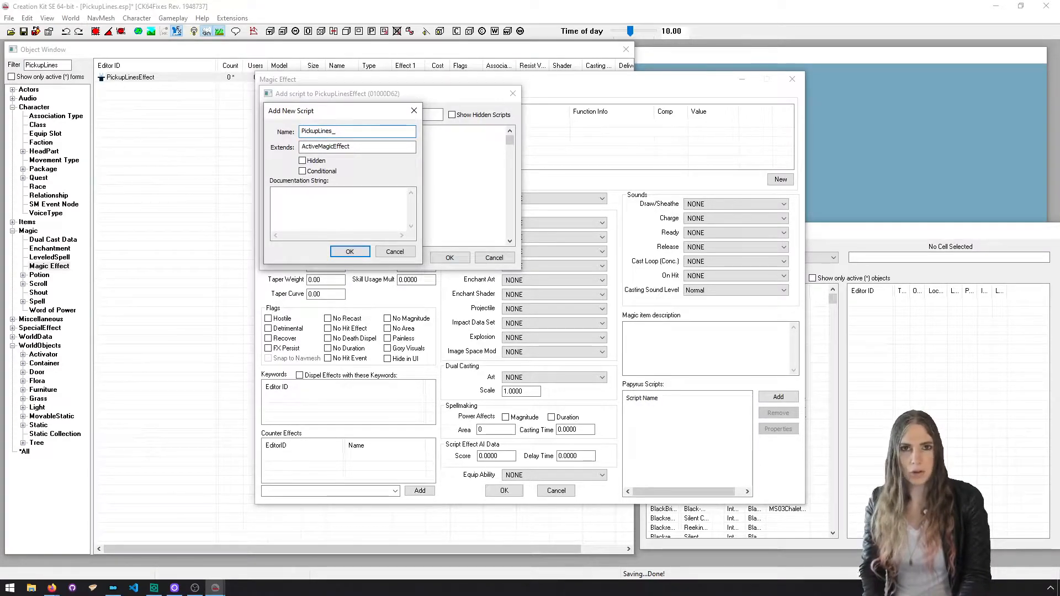
text(_)
key(BackSpace)
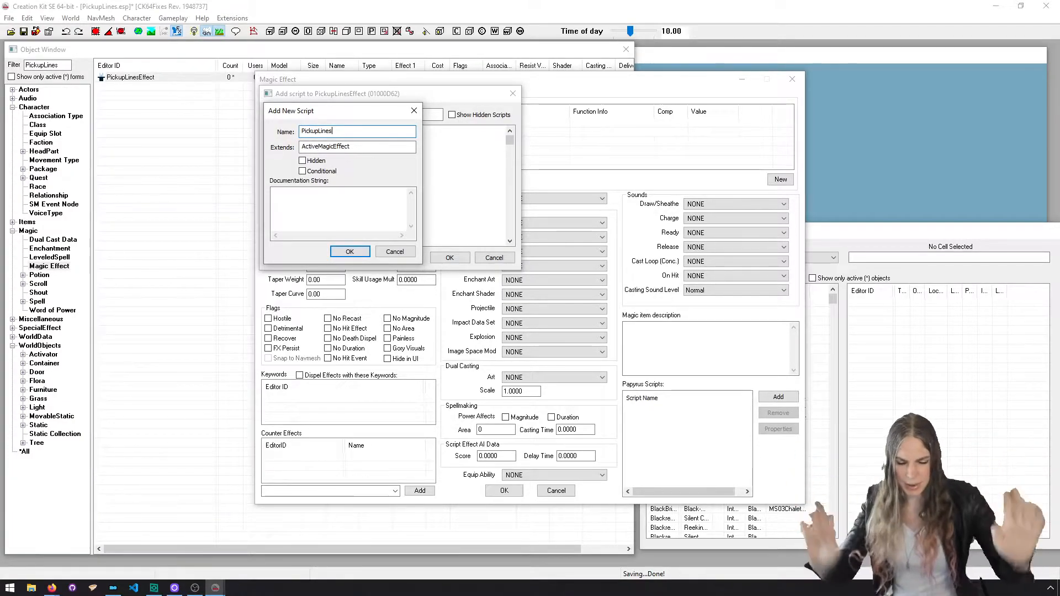
text(EffectScript)
key(Return)
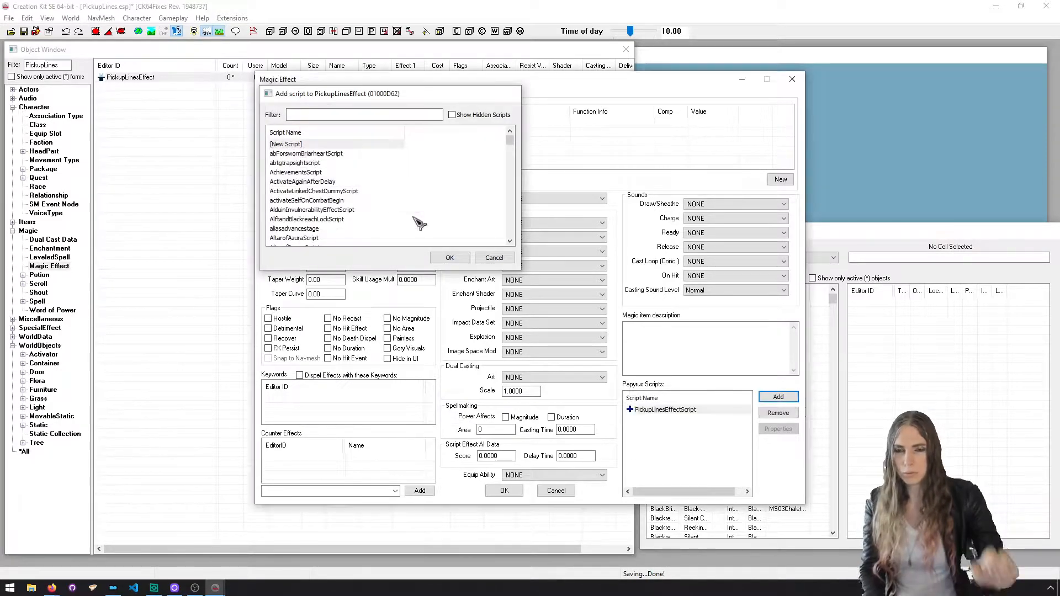
click(504, 490)
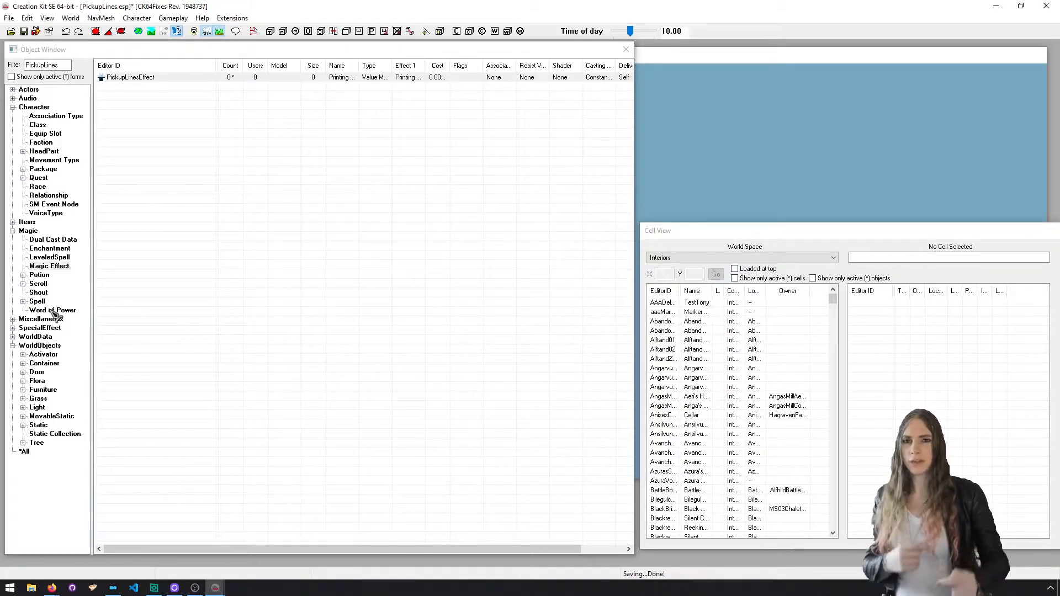
- Clear the object filter in the Spell category and create a new spell with the ID PickupLinesSpell
click(37, 301)
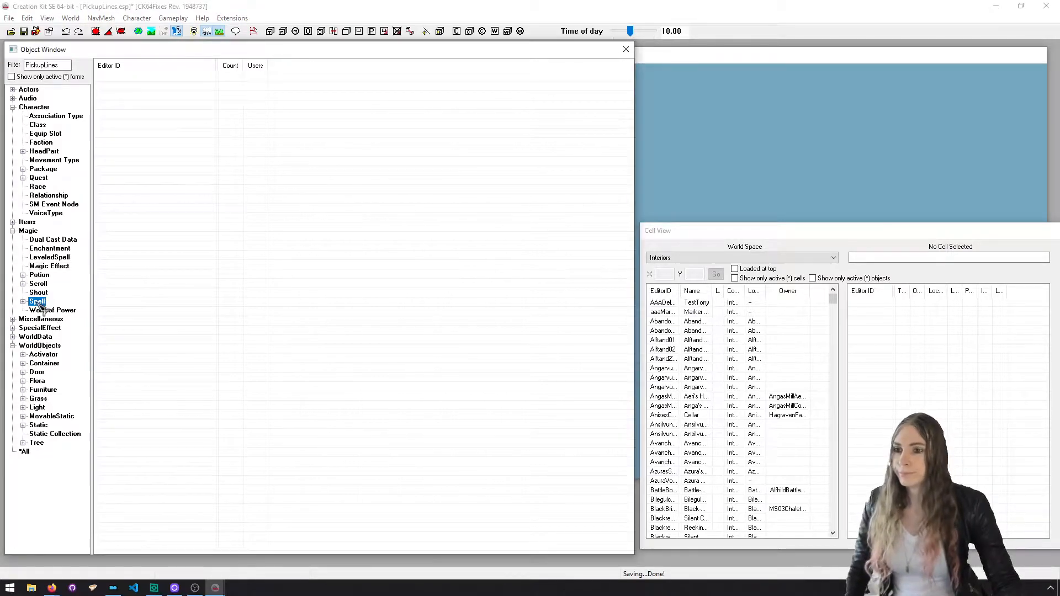
right_click(177, 244)
click(163, 194)
click(39, 302)
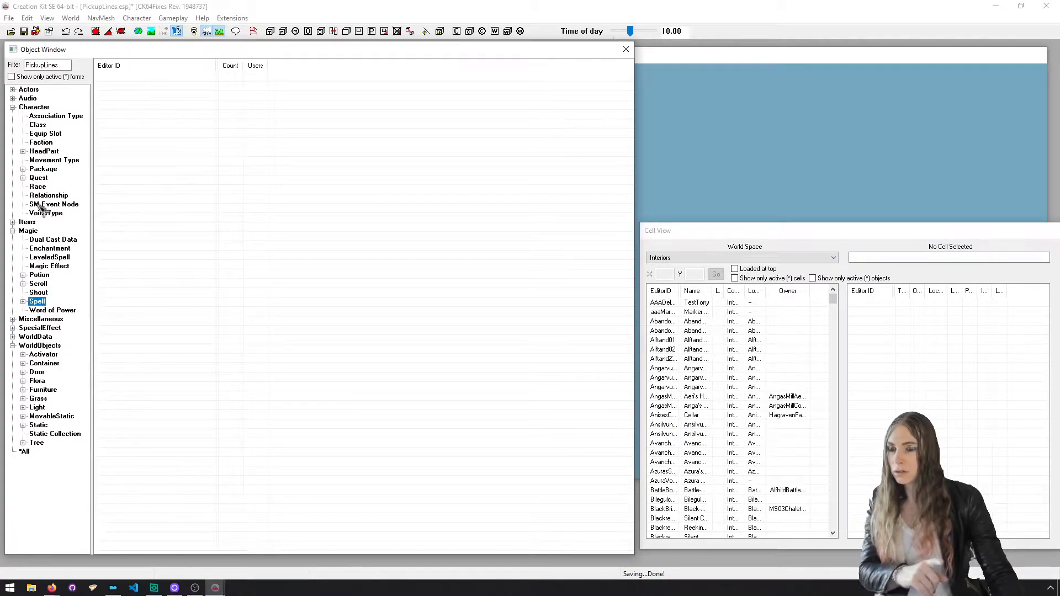
double_click(49, 65)
key(BackSpace)
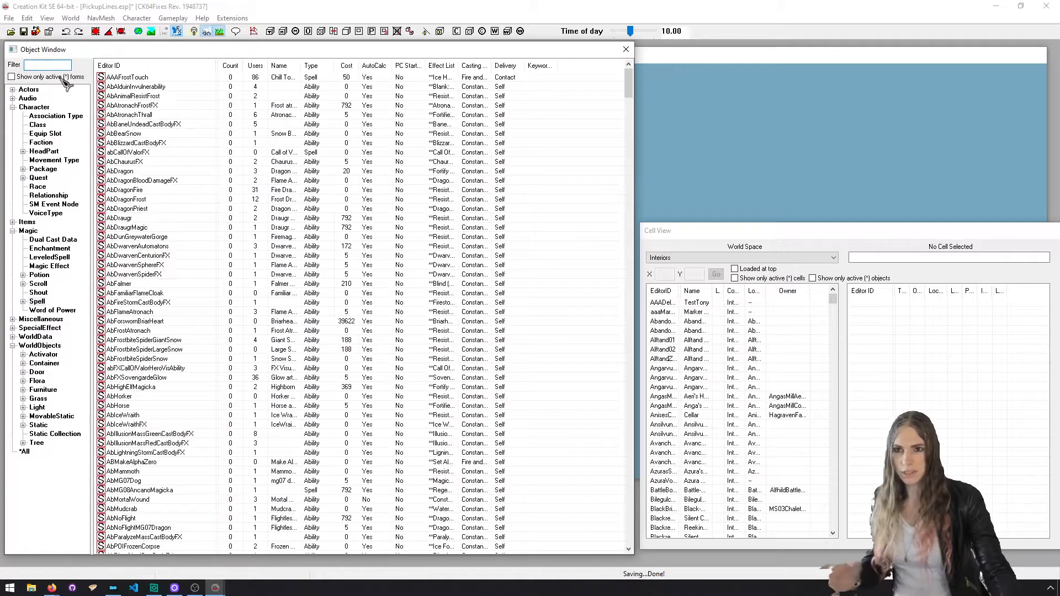
right_click(341, 257)
click(358, 267)
text(PickupLinesSpell)
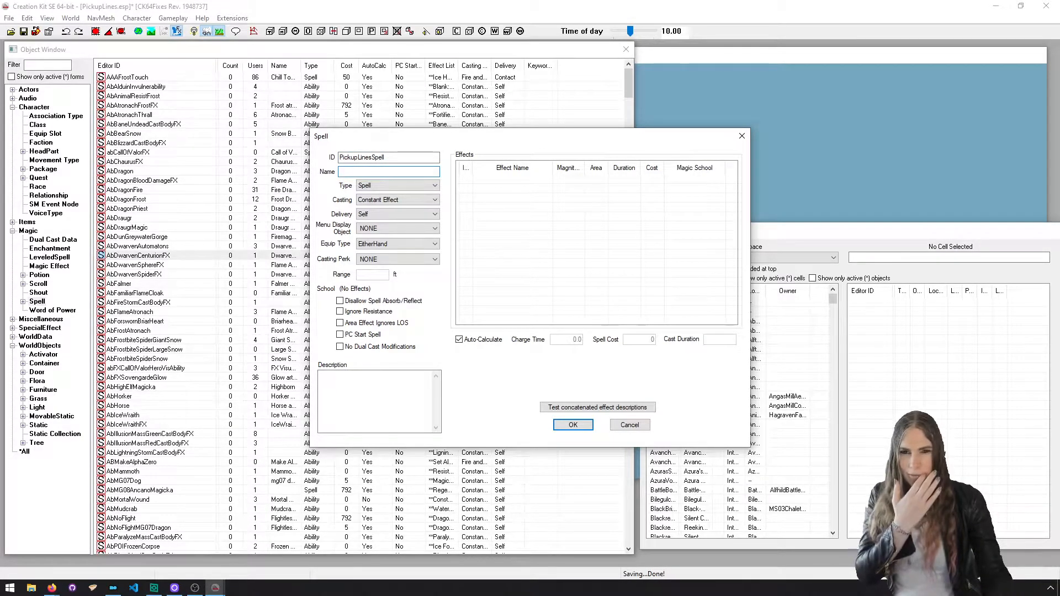
- Keep the spell's casting at Constant Effect and set its type to Ability
click(417, 200)
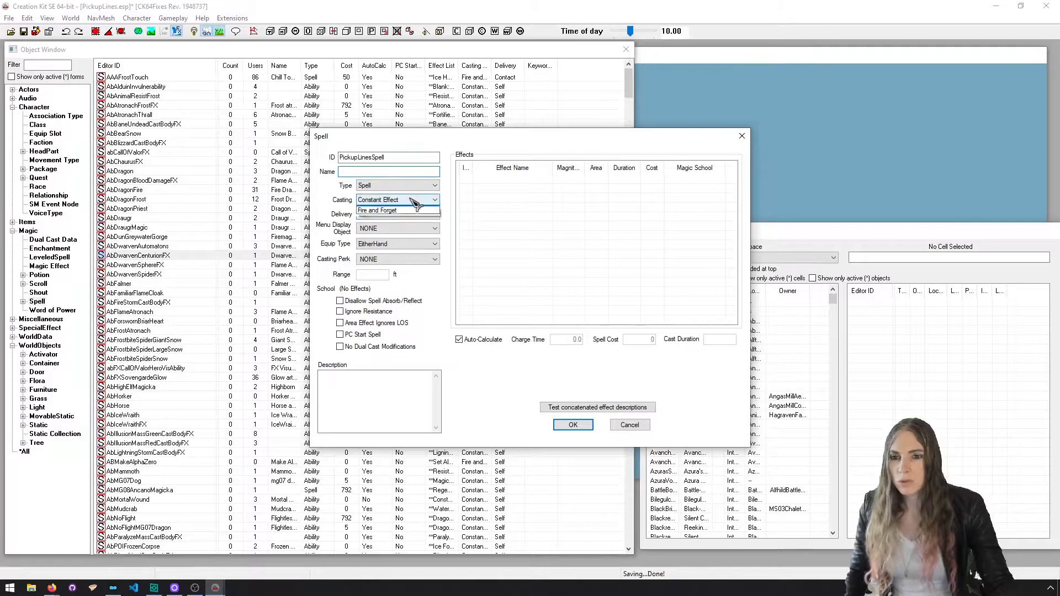
click(413, 217)
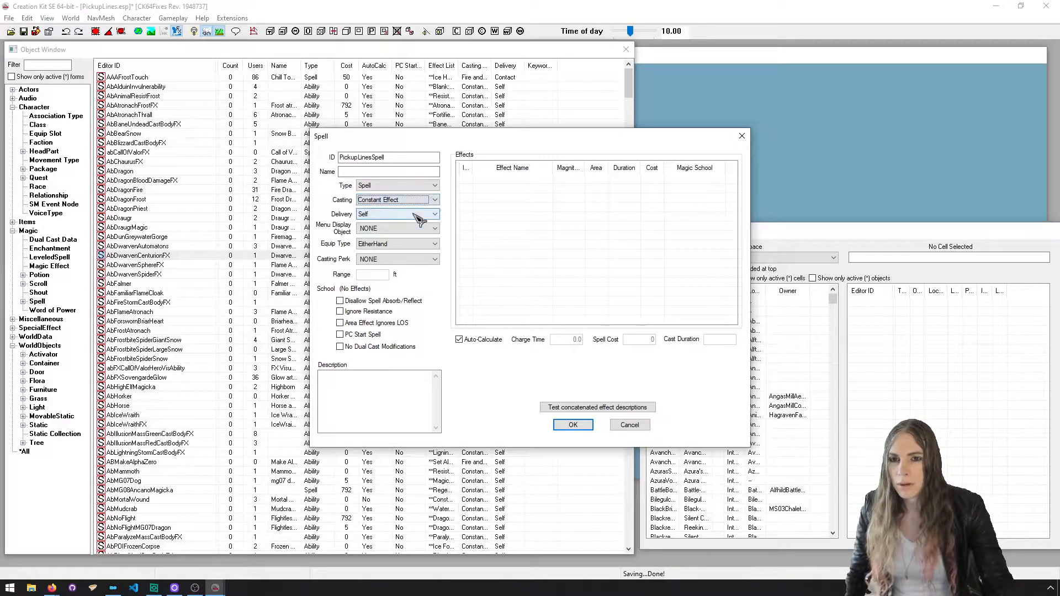
click(410, 187)
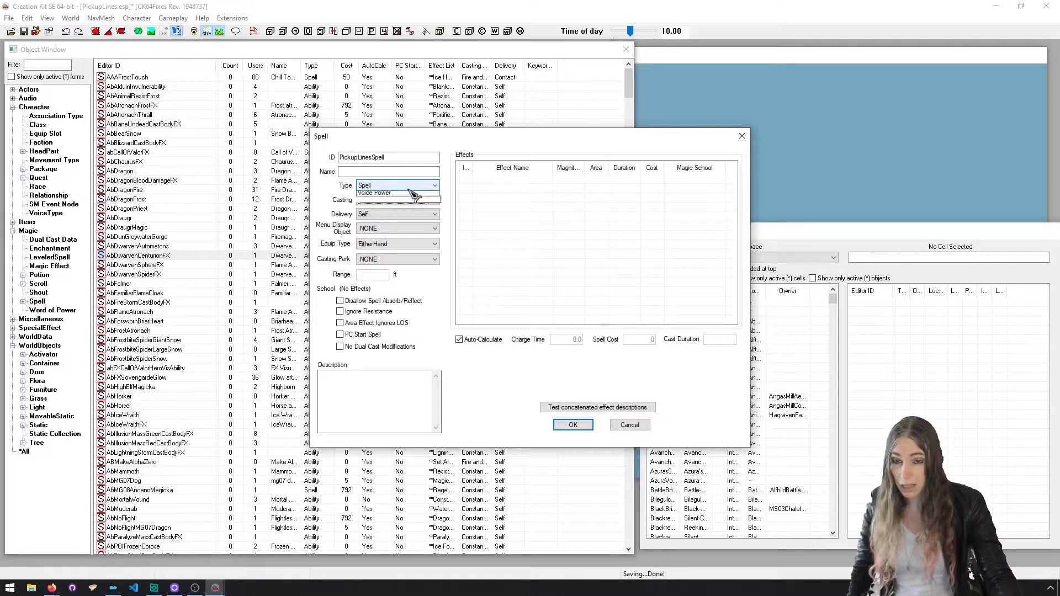
click(408, 188)
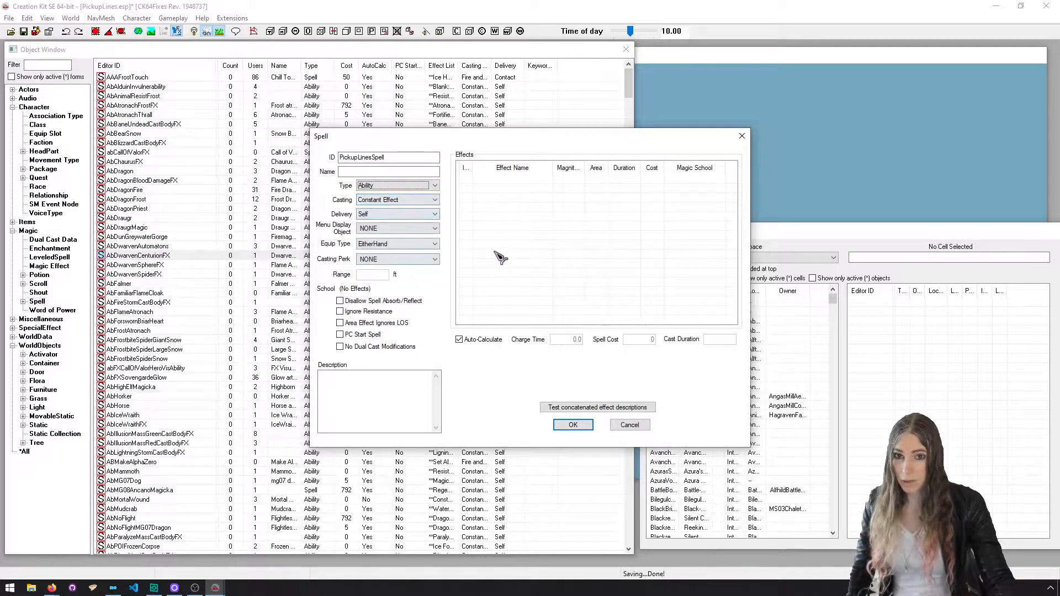
- Add PickupLinesEffect to the spell's effects with default values and save the spell
right_click(535, 247)
click(544, 252)
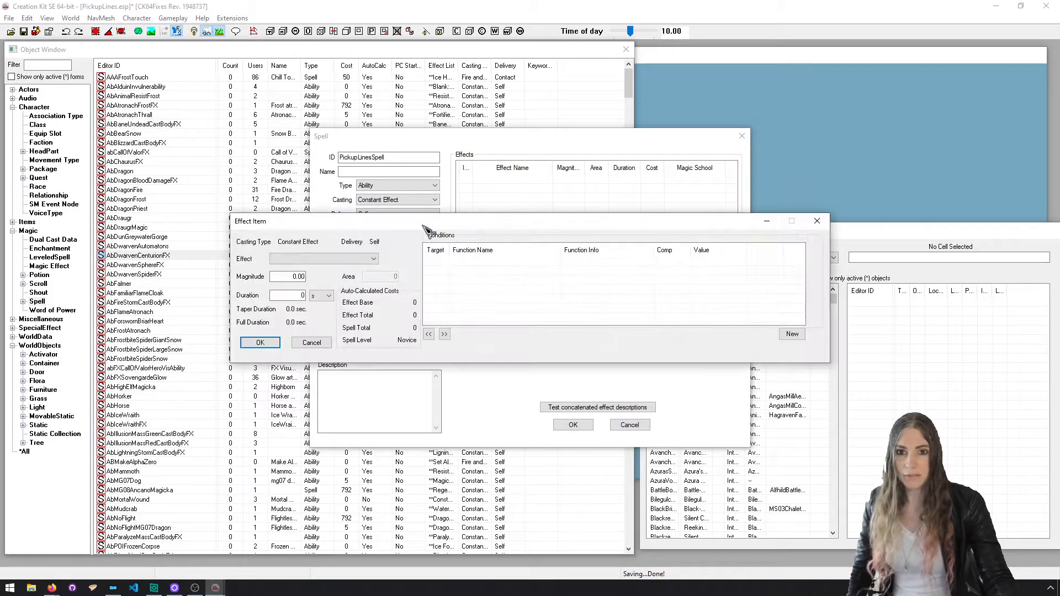
click(287, 261)
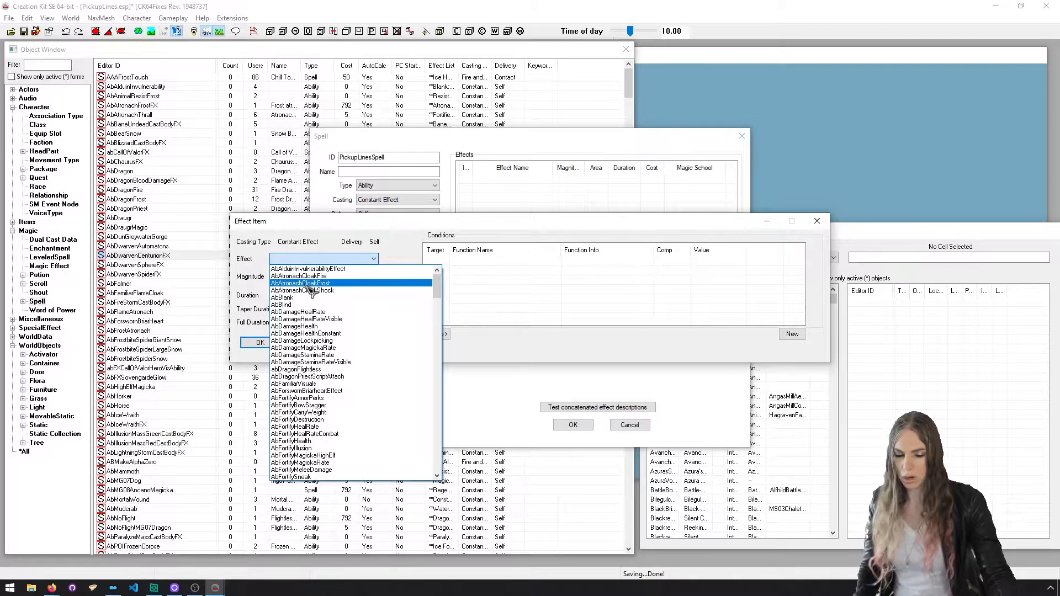
text(pi)
key(Return)
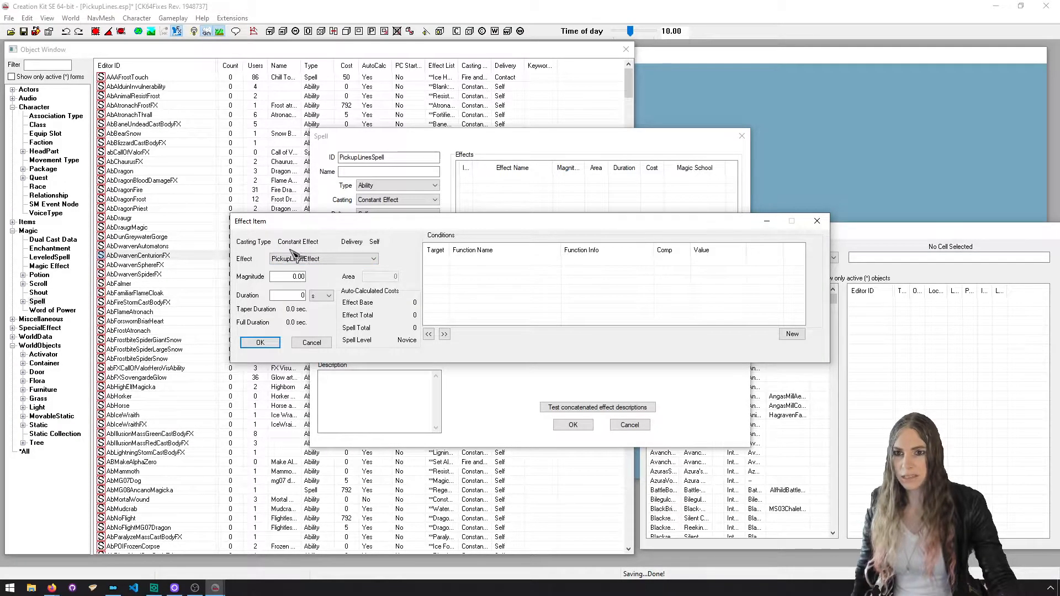
click(260, 342)
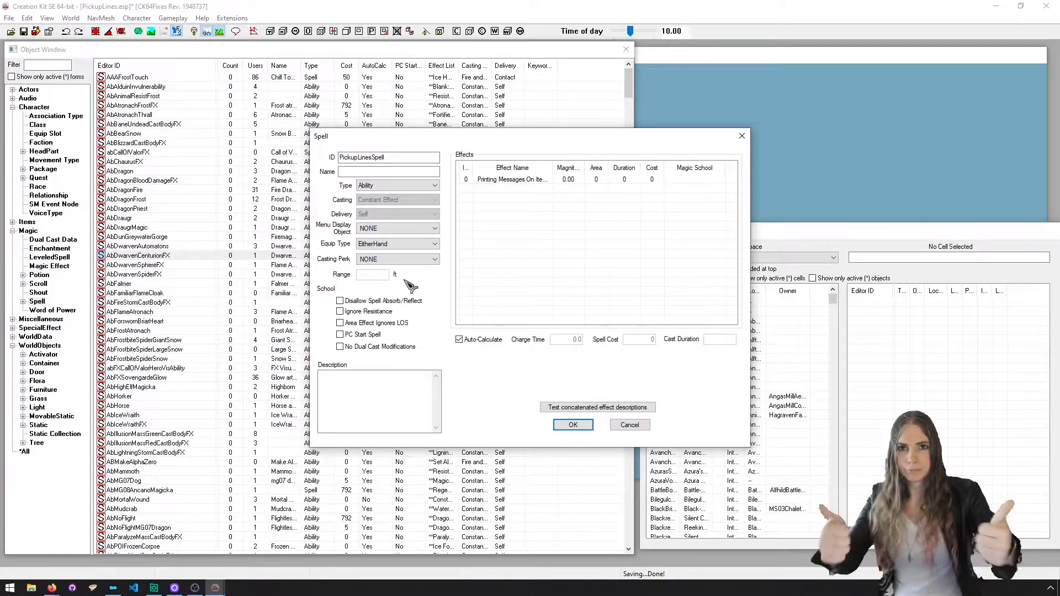
click(573, 424)
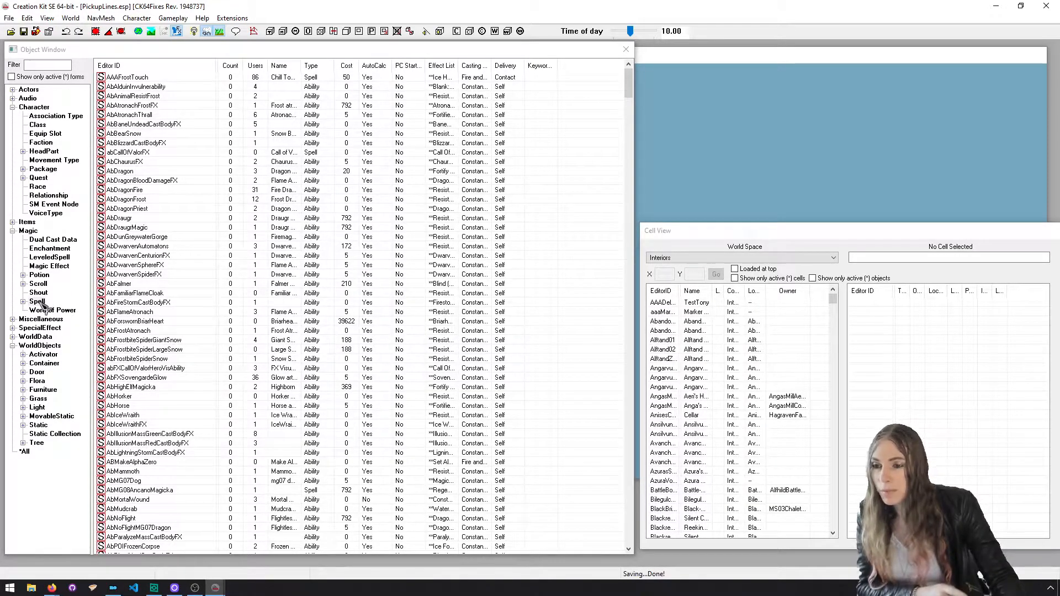
- Create a new quest with the ID PickupLinesQuest and save it with its default settings
click(50, 181)
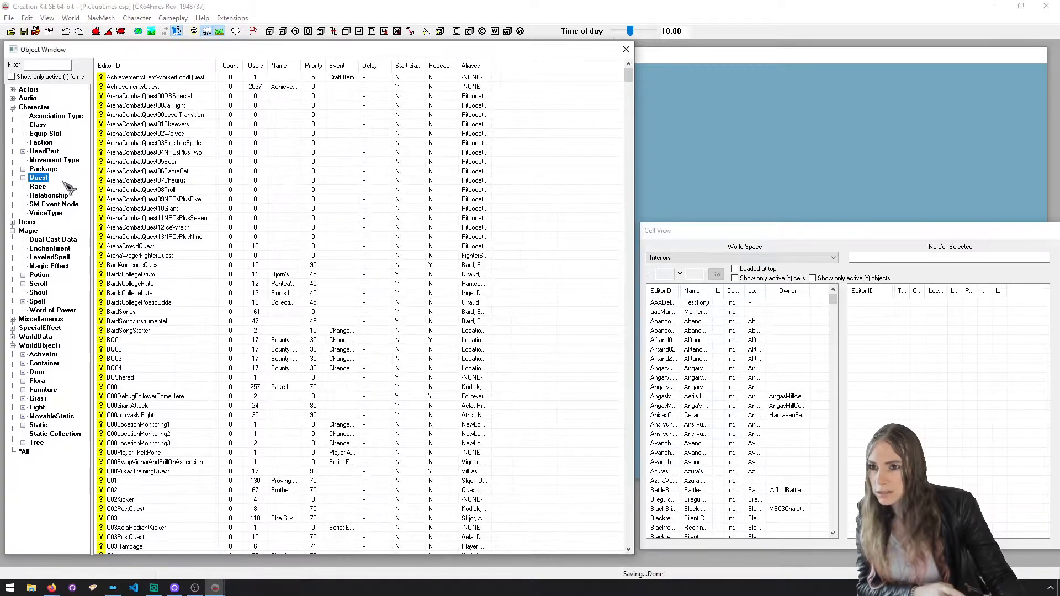
right_click(214, 191)
click(227, 204)
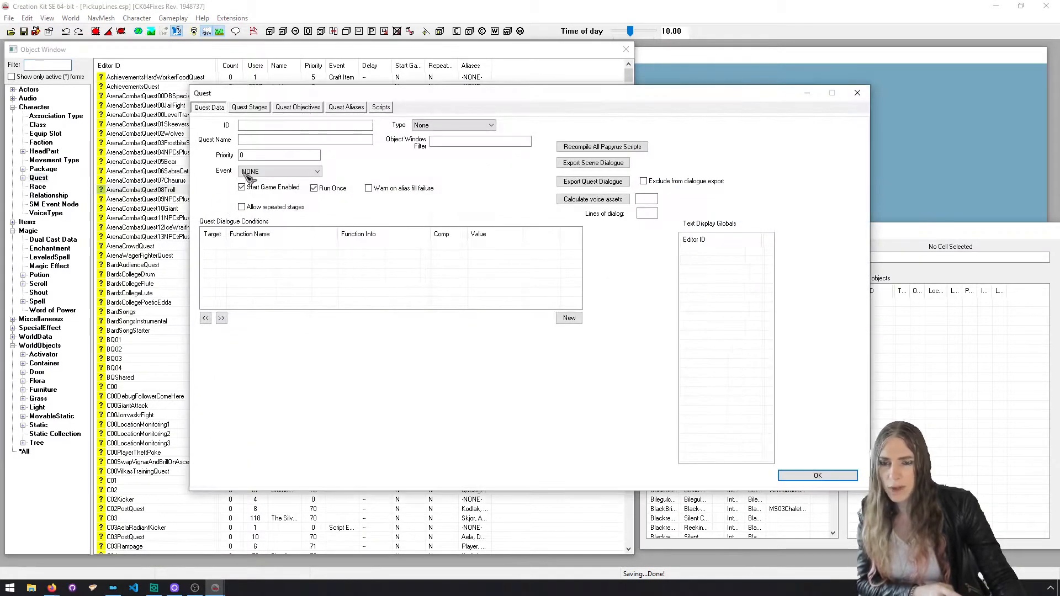
text(PickupLinesQuest)
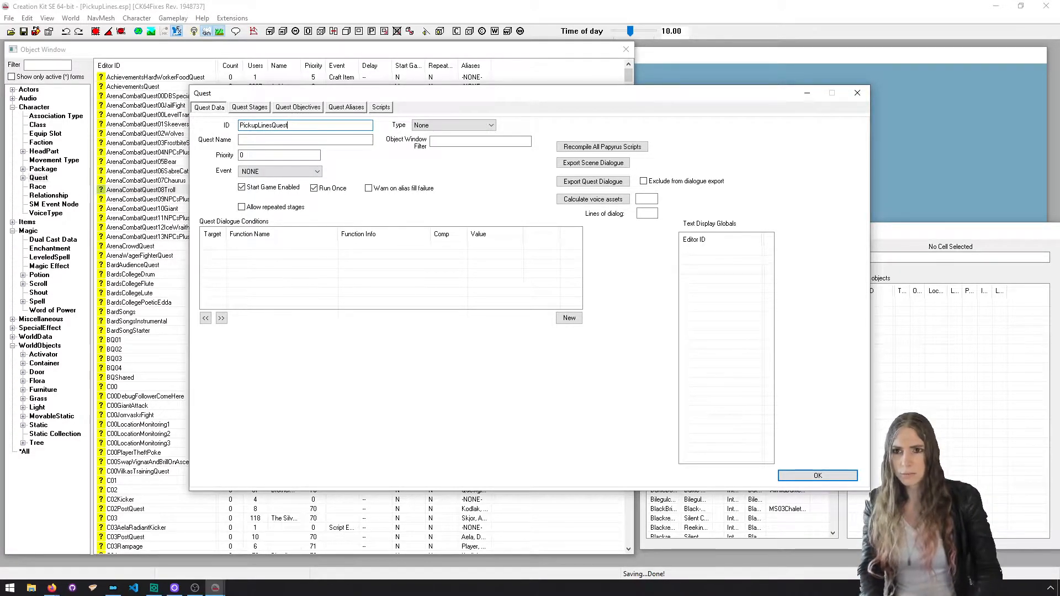
click(820, 473)
- Filter the quest list by PickupLines and reopen PickupLinesQuest for editing
click(47, 65)
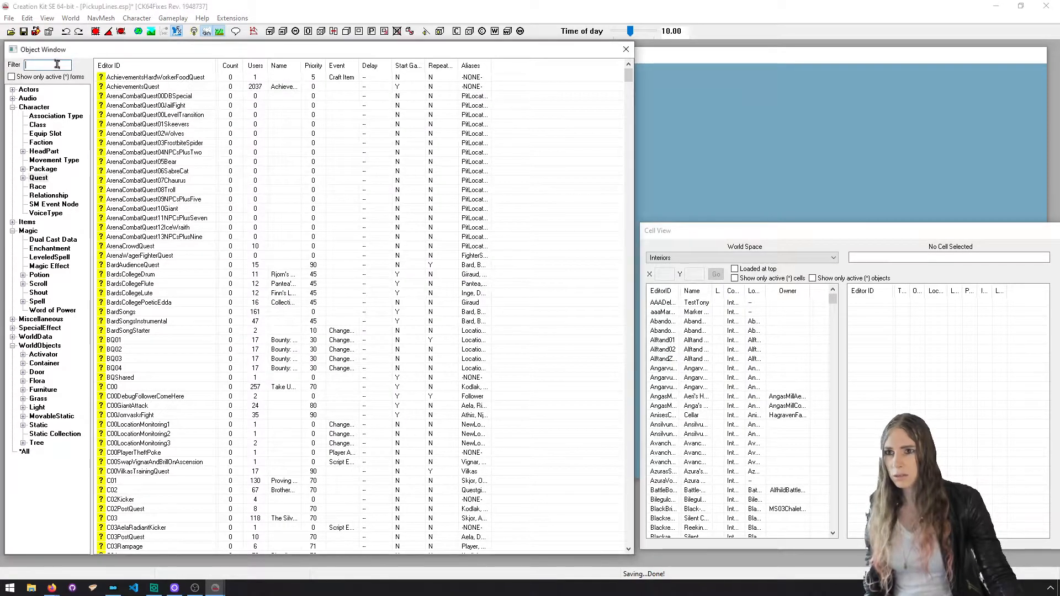
text(PickupLines)
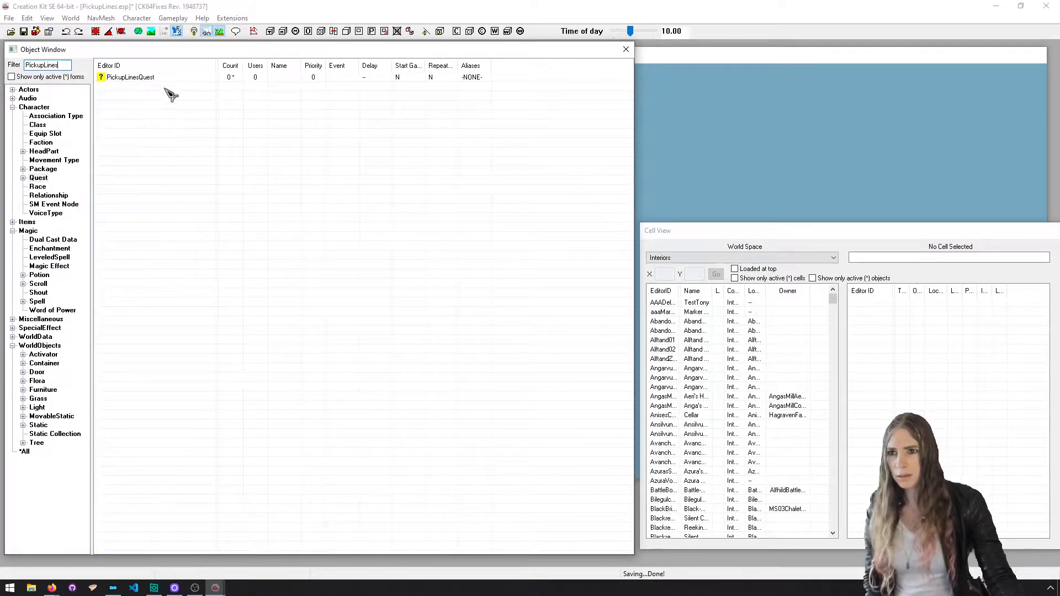
double_click(174, 78)
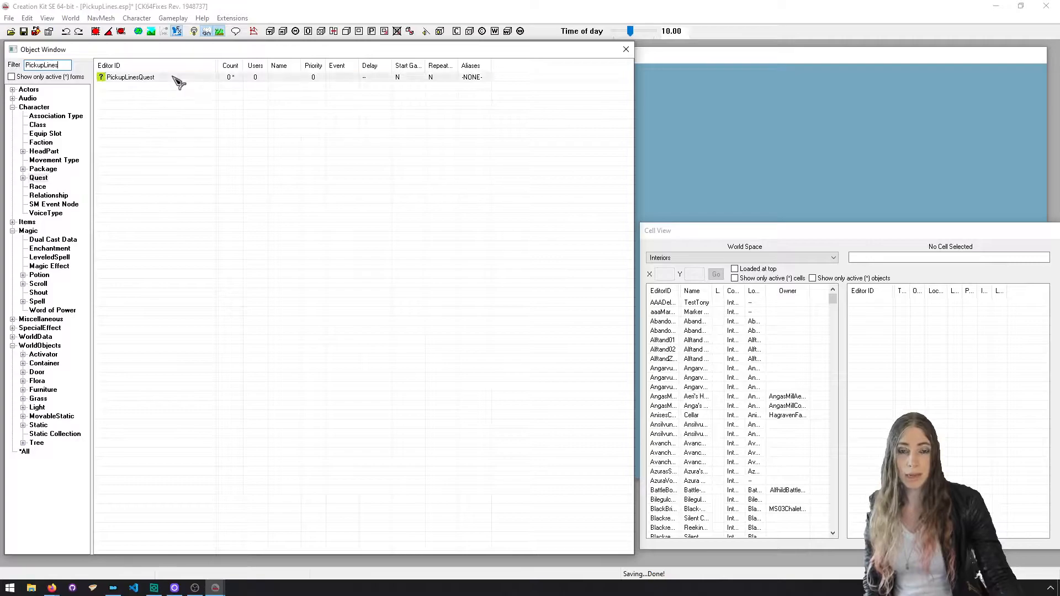
- Create a new reference alias in PickupLinesQuest and name it PlayerRef
click(361, 109)
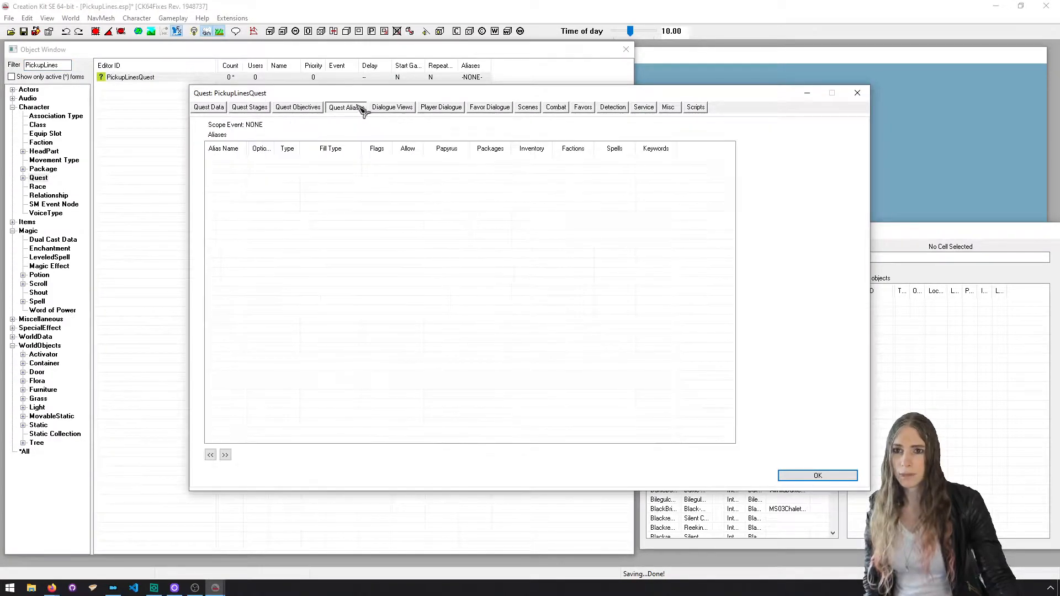
right_click(350, 185)
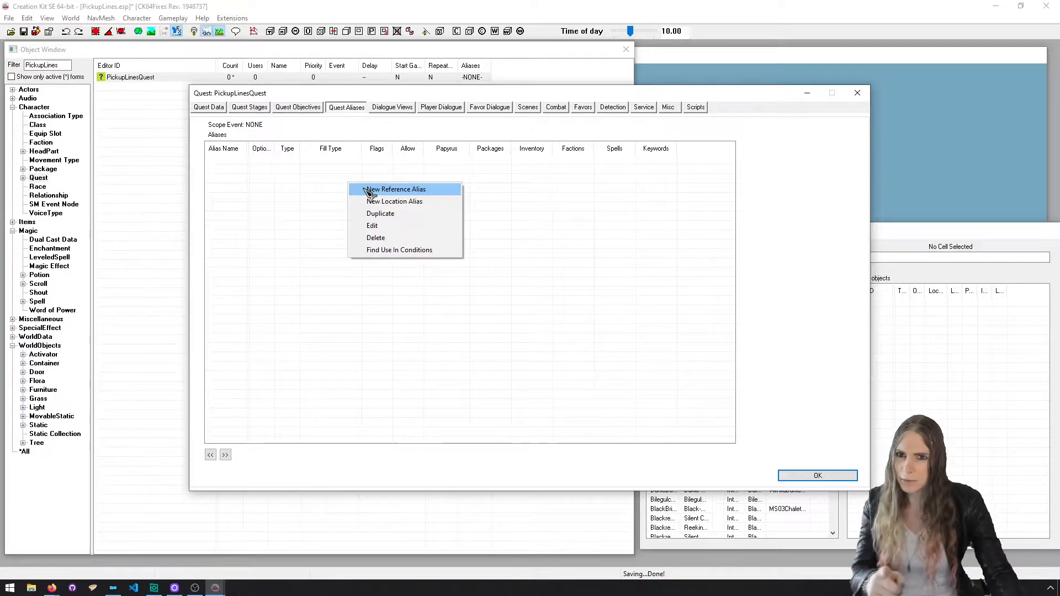
click(369, 191)
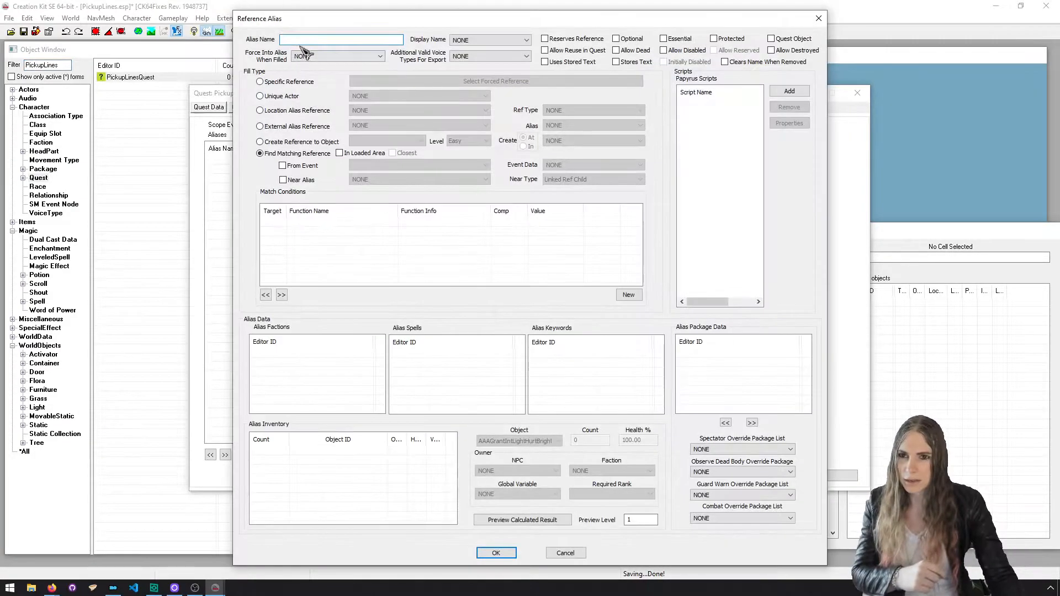
text(PlayerRef)
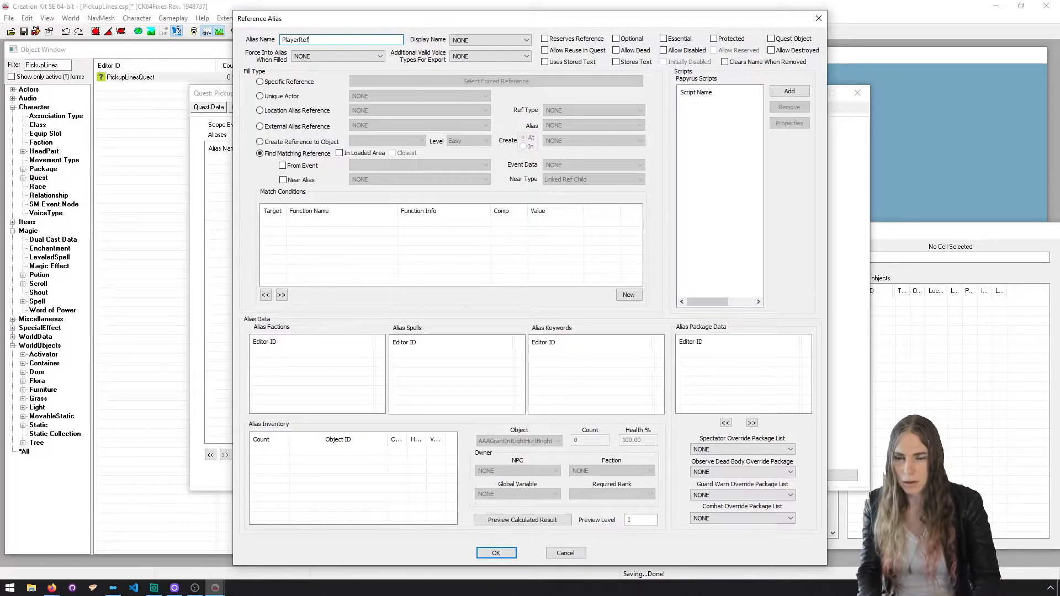
- Fill the alias with the specific reference PlayerRef, using (any) as the cell
click(287, 82)
click(461, 81)
click(328, 85)
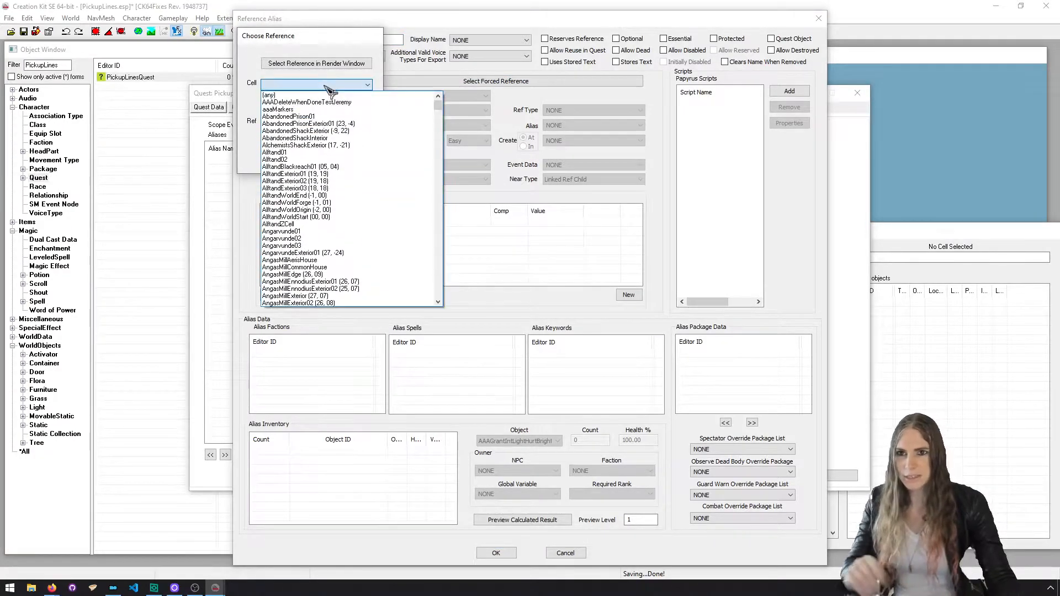
click(271, 95)
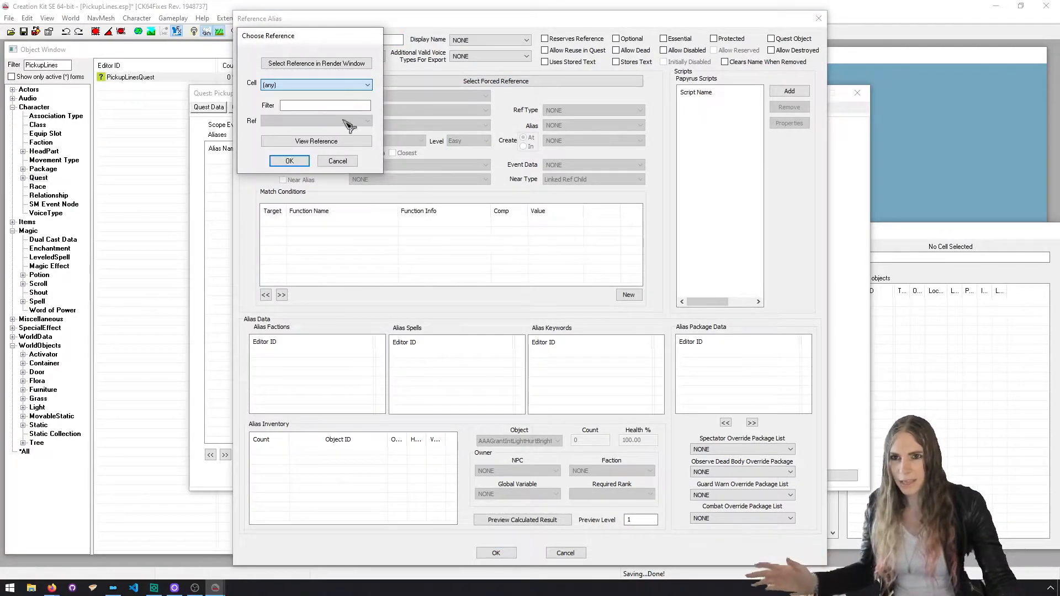
click(290, 162)
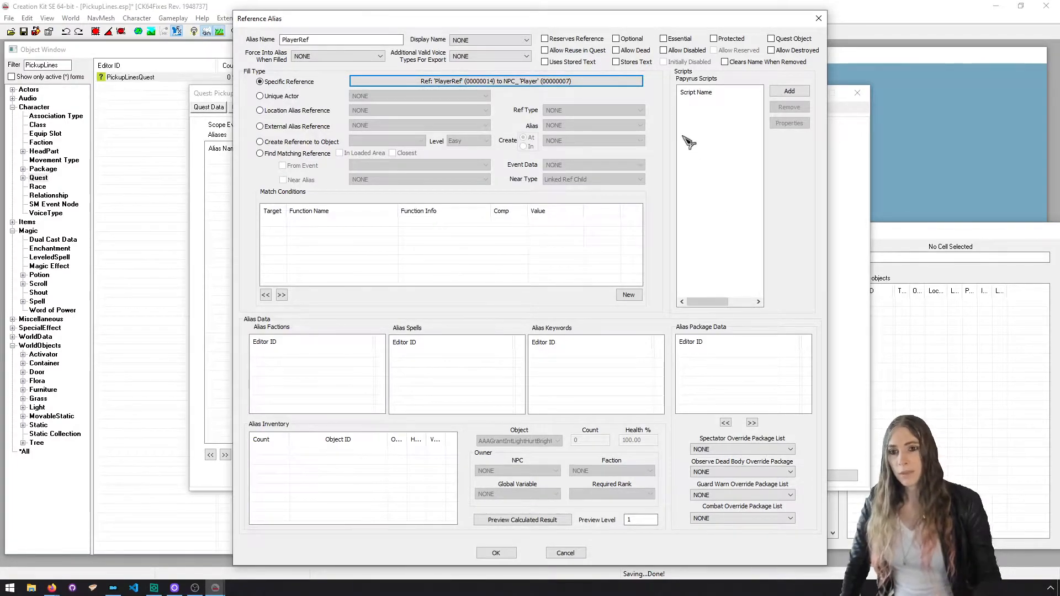
- Add a match condition to the alias requiring IsSneaking == 1.0000, run on Subject
right_click(376, 249)
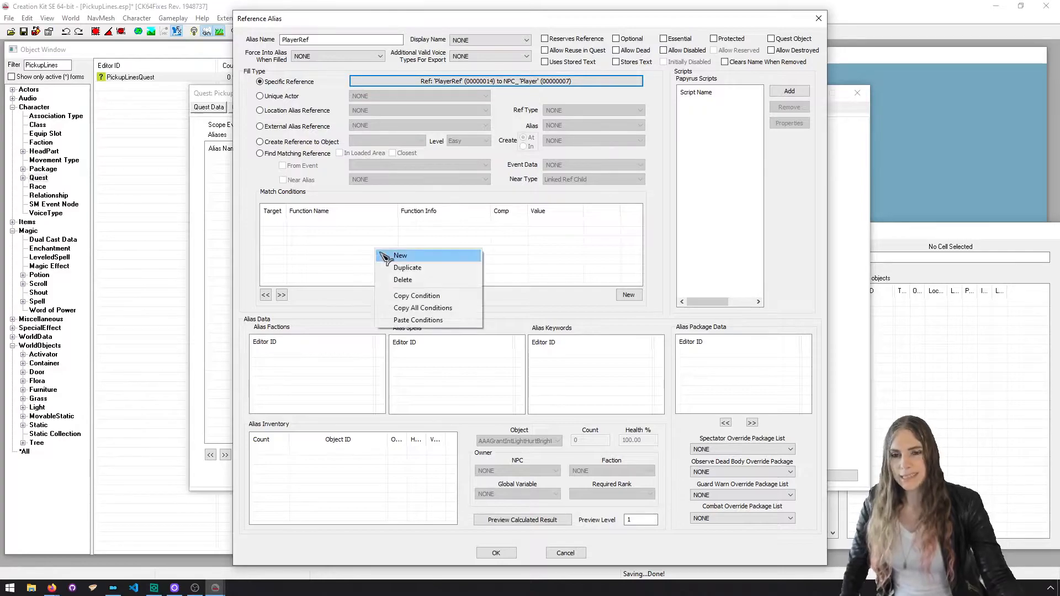
click(350, 243)
right_click(442, 255)
click(458, 260)
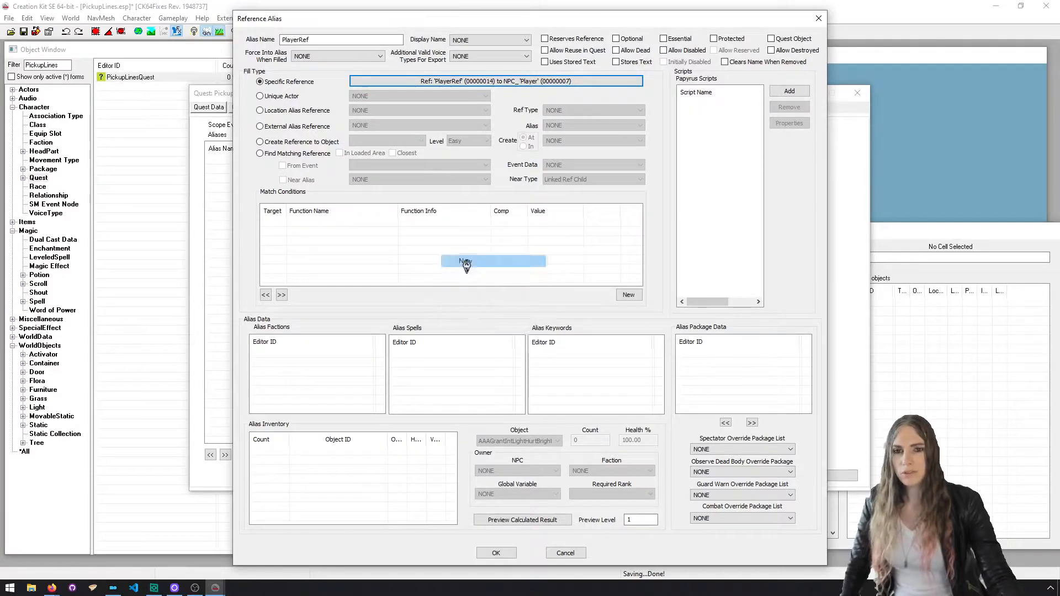
click(356, 306)
text(issn)
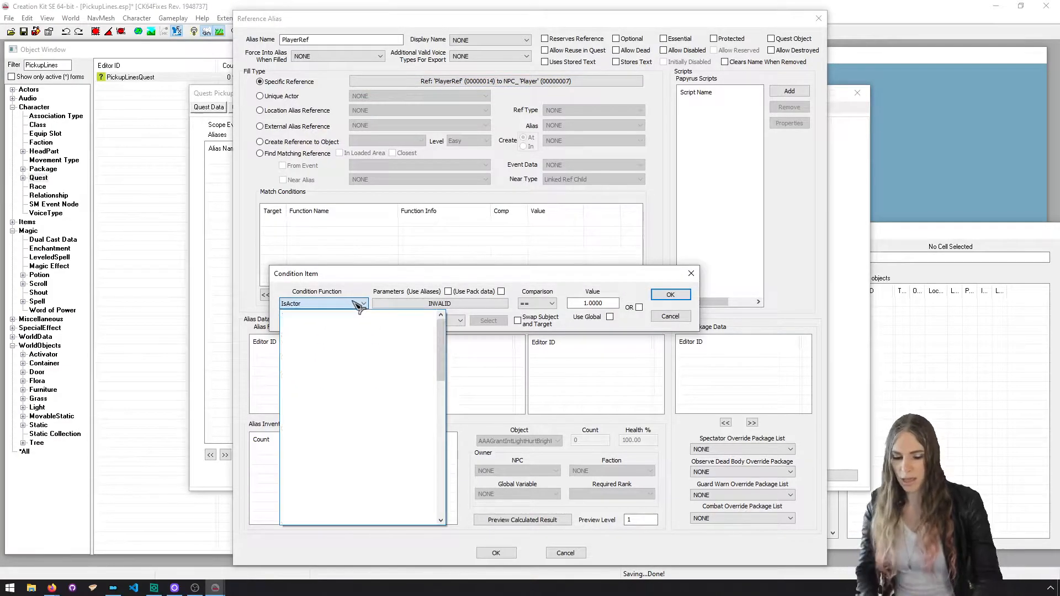
key(Return)
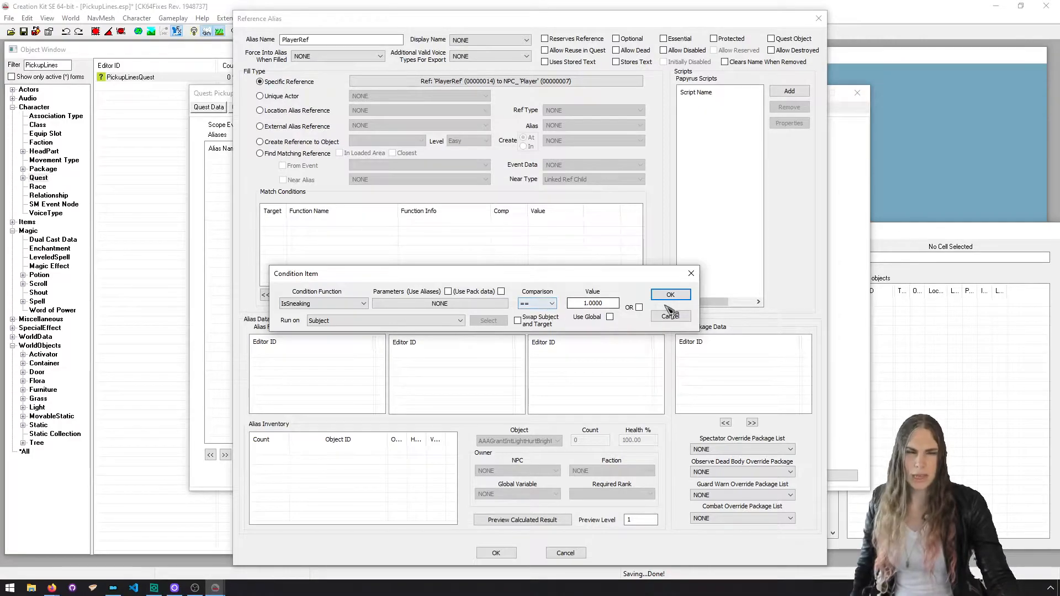
click(667, 296)
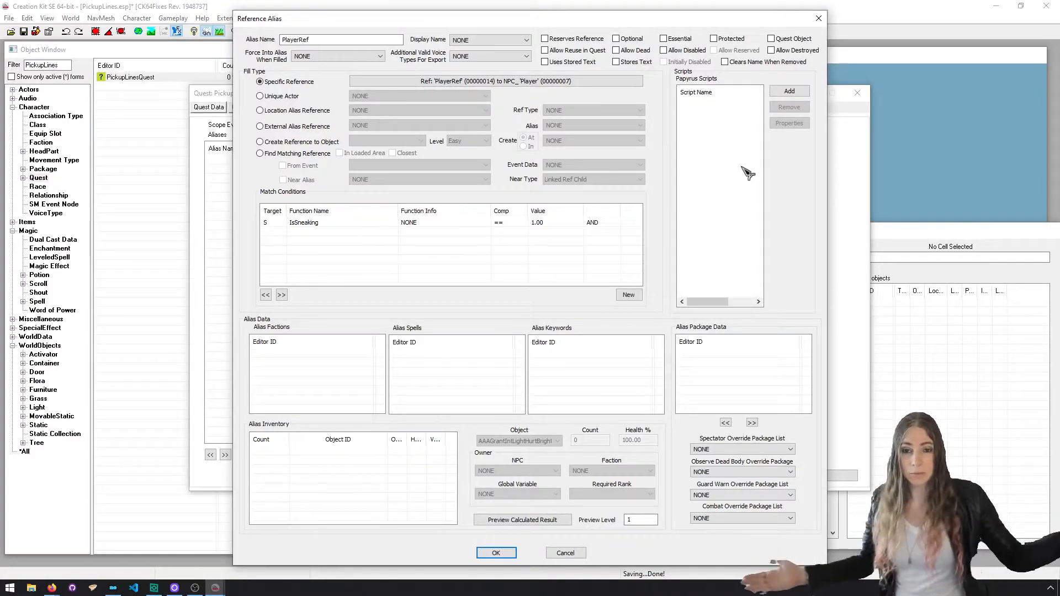
- Delete the IsSneaking condition from the alias's match conditions
click(366, 227)
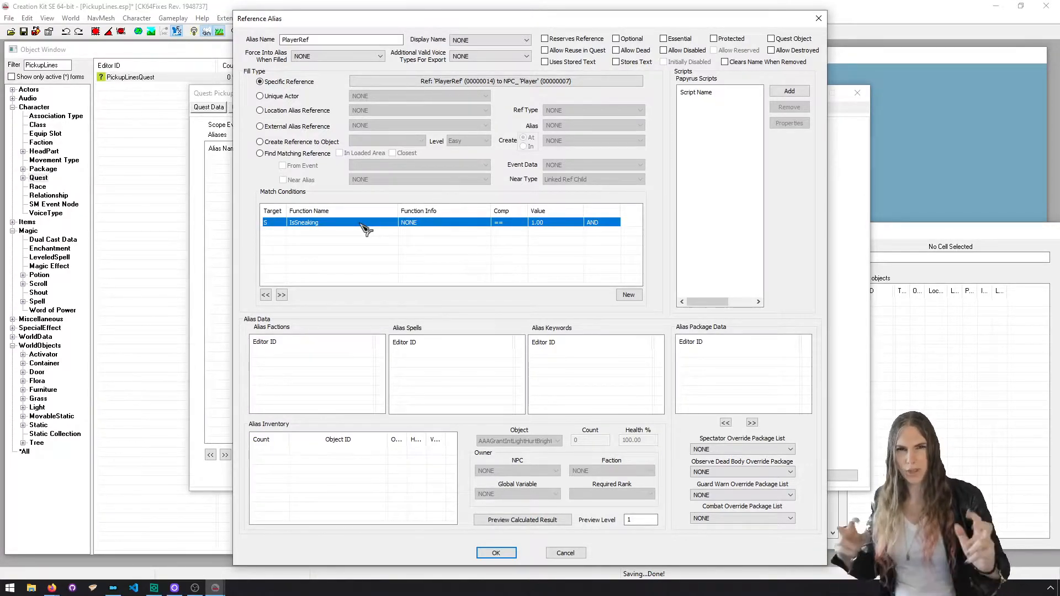
right_click(365, 227)
click(390, 256)
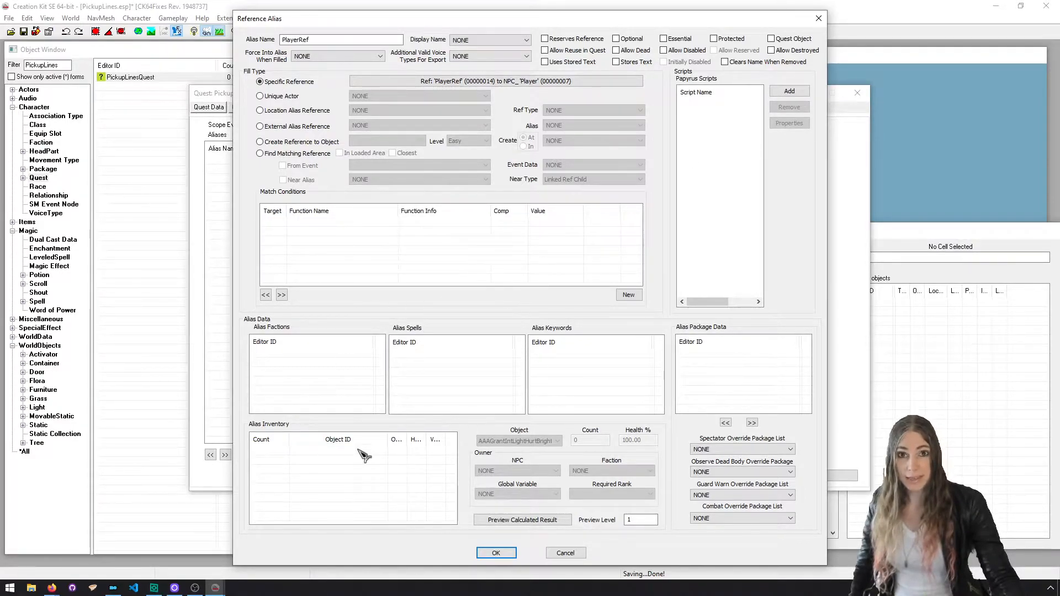
right_click(445, 371)
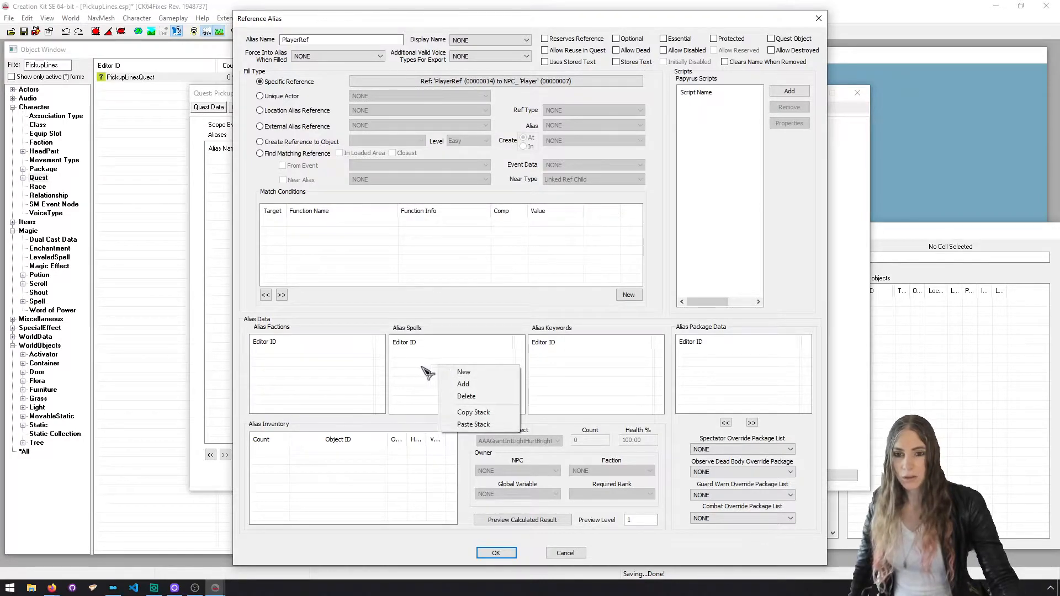
click(428, 373)
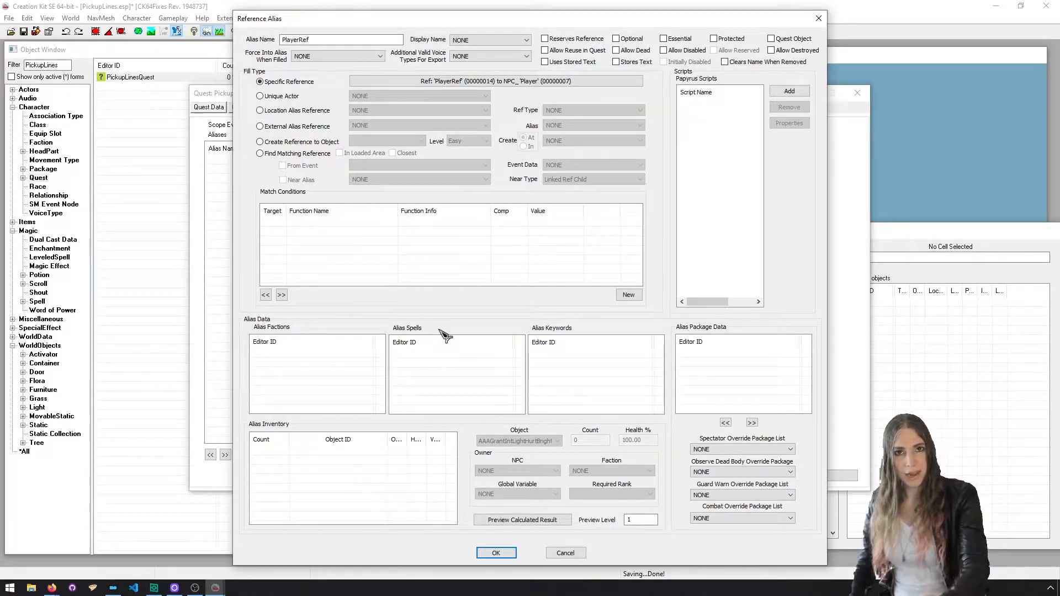
right_click(451, 358)
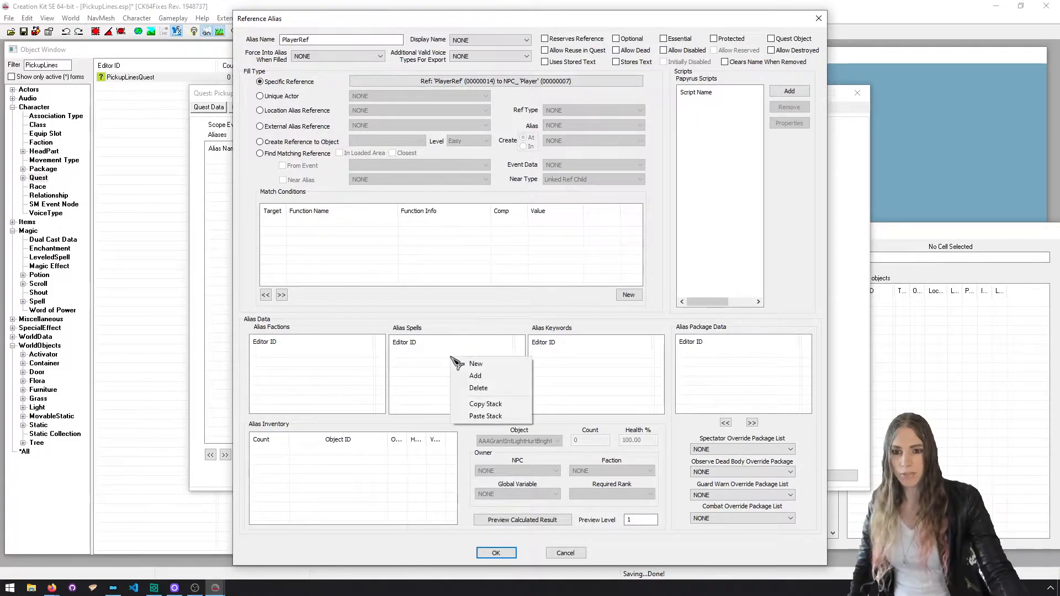
click(419, 418)
right_click(388, 480)
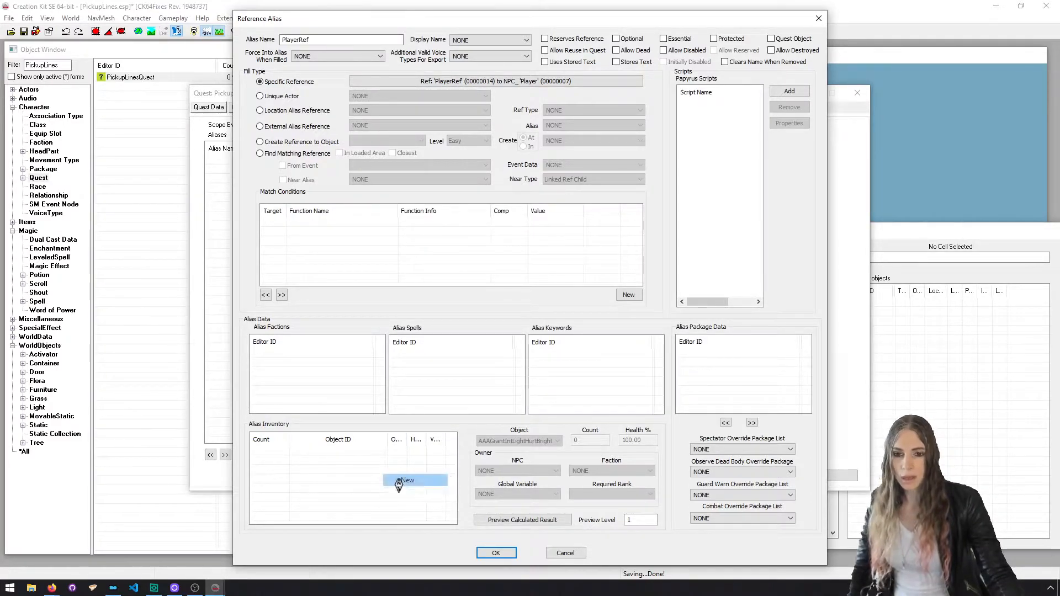
click(398, 478)
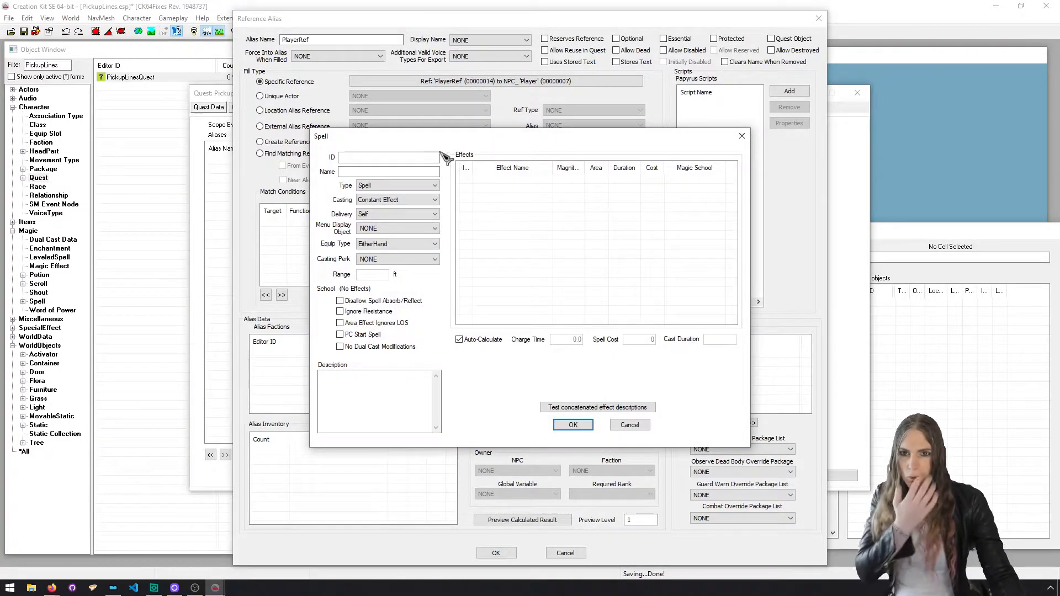
click(629, 425)
- Add a default entry to the alias inventory and remove it again
right_click(414, 473)
click(358, 465)
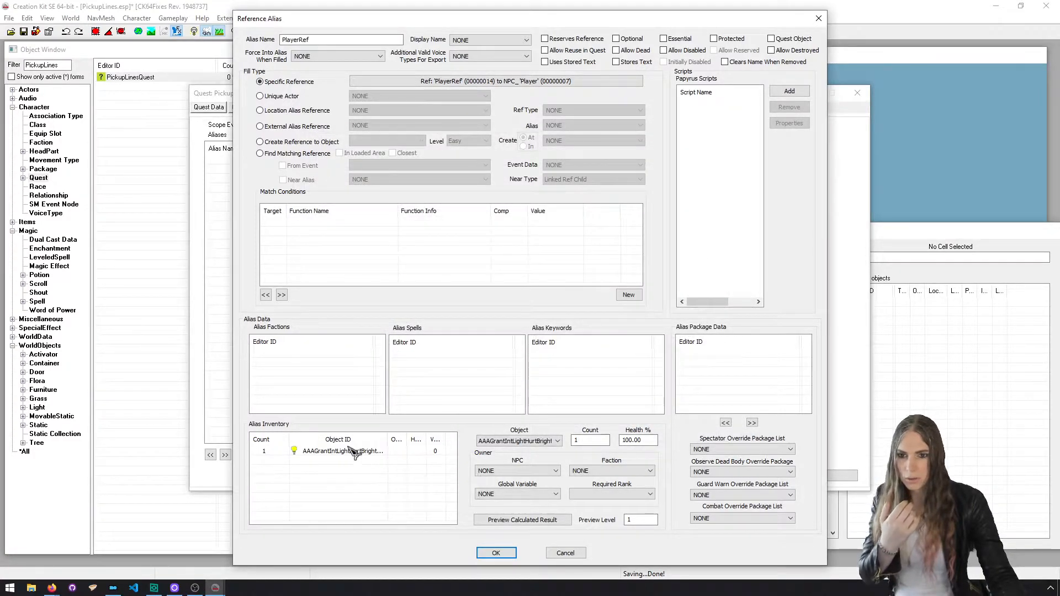
click(353, 451)
right_click(353, 452)
click(376, 465)
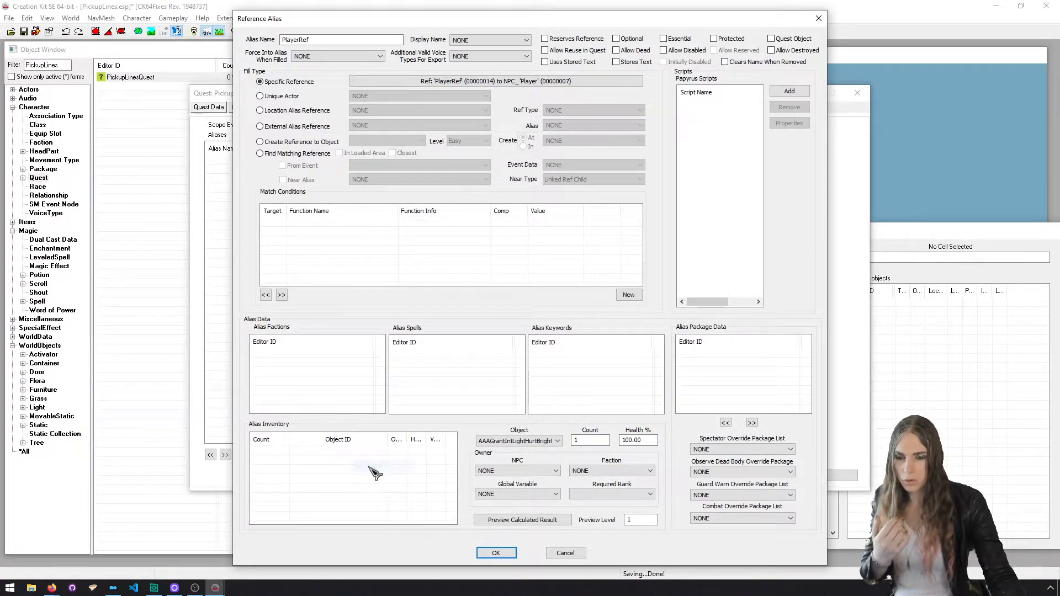
- Add another alias inventory entry to inspect its AAAGrantIntLightHurtBrightBounce light object, and delete the entry
right_click(370, 469)
click(386, 473)
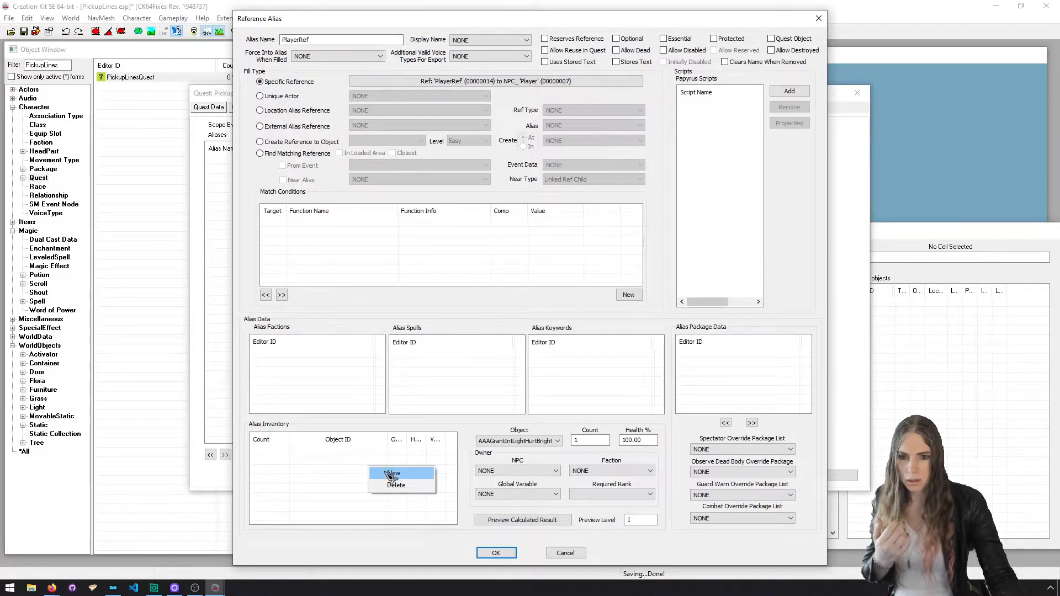
double_click(377, 452)
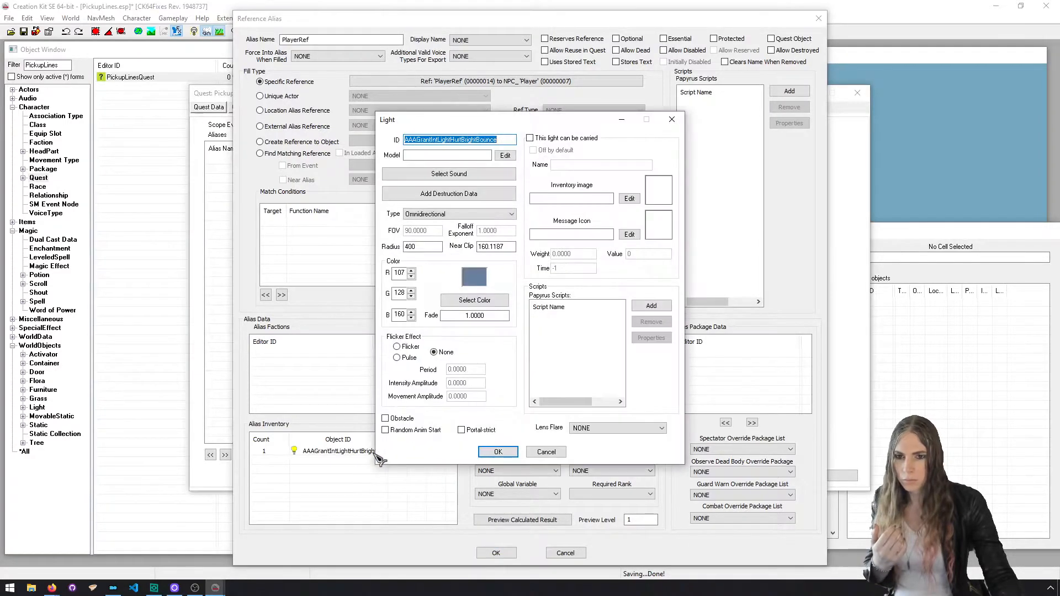
click(532, 456)
right_click(380, 463)
click(405, 474)
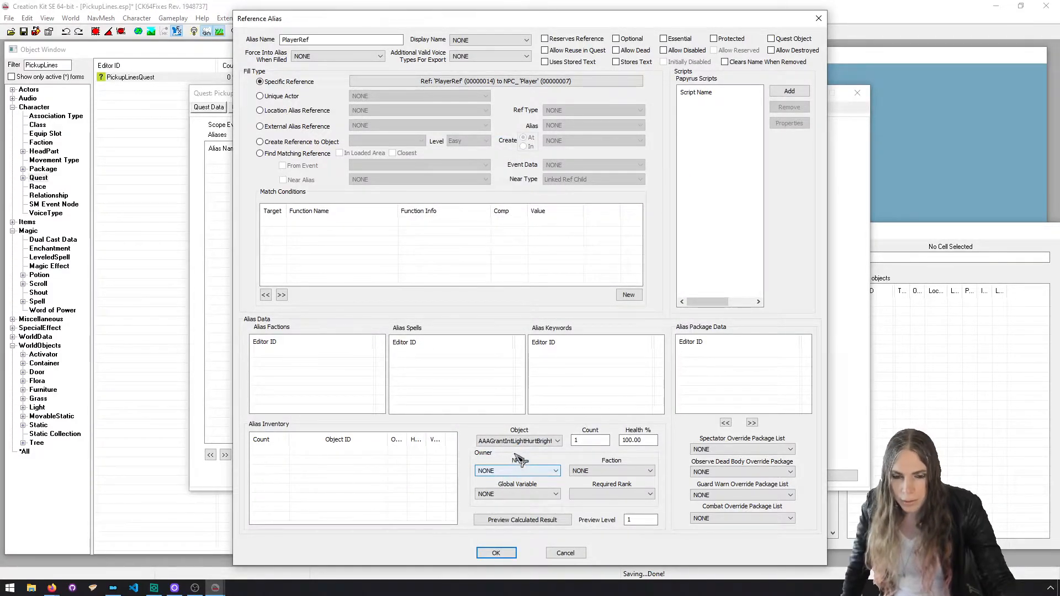
- Add two default entries to the alias inventory, viewing the first entry's light object without changing it
right_click(385, 474)
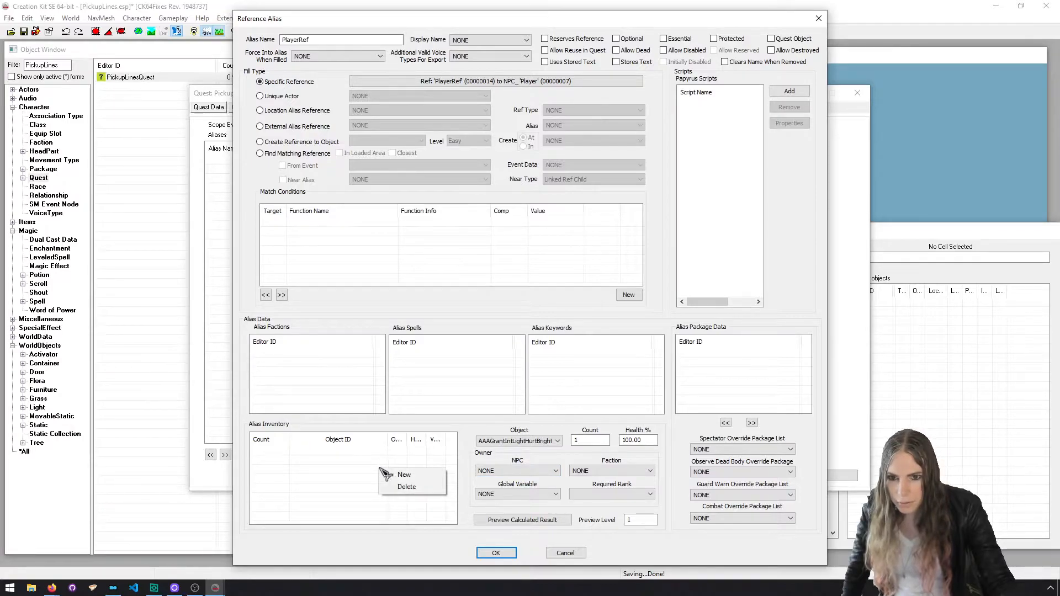
click(402, 475)
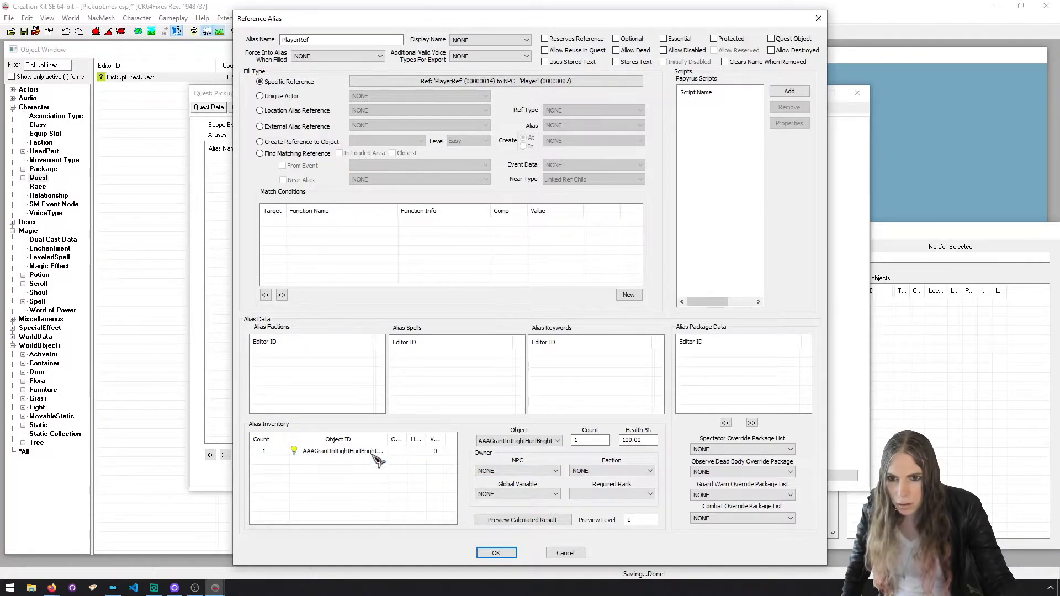
double_click(376, 451)
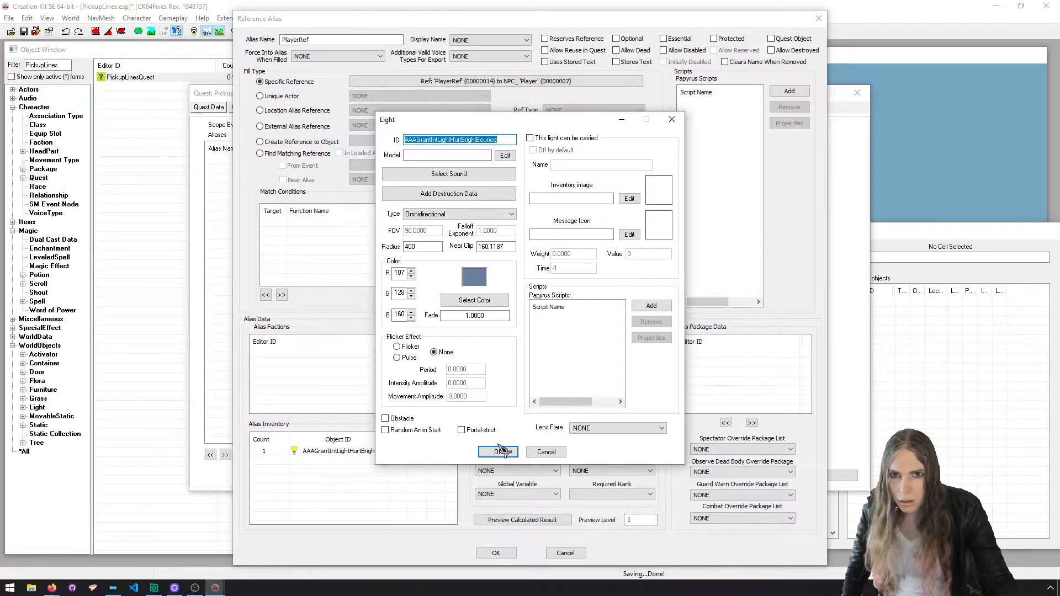
click(547, 453)
right_click(393, 457)
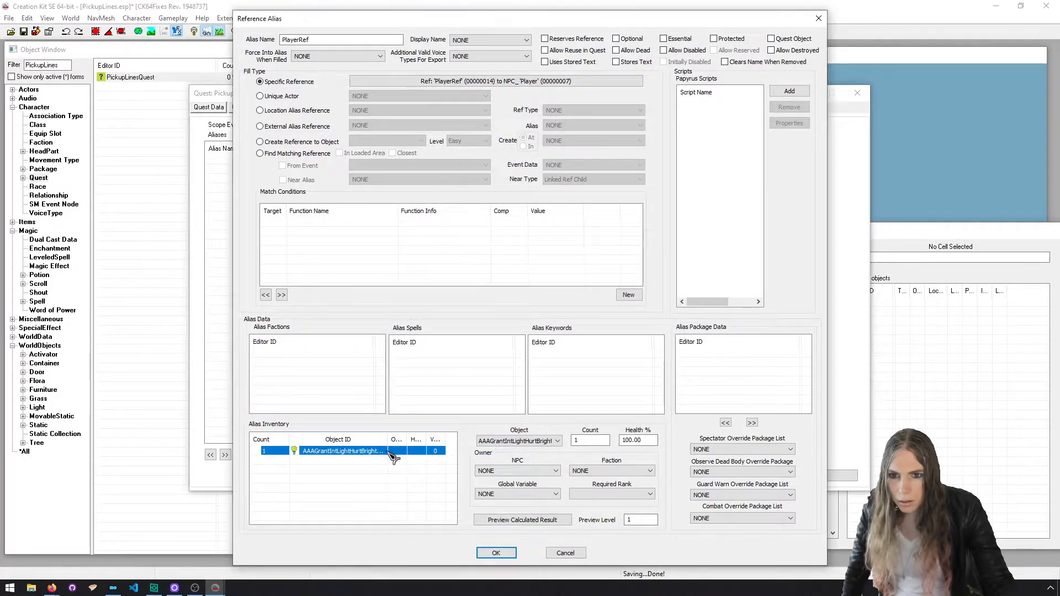
click(417, 471)
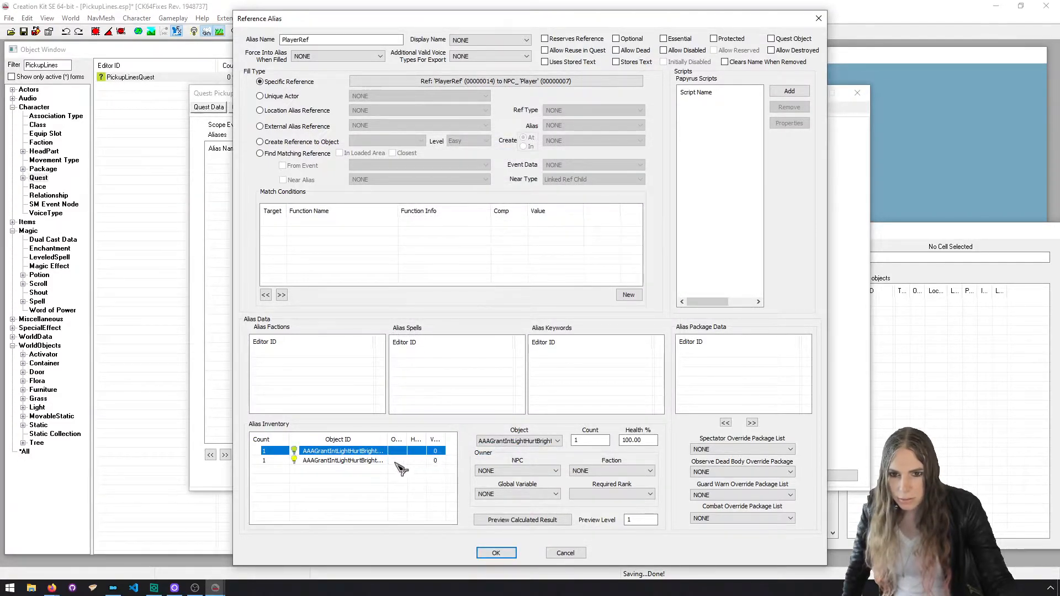
- Delete both light entries from the alias inventory
click(396, 460)
right_click(398, 462)
click(414, 481)
click(392, 463)
right_click(393, 463)
click(414, 480)
- Try to choose DremoraDaedricHelmet as the object for the alias inventory
click(527, 442)
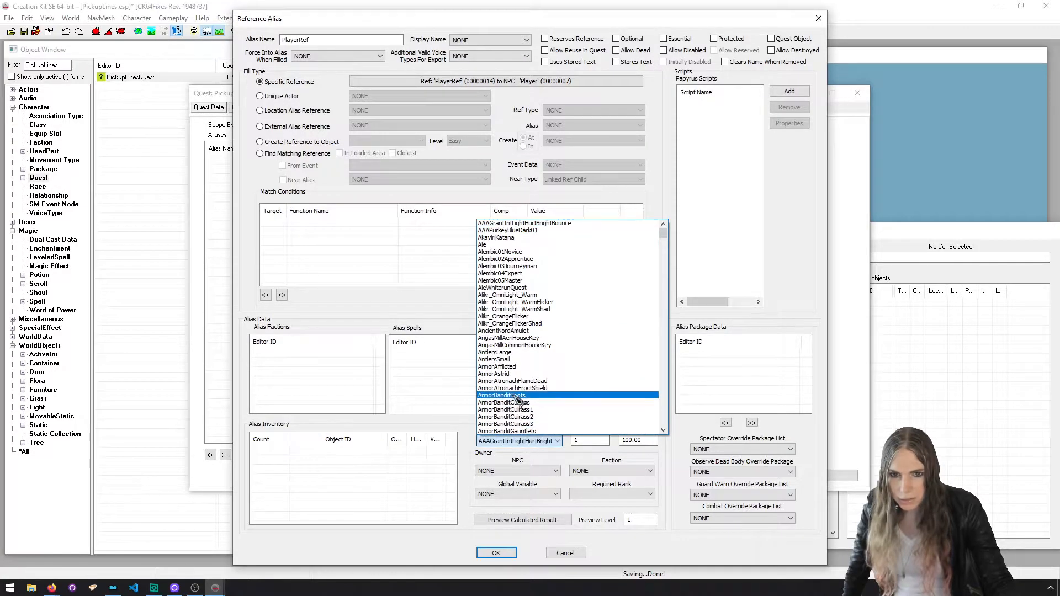
text(lan)
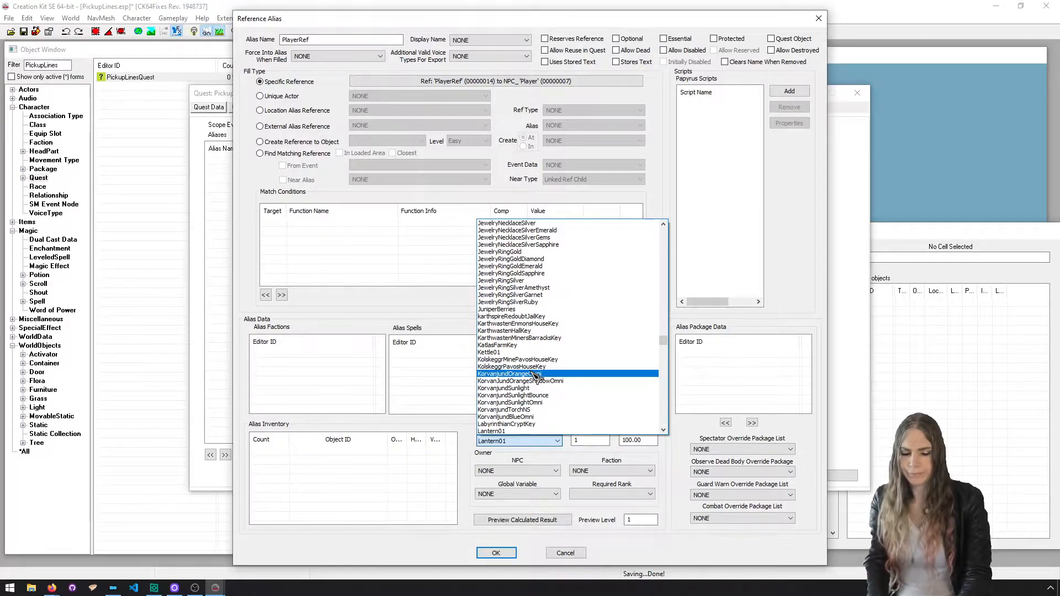
key(d)
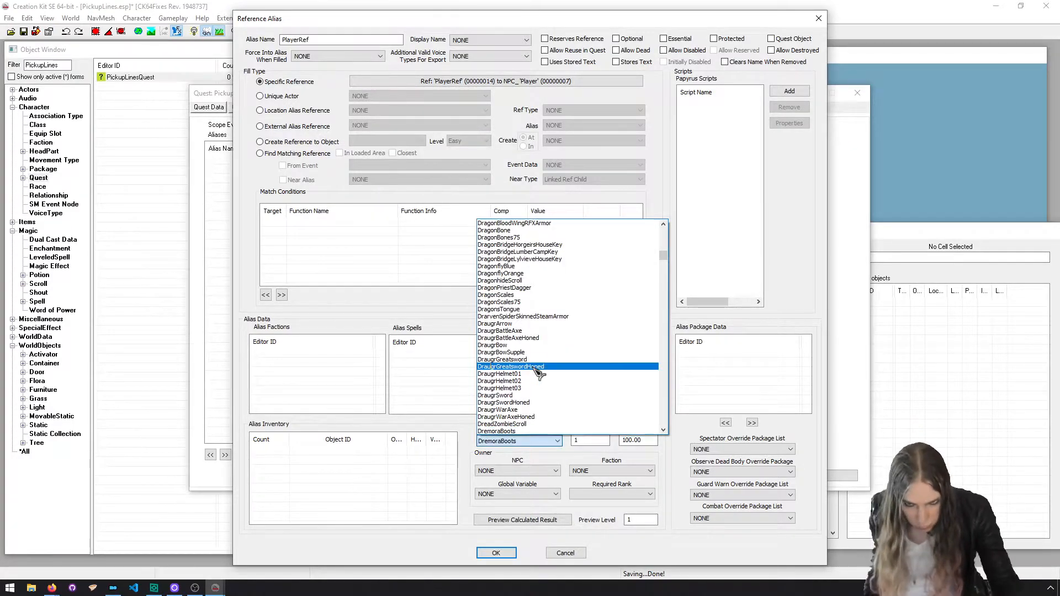
scroll(544, 389, down, 1)
scroll(554, 408, down, 1)
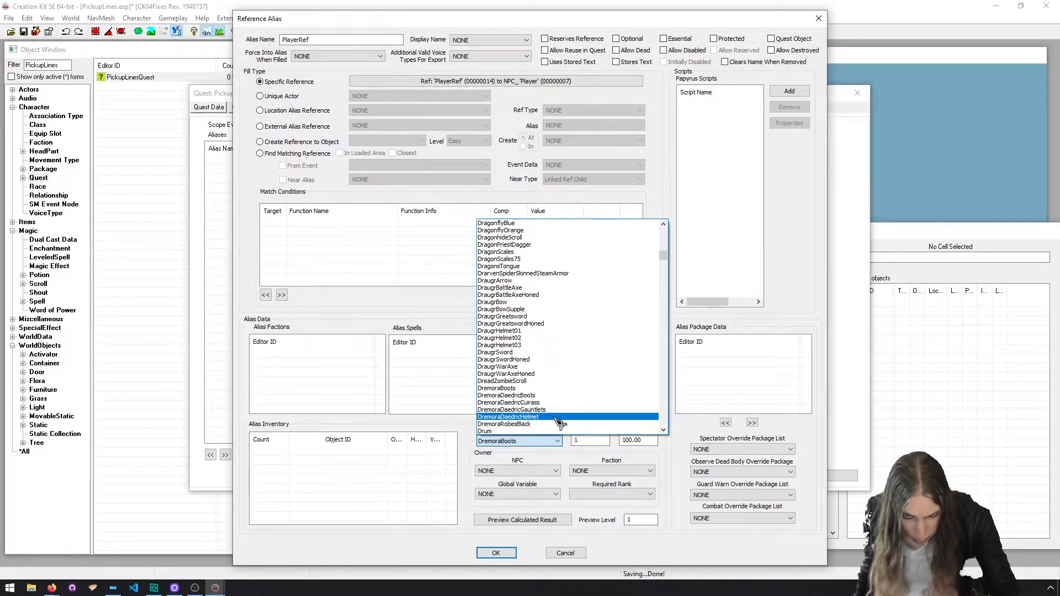
click(559, 422)
- Add a new entry to the alias inventory and view its object's properties, closing them without changes
right_click(431, 475)
click(448, 480)
click(346, 486)
double_click(357, 453)
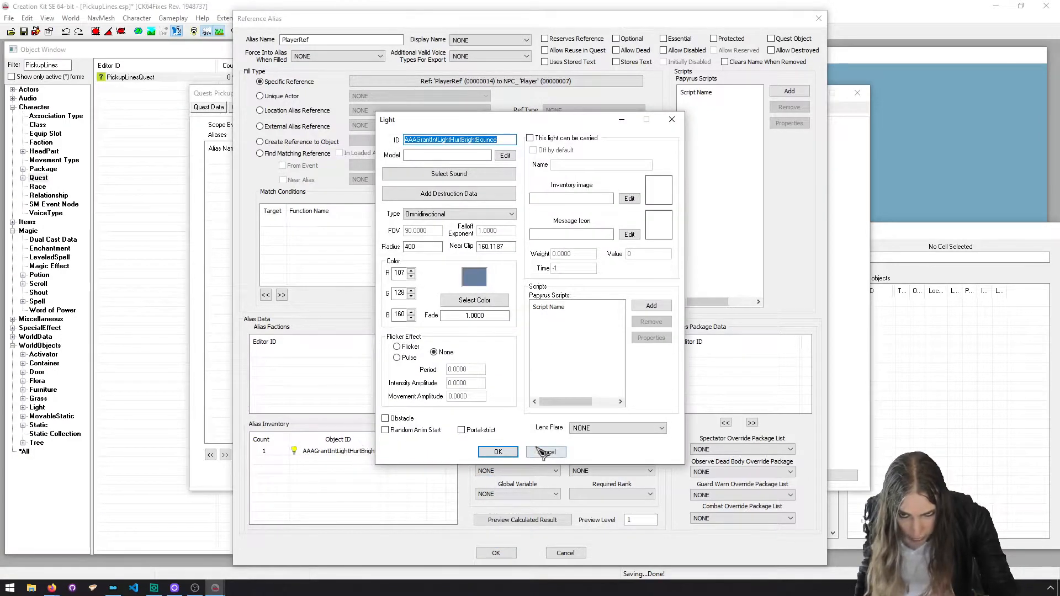
click(543, 448)
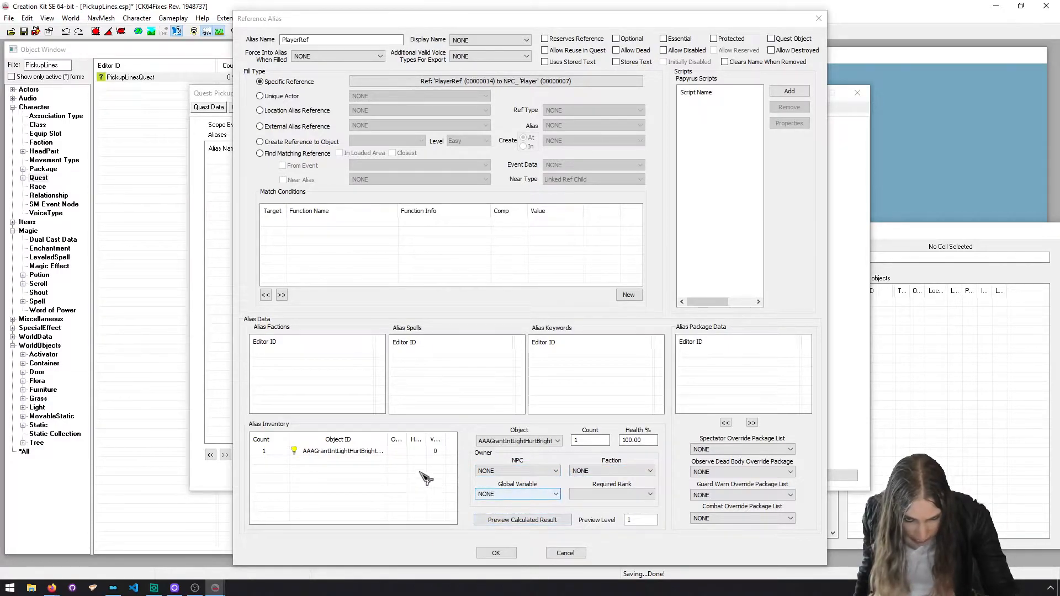
- Add another default entry to the alias inventory and view its light's properties, closing them without changes
click(376, 453)
right_click(371, 452)
click(381, 459)
click(382, 459)
double_click(385, 461)
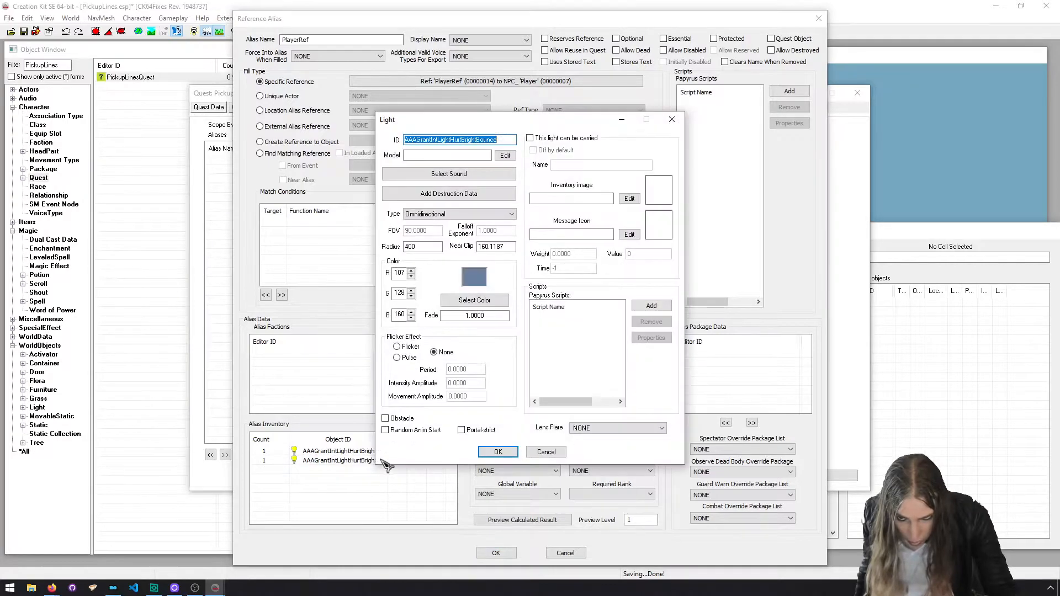
click(546, 452)
- Delete both light entries from the alias inventory
right_click(366, 466)
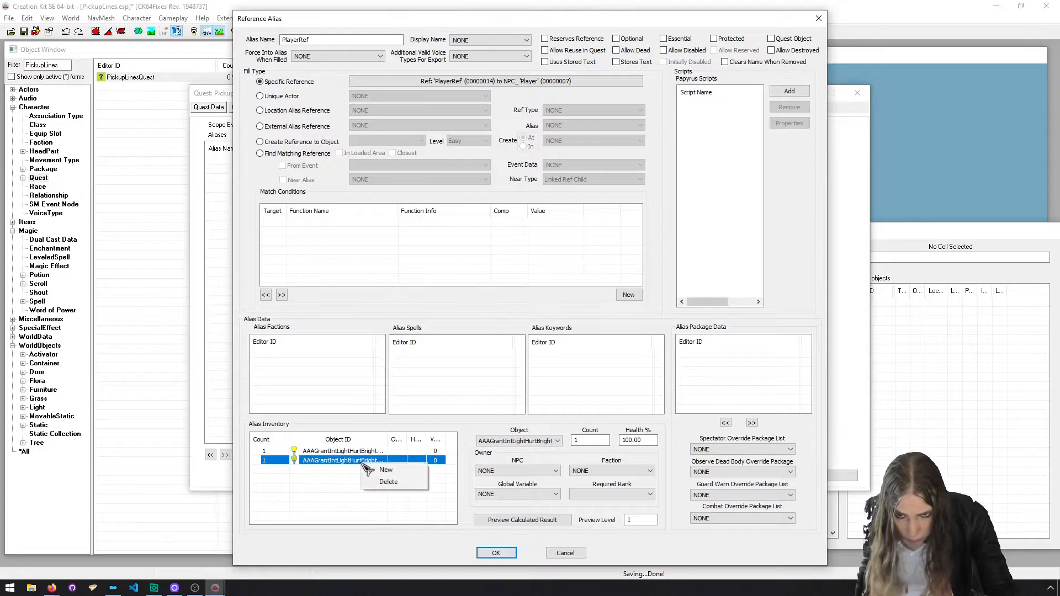
click(388, 482)
right_click(379, 458)
click(402, 473)
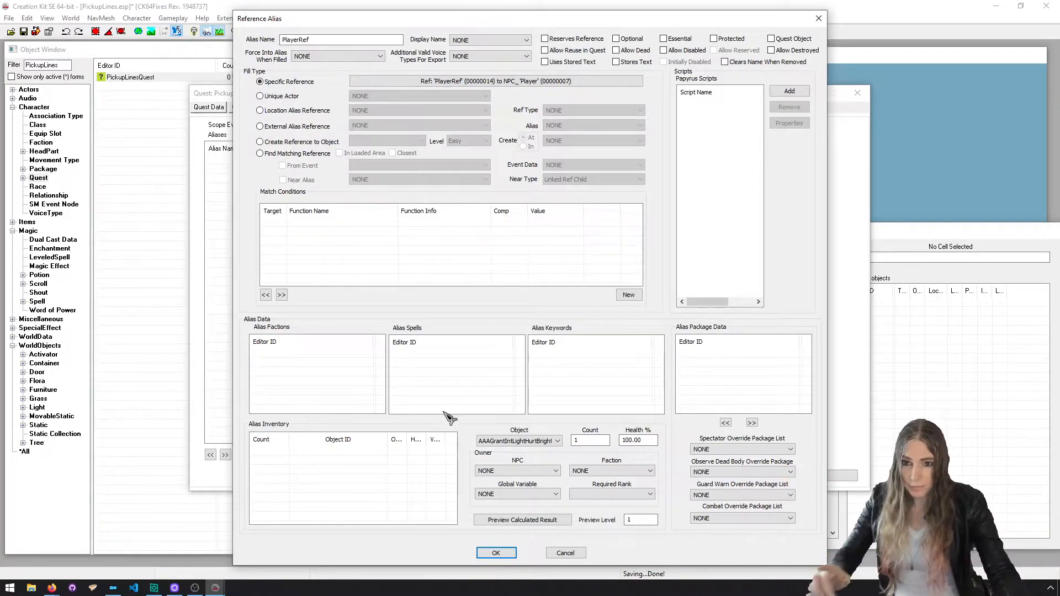
- Try to add PickupLinesSpell to the alias spells, filtering the forms by "pickup"
right_click(440, 375)
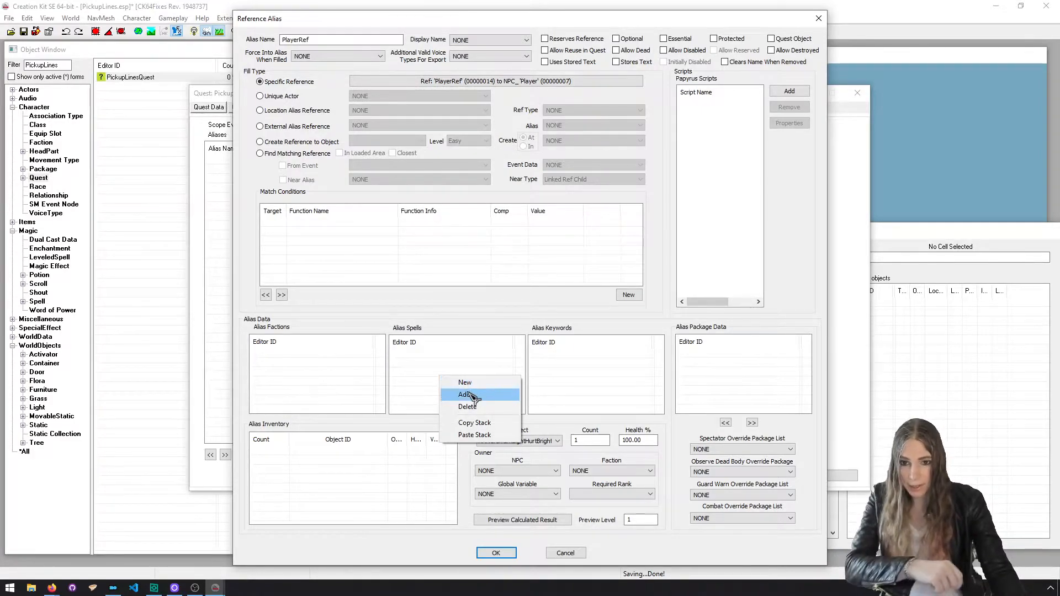
click(469, 394)
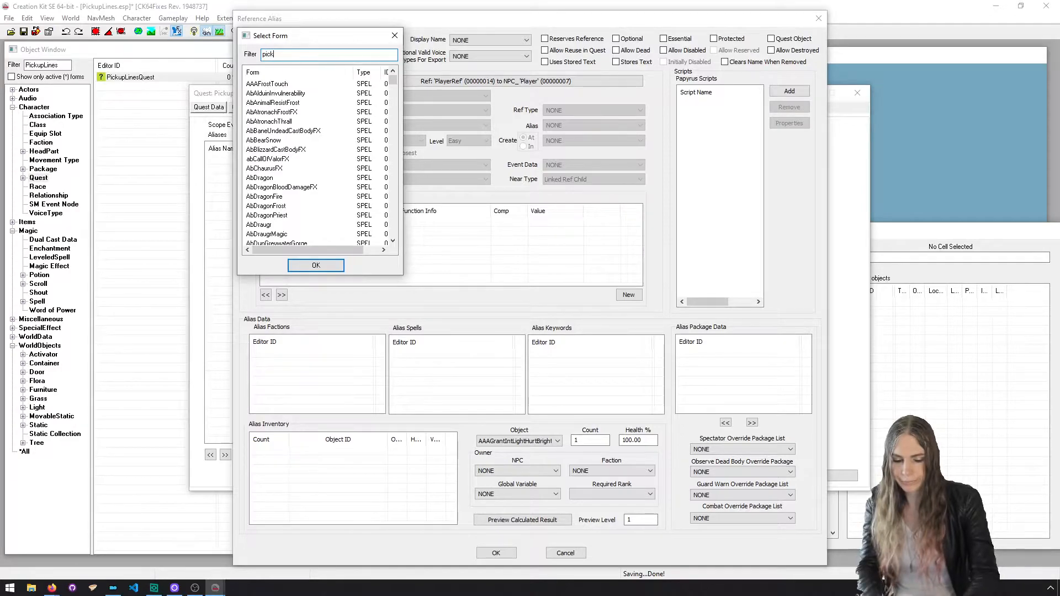
text(up)
click(286, 84)
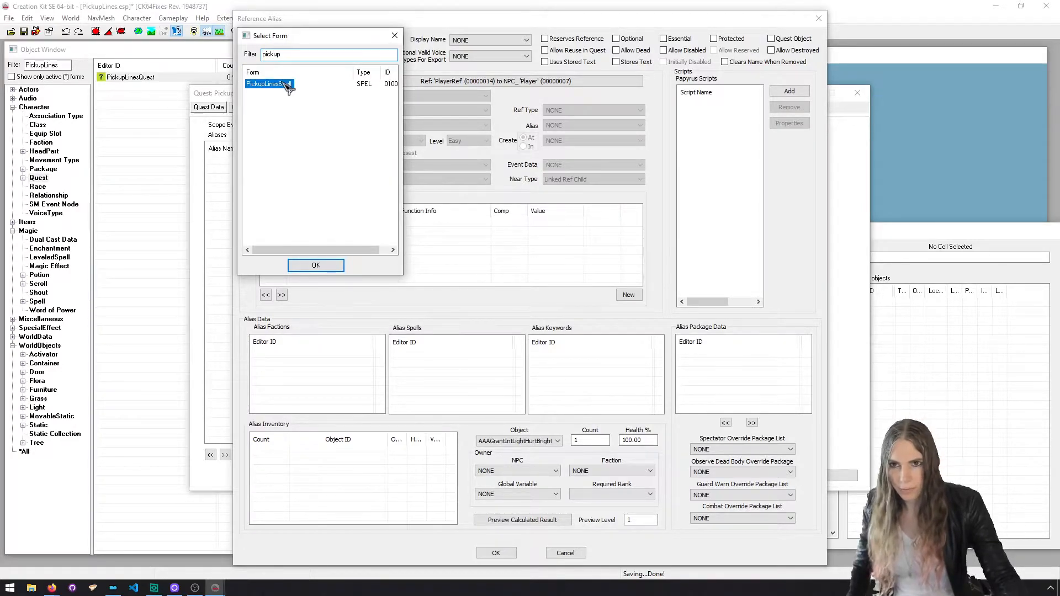
click(326, 267)
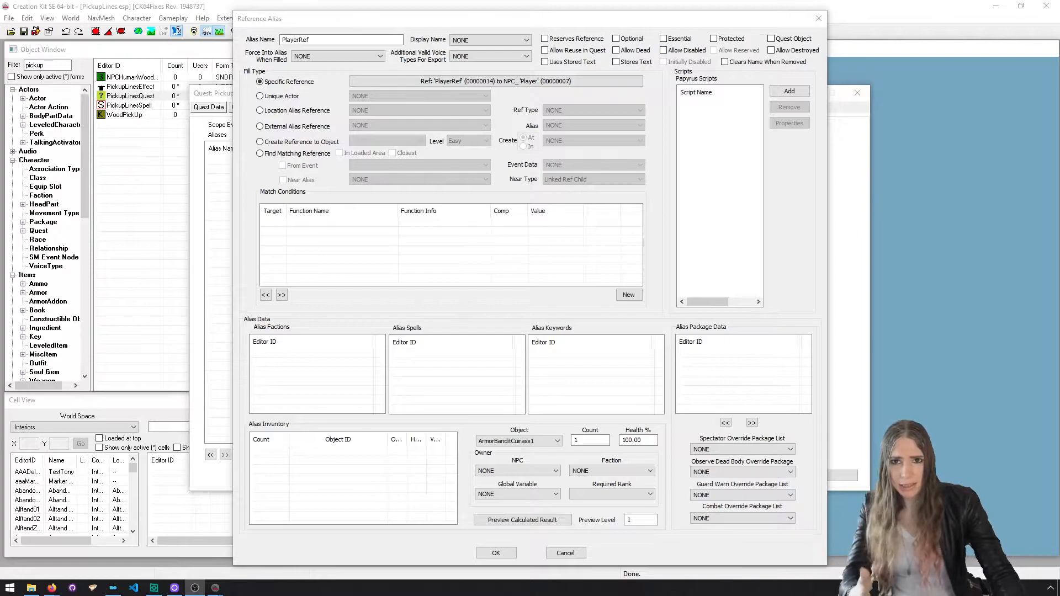
- Add PickupLinesSpell to the PlayerRef alias spells, filtering the forms by "pick"
right_click(439, 401)
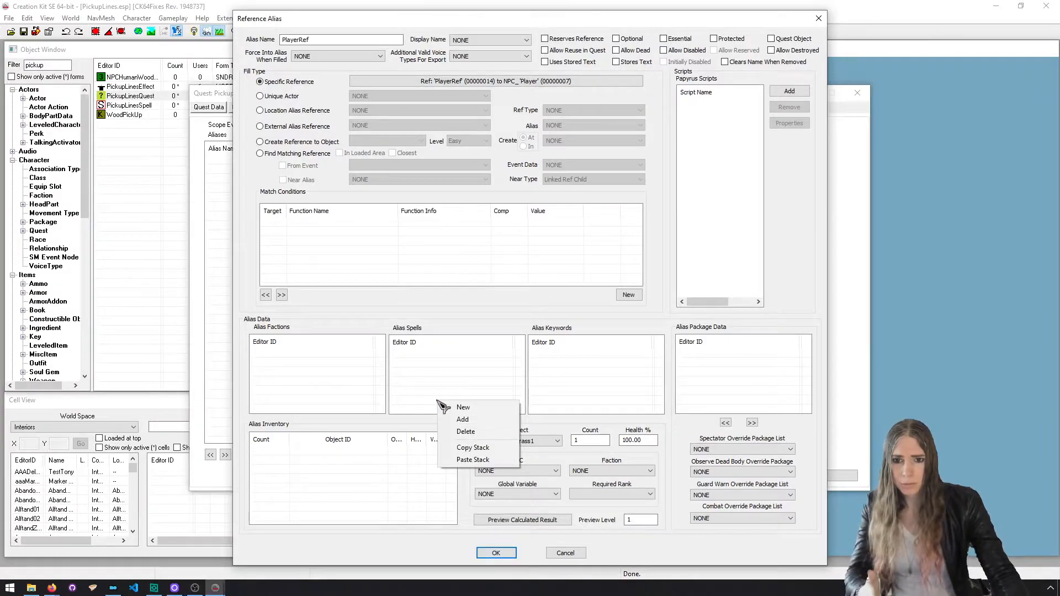
click(465, 420)
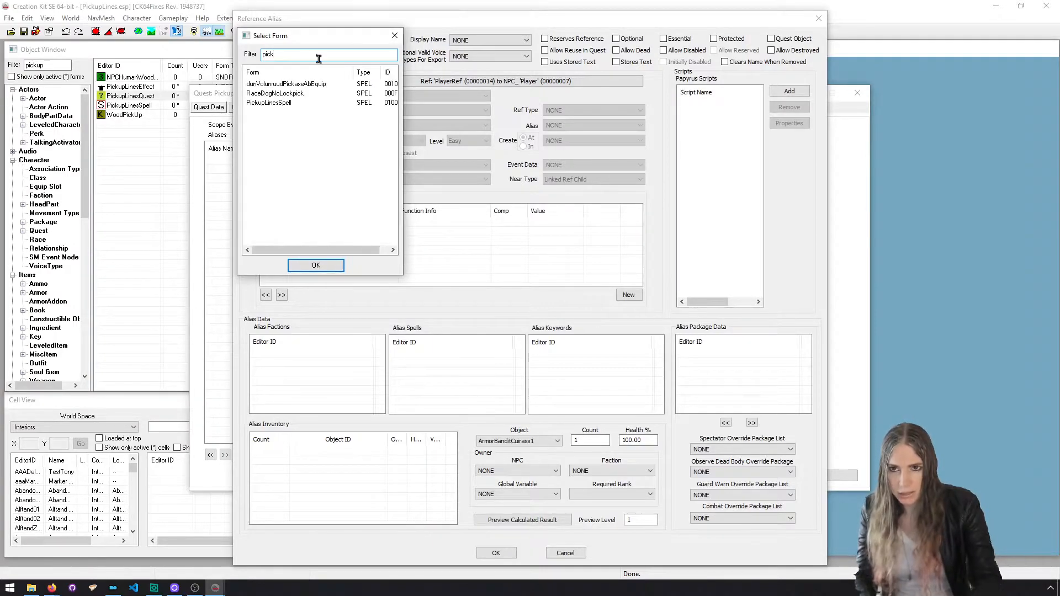
click(291, 103)
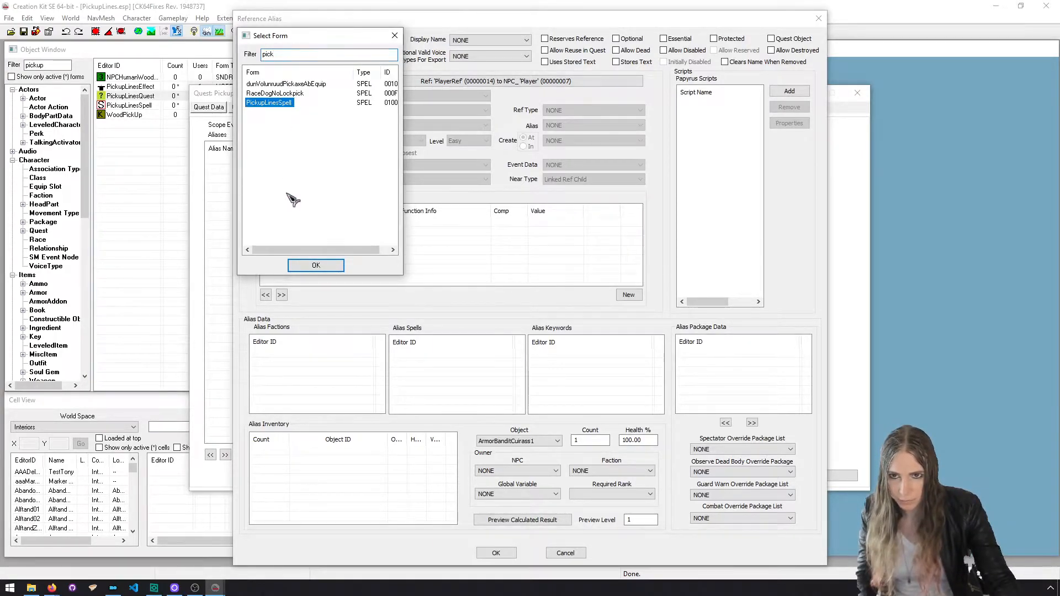
click(335, 114)
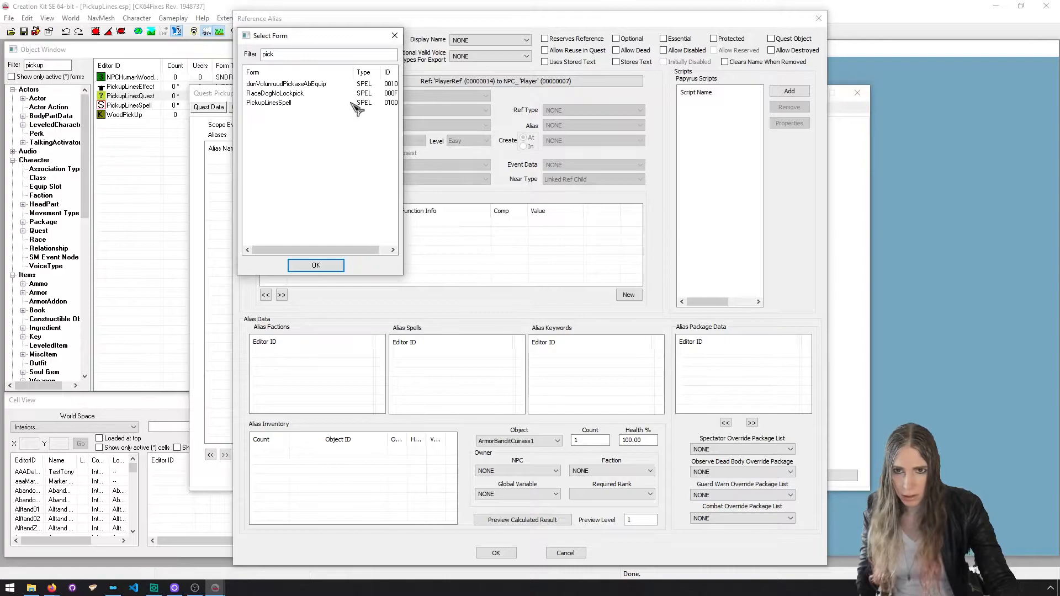
click(279, 104)
click(320, 265)
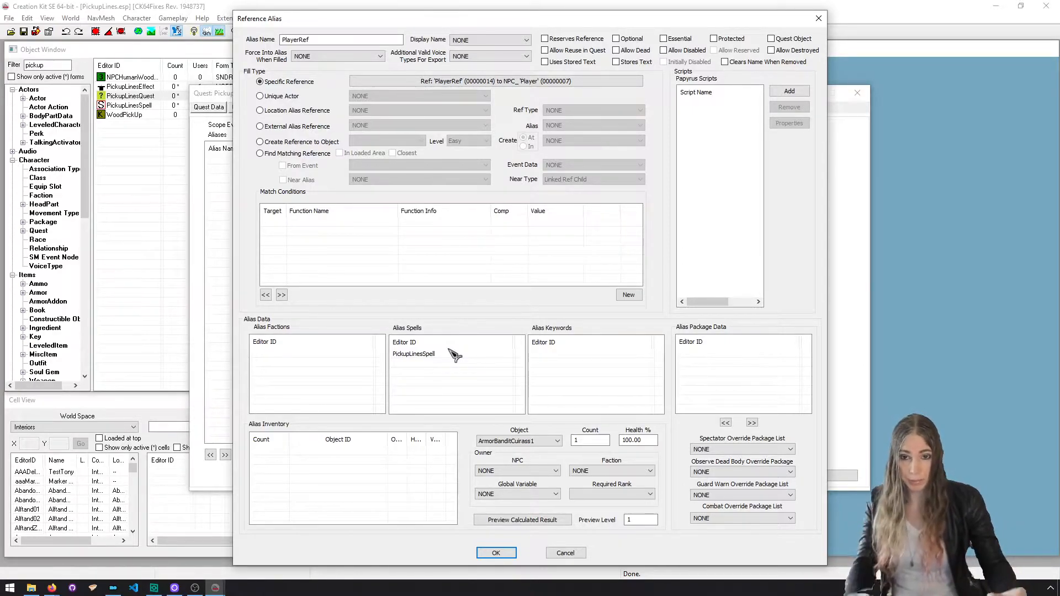
- Add a new alias inventory entry with DremoraDaedricHelmet as its object and confirm the reference alias
right_click(370, 482)
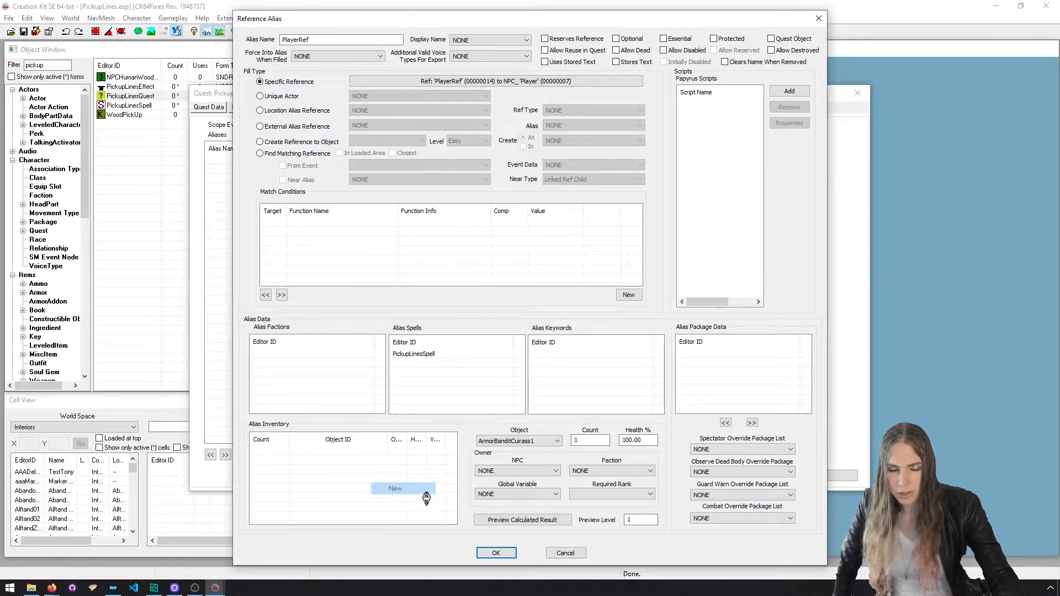
click(419, 490)
click(629, 425)
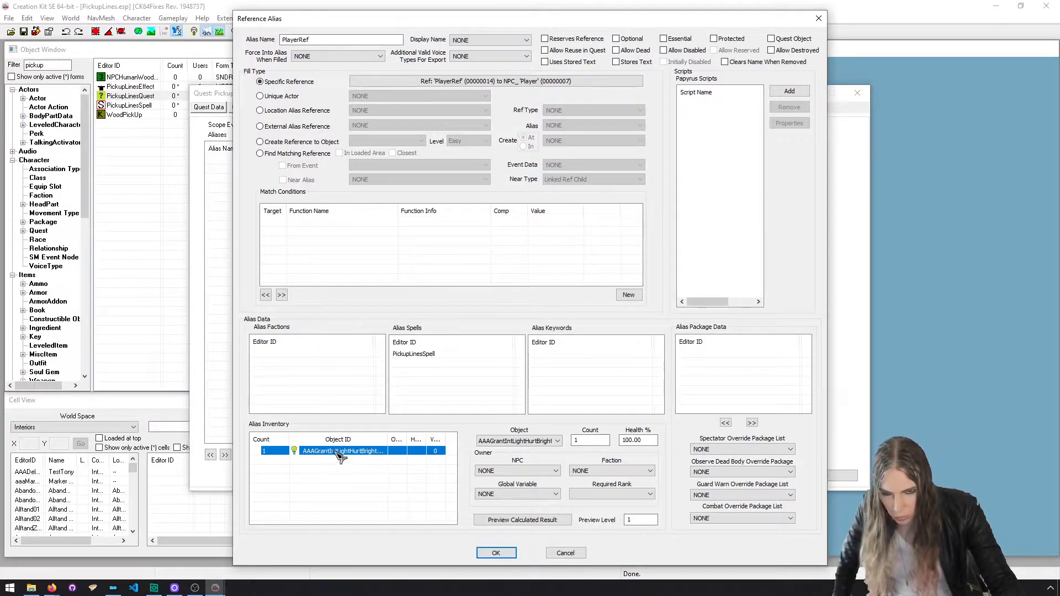
click(537, 440)
drag(663, 236, 672, 347)
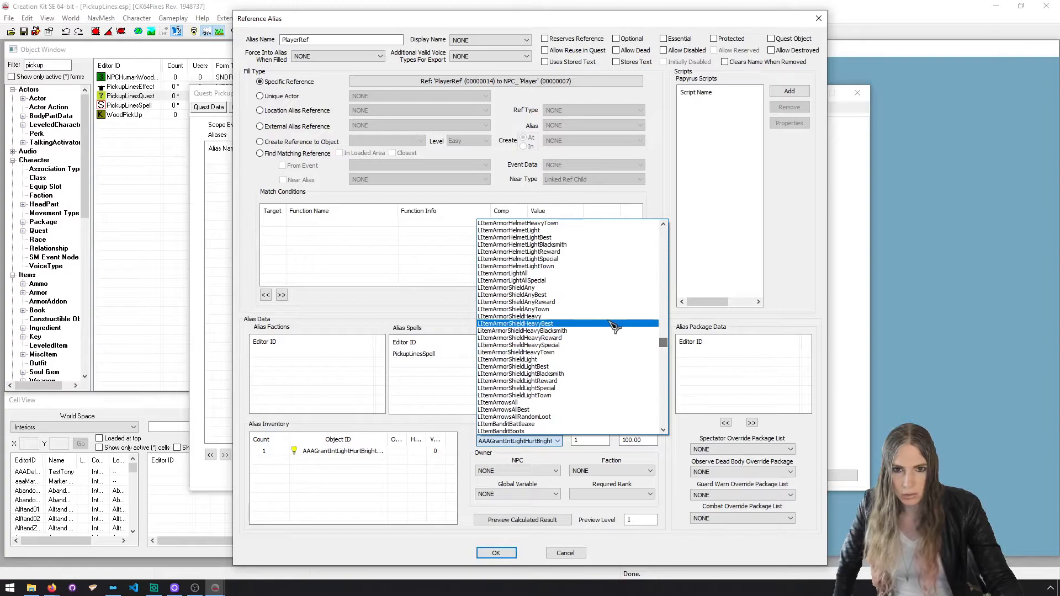
click(615, 325)
click(499, 440)
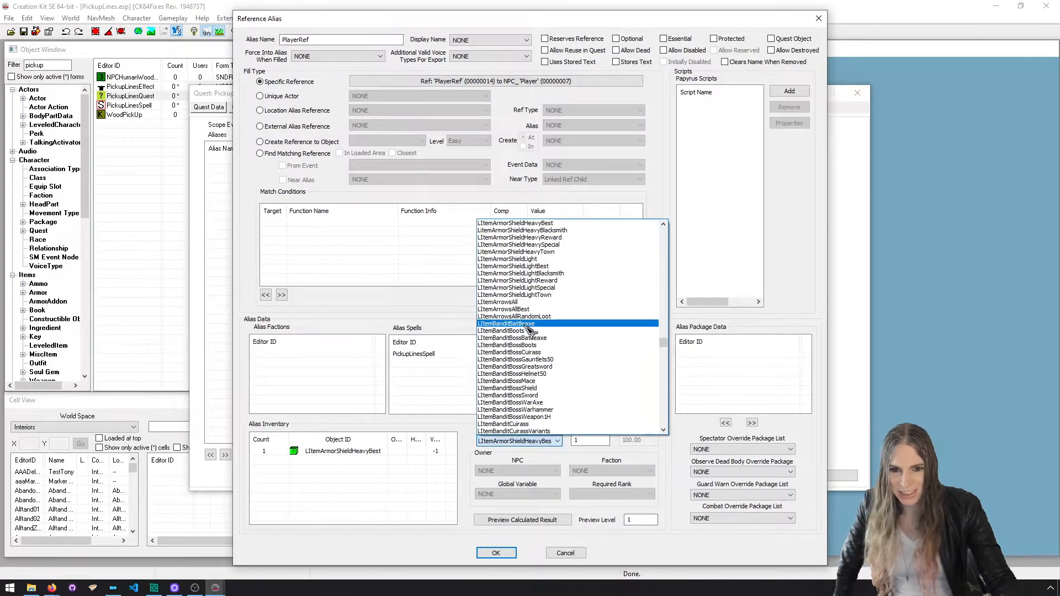
text(drem)
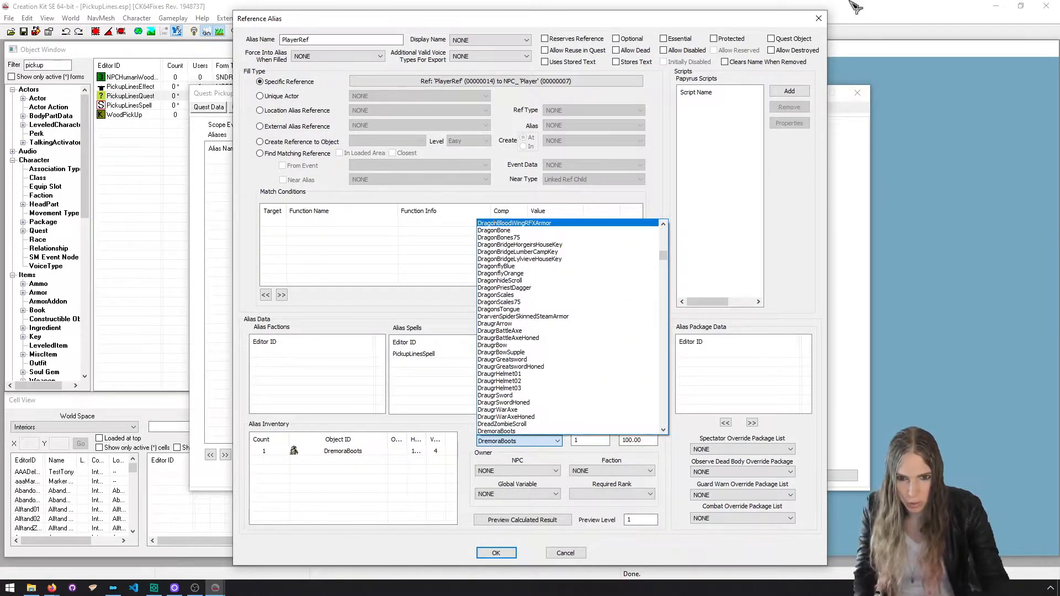
scroll(610, 409, down, 2)
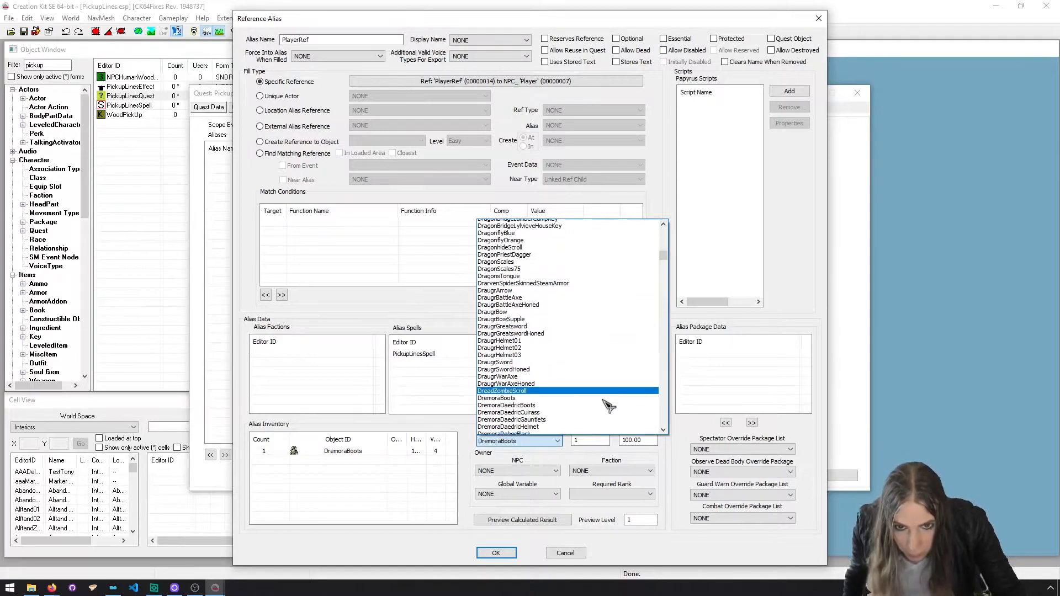
click(613, 417)
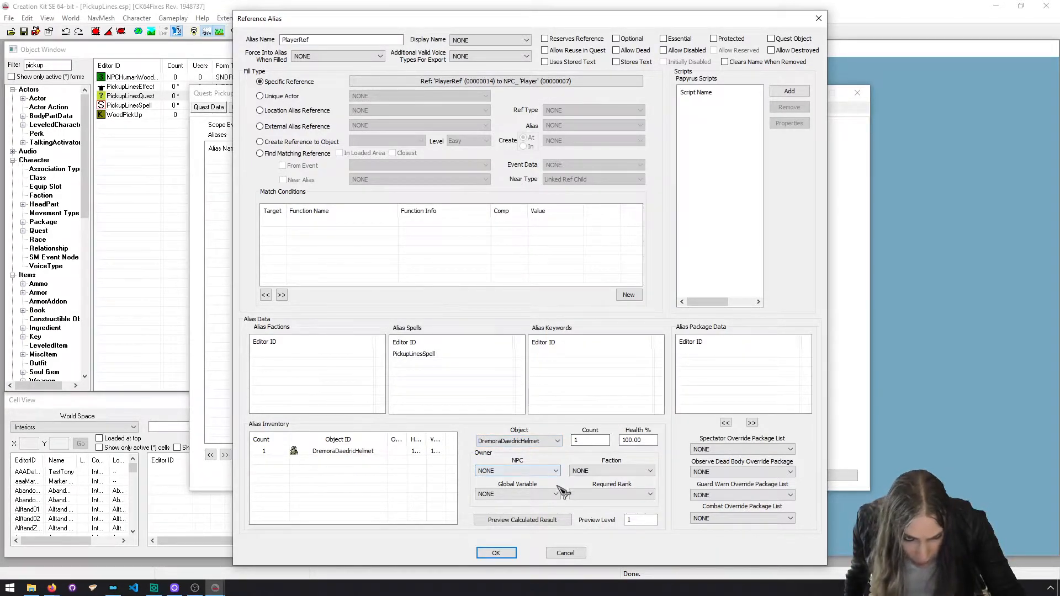
click(506, 554)
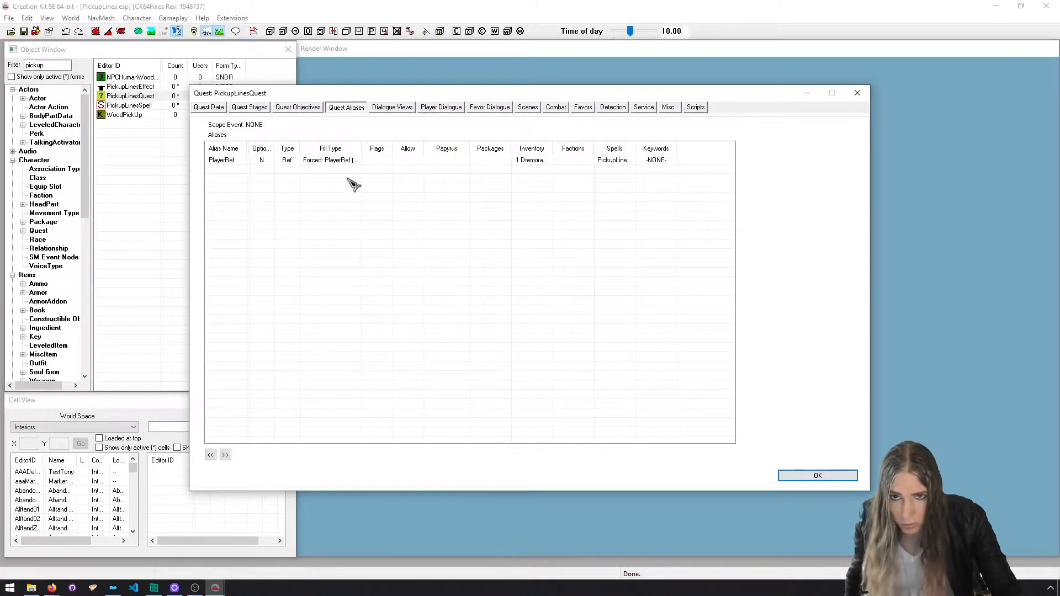
- Review the PlayerRef alias's spell and inventory, accept the quest and save the plugin
double_click(349, 161)
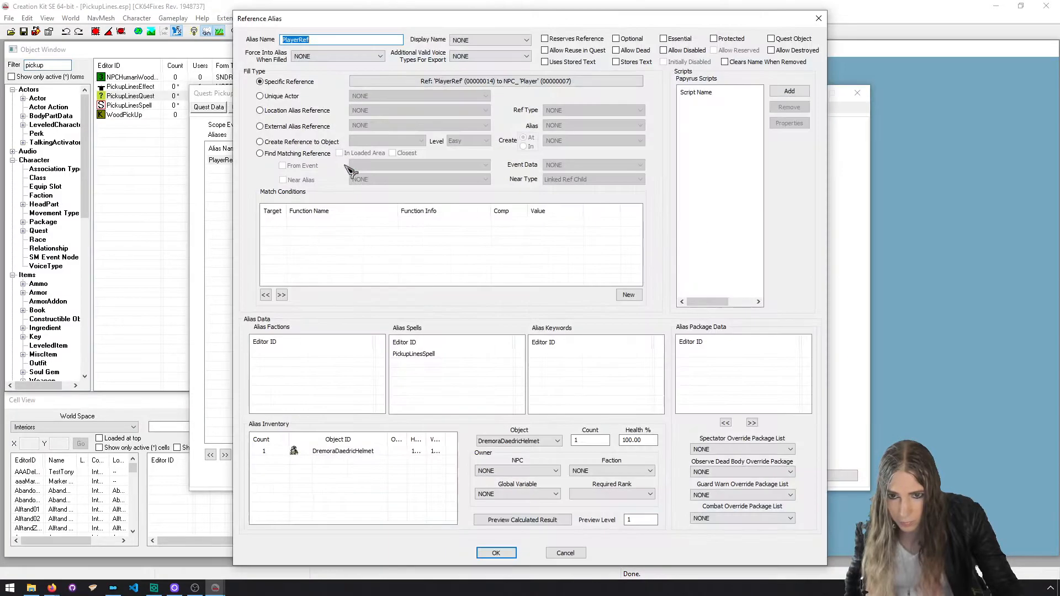
click(436, 354)
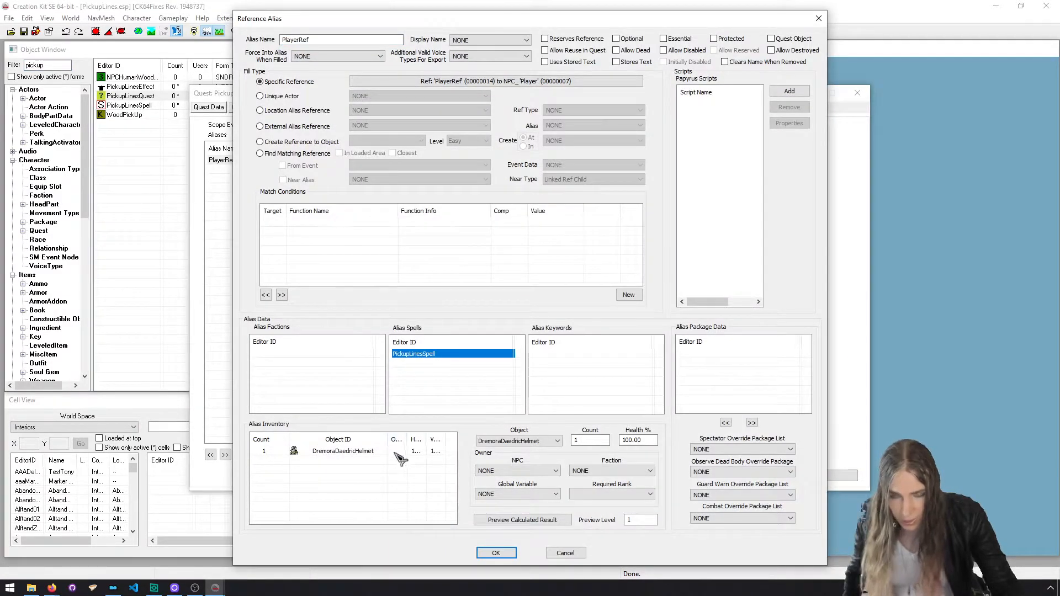
click(496, 553)
click(806, 477)
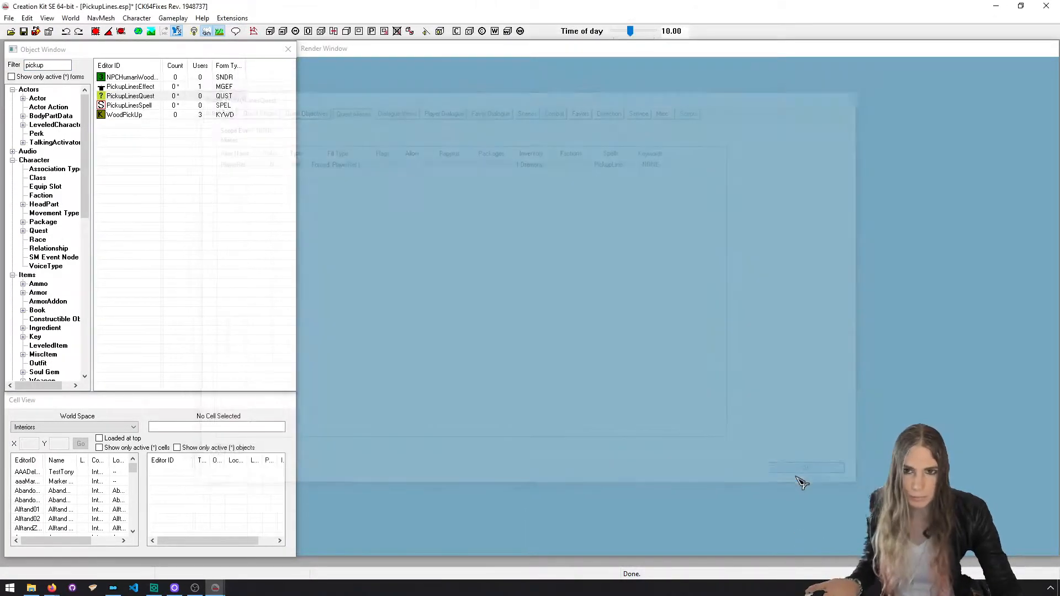
click(25, 32)
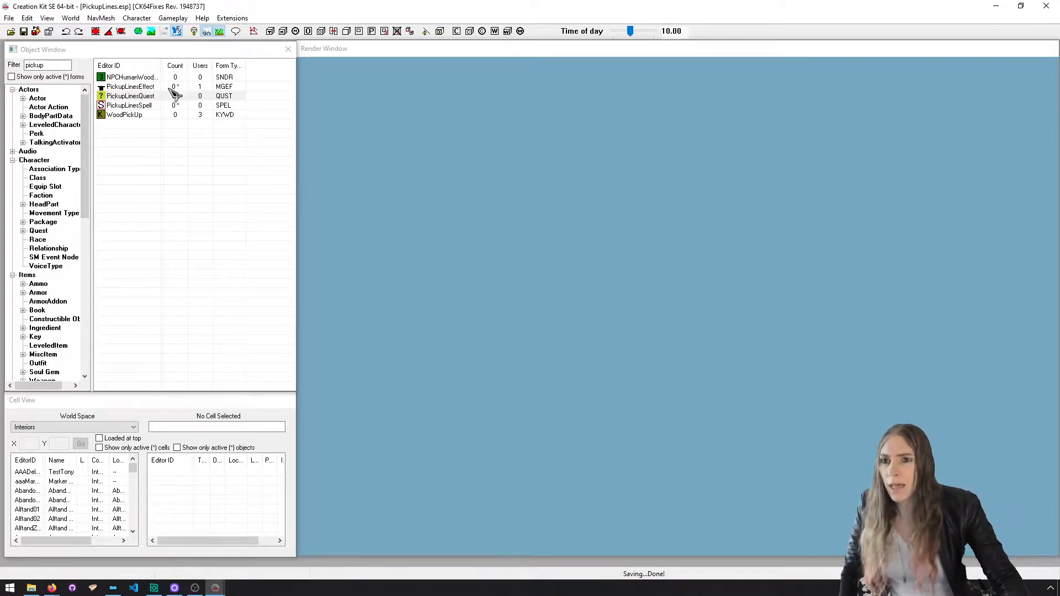
- Open the effect item of PickupLinesSpell and review its effect selection, keeping PickupLinesEffect
double_click(161, 105)
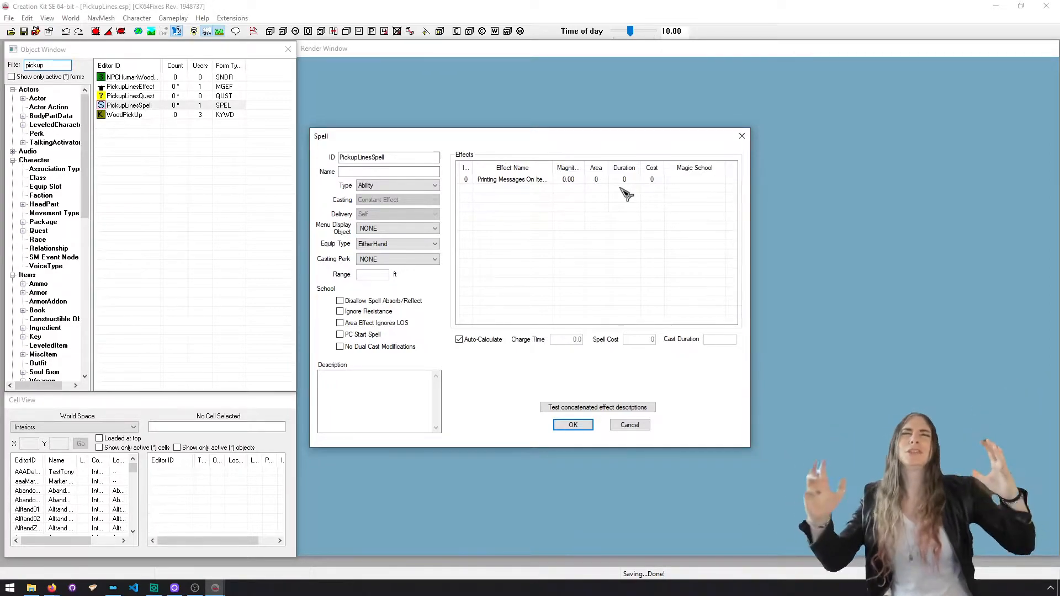
click(526, 181)
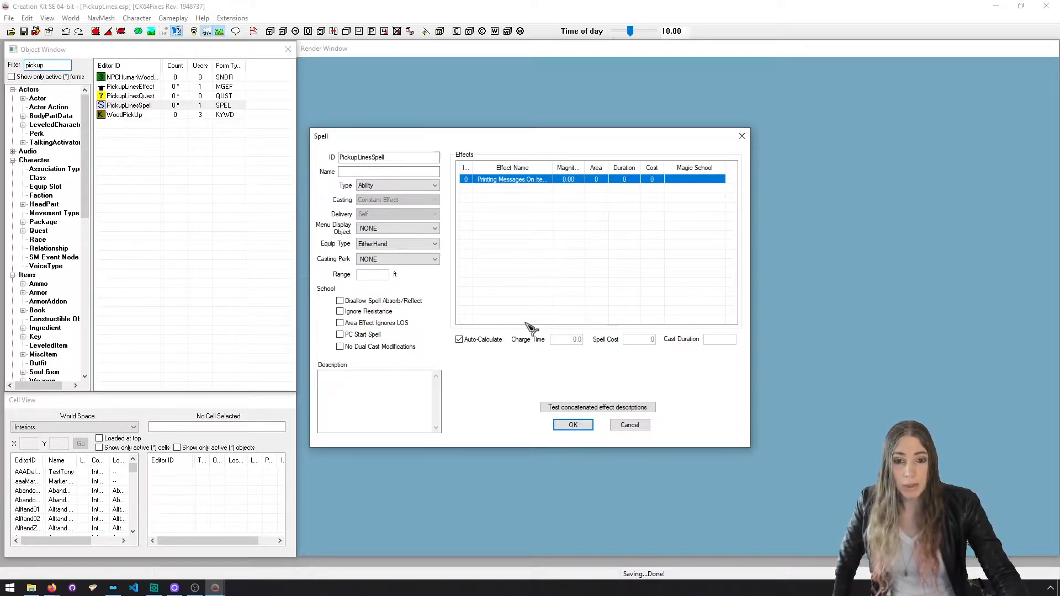
double_click(529, 187)
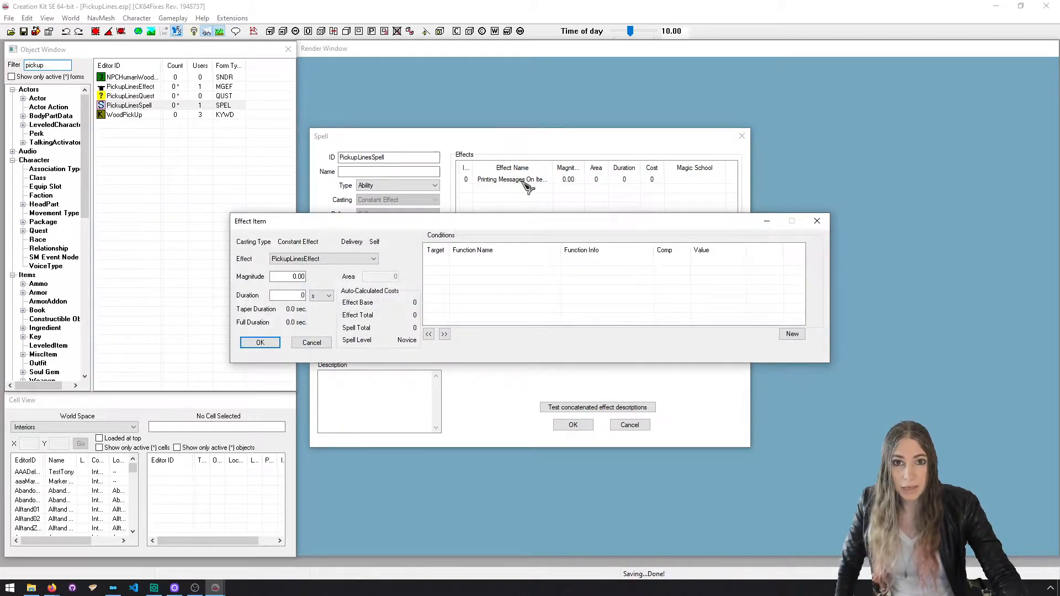
click(342, 259)
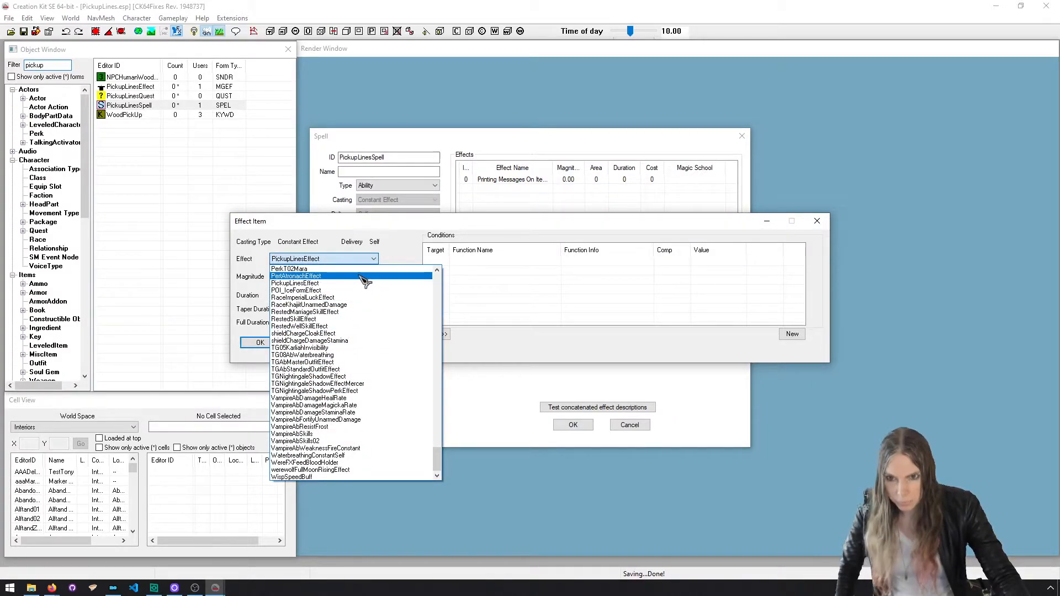
click(362, 283)
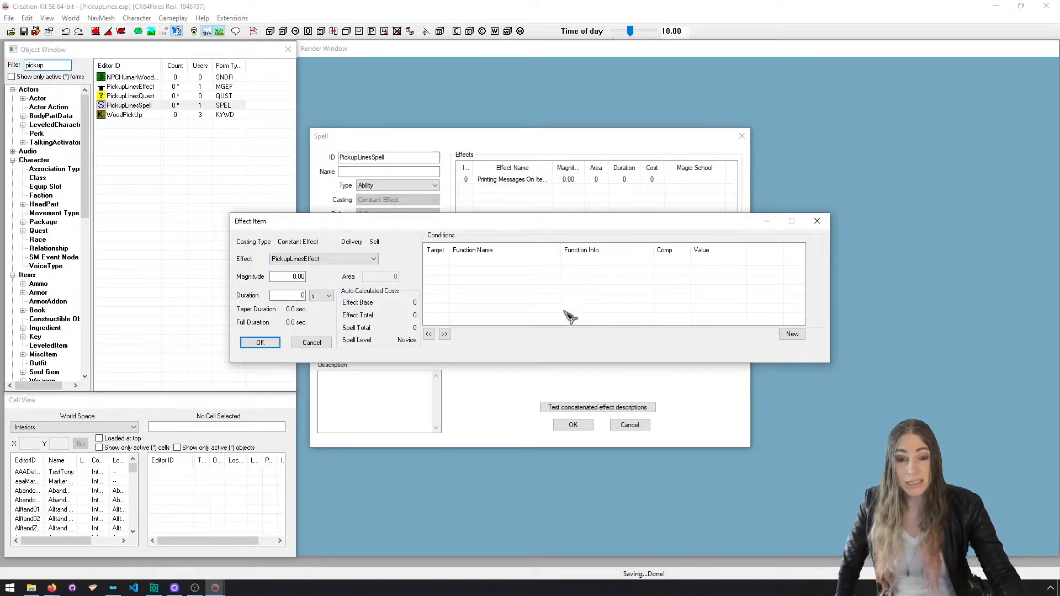
- Try an IsSneaking condition equal to 1 on the spell's effect item, and close the spell without keeping the changes
right_click(576, 289)
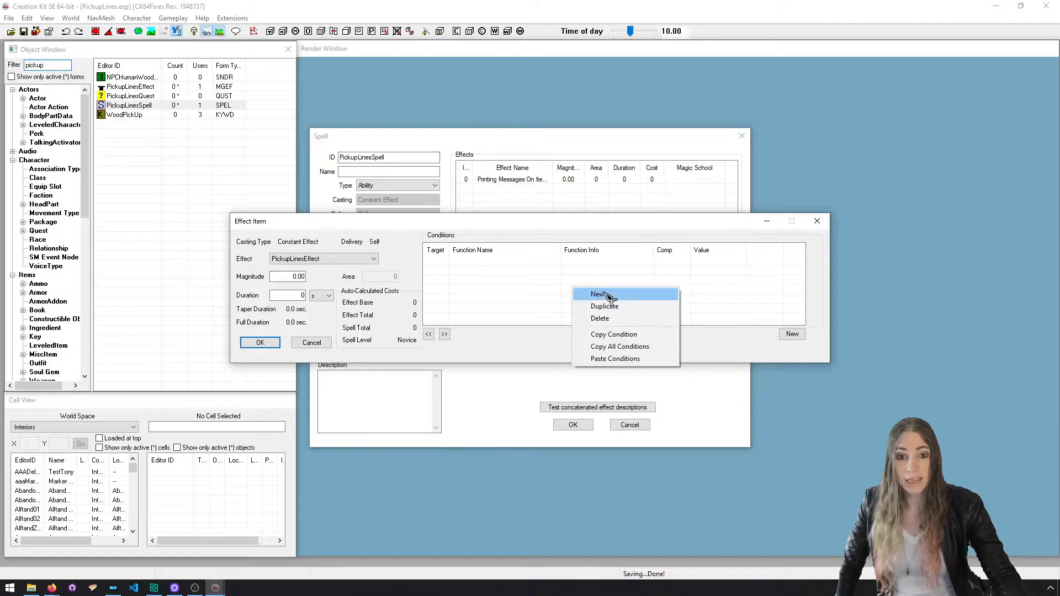
click(598, 294)
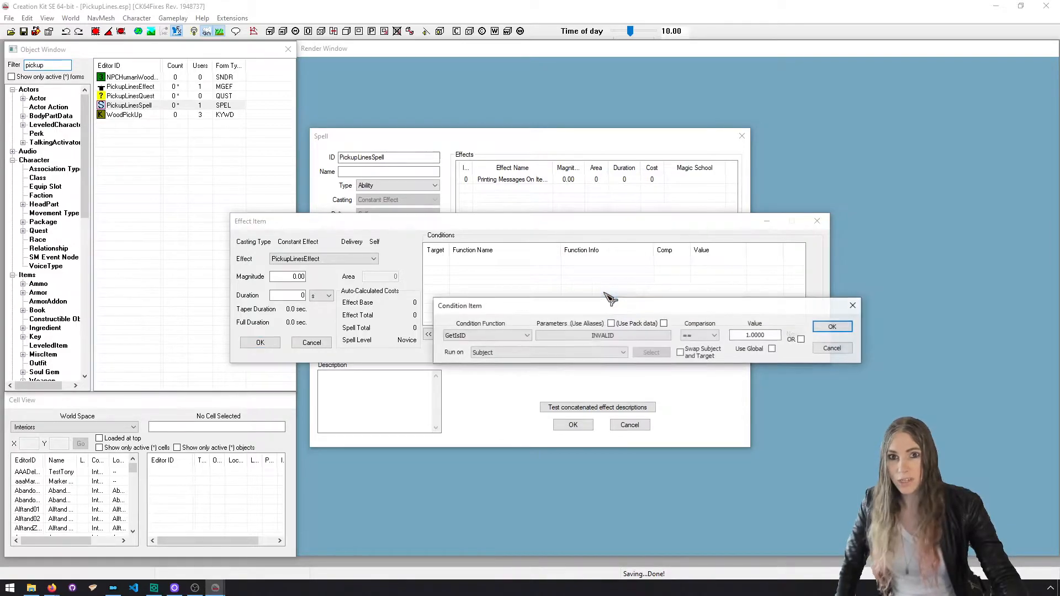
click(523, 335)
text(IsSneaking)
click(523, 335)
click(523, 335)
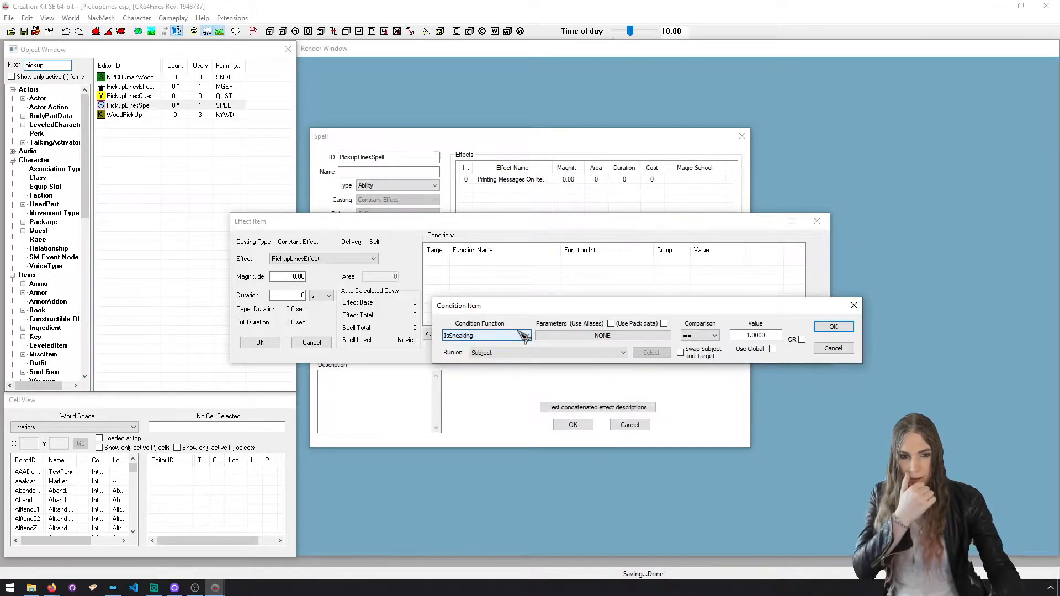
click(837, 328)
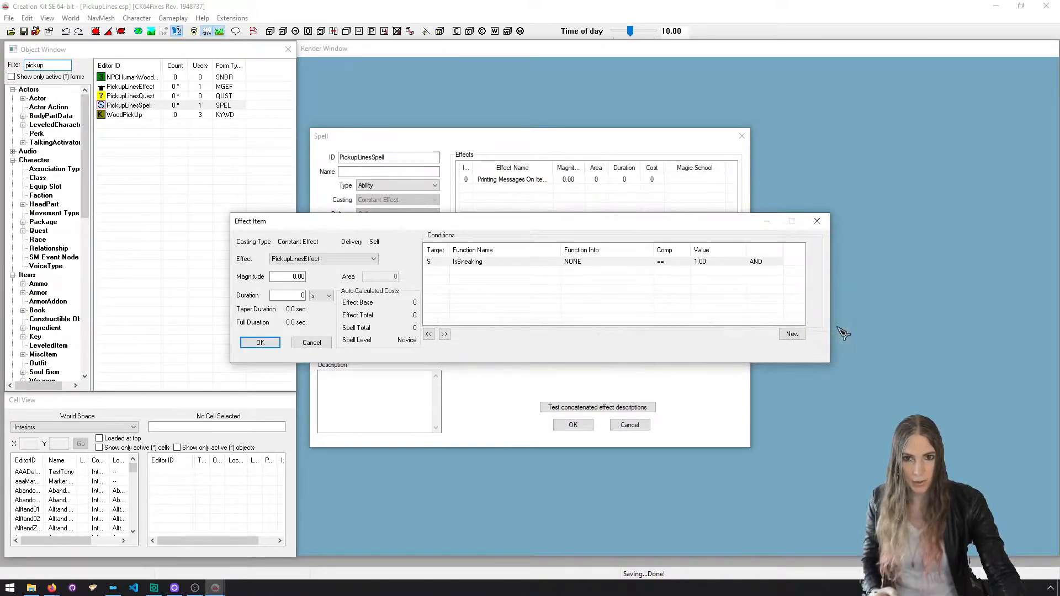
click(612, 262)
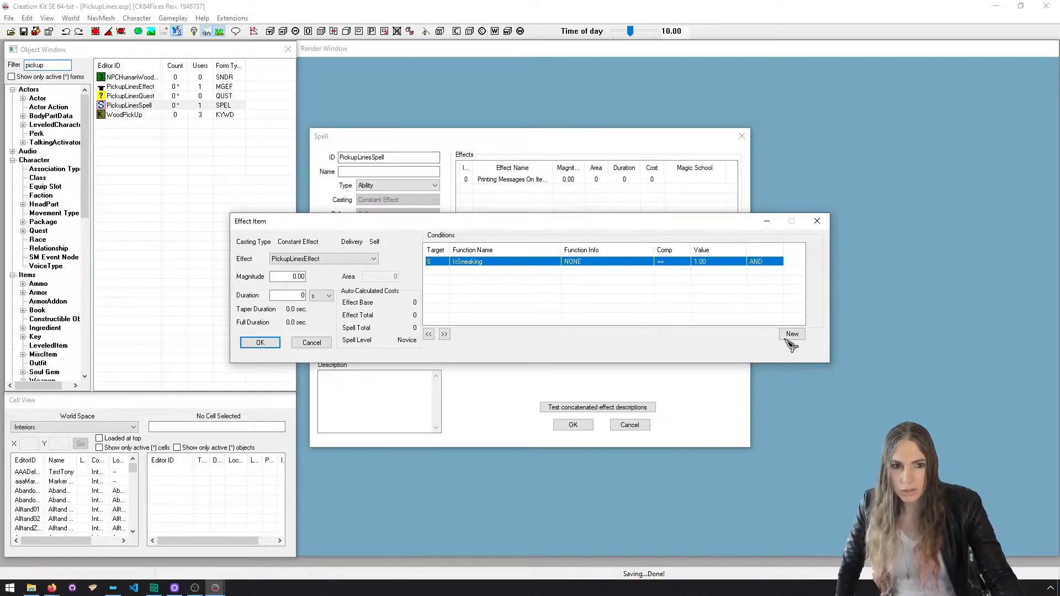
click(269, 344)
click(629, 425)
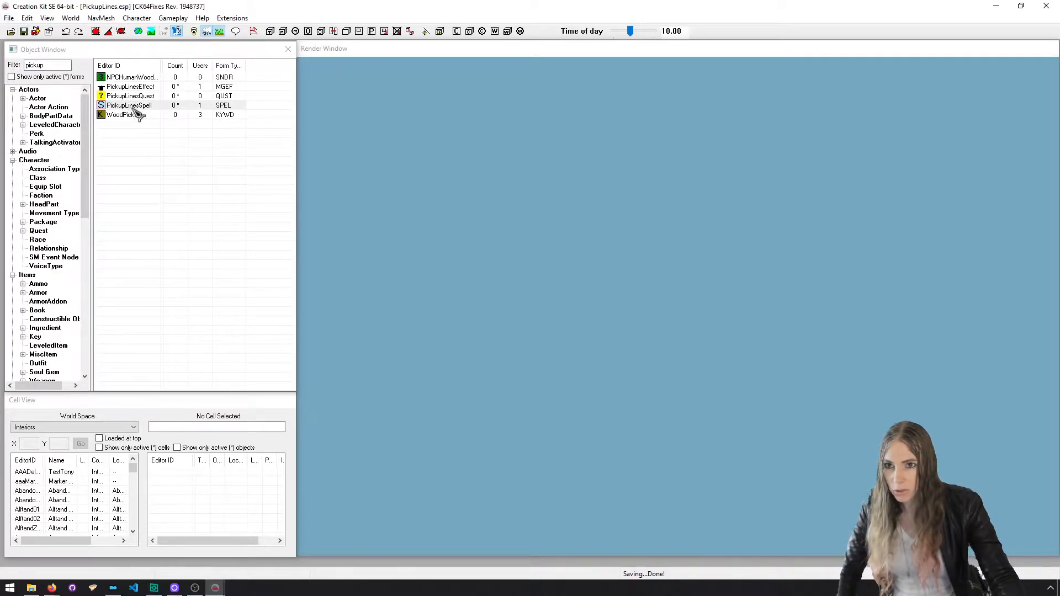
- Open the source of PickupLinesEffectScript from the PickupLinesEffect magic effect
double_click(152, 86)
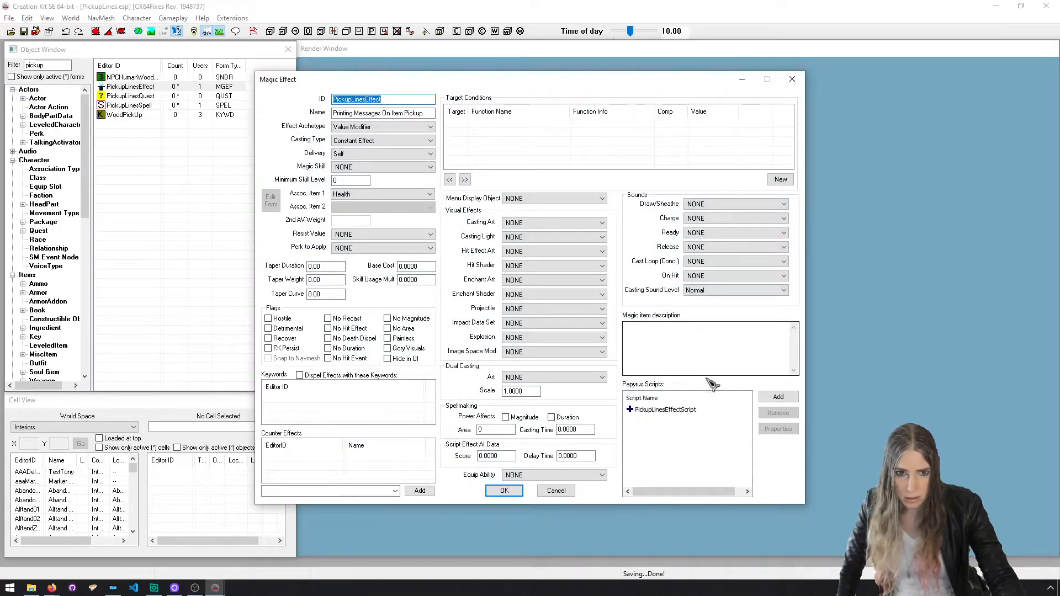
right_click(691, 409)
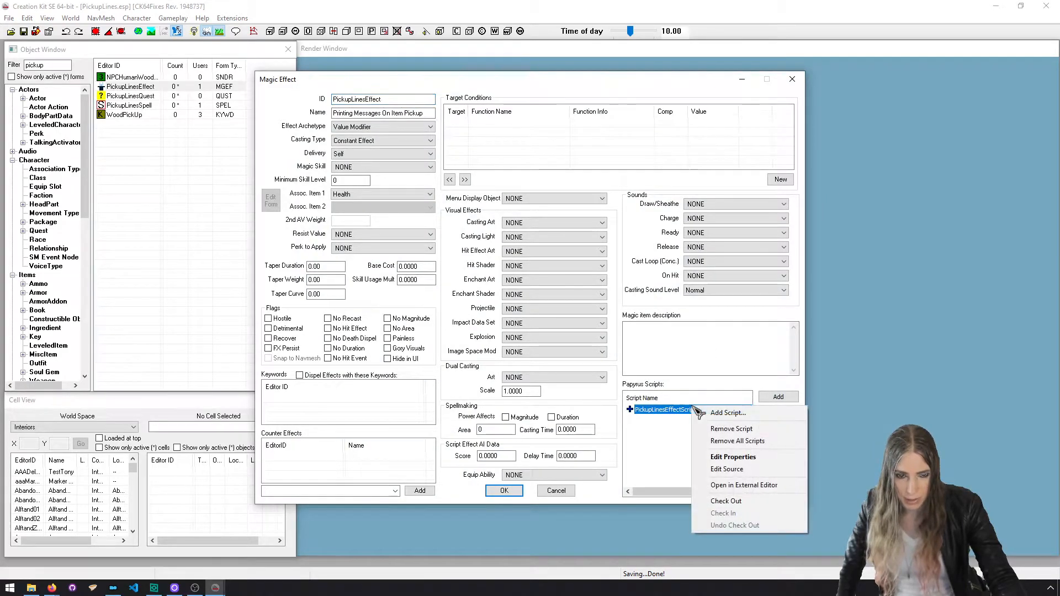
click(756, 469)
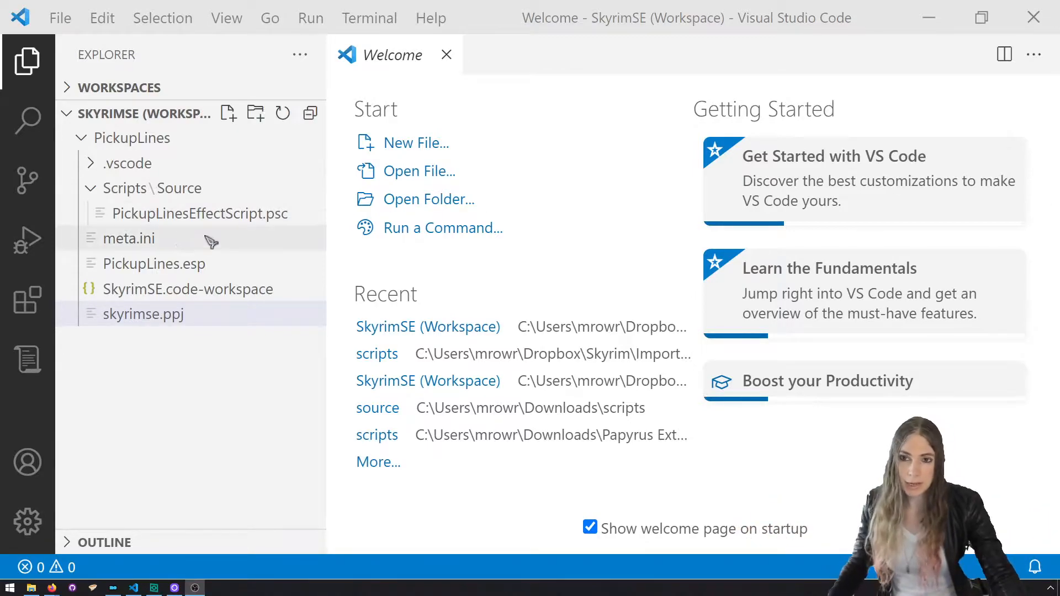
- In Visual Studio Code, close the Welcome page, open PickupLinesEffectScript.psc, hide the file explorer and enlarge the display
click(446, 55)
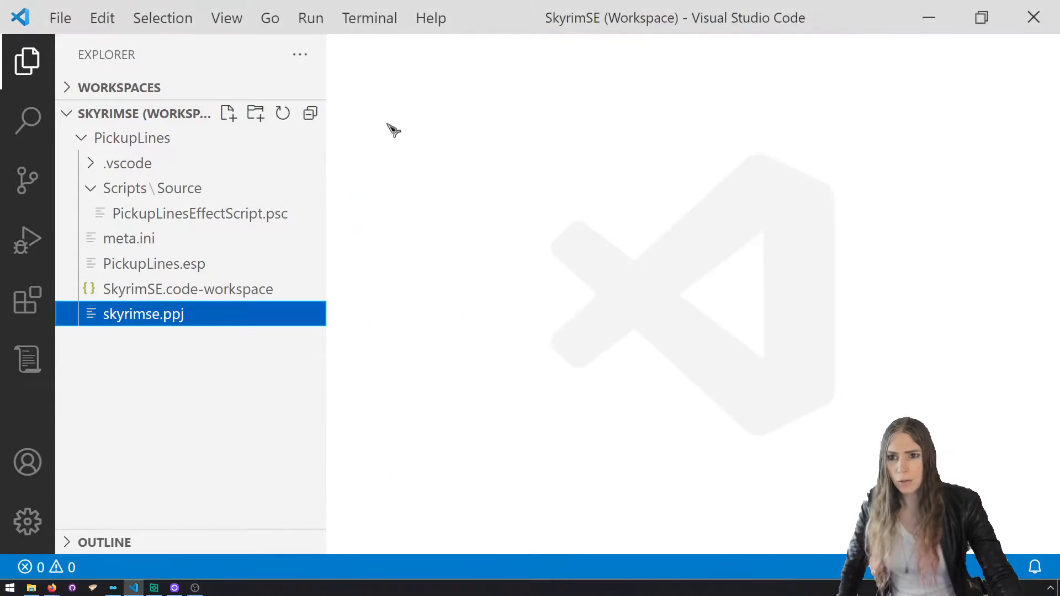
click(256, 216)
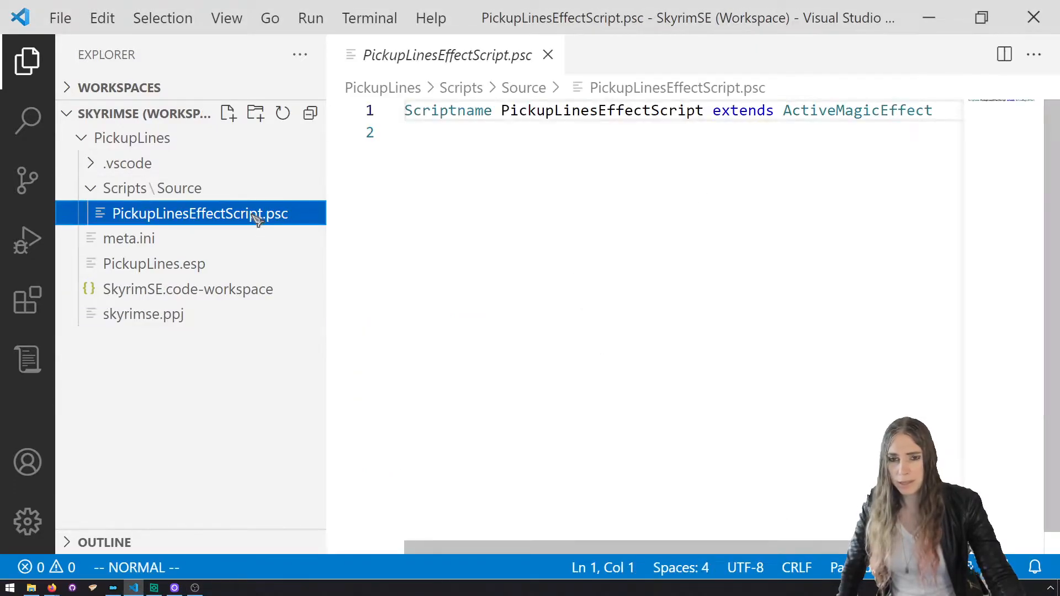
click(506, 166)
key(ctrl+b)
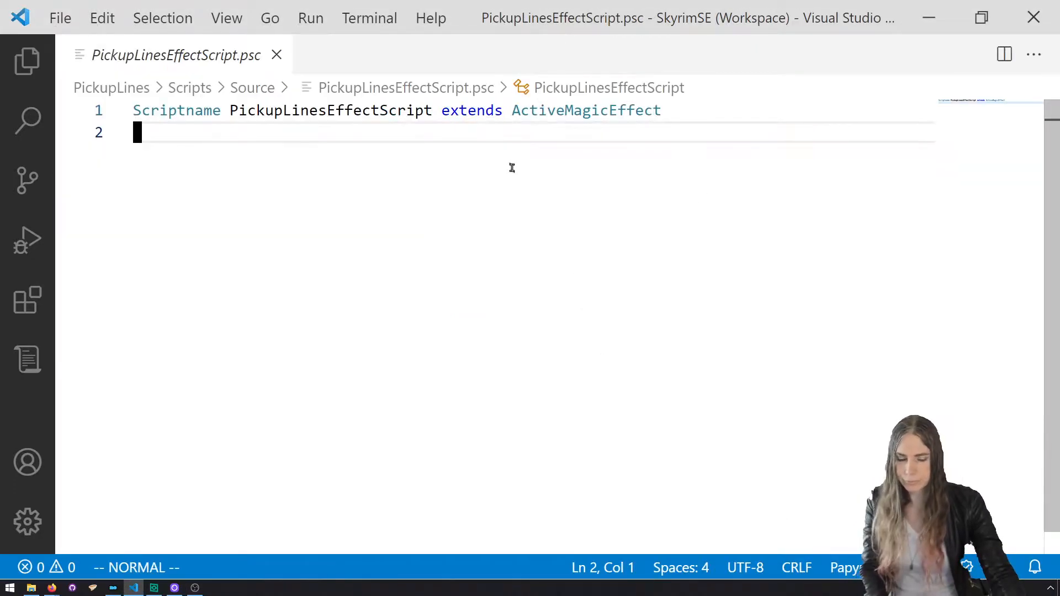
key(ctrl+equal)
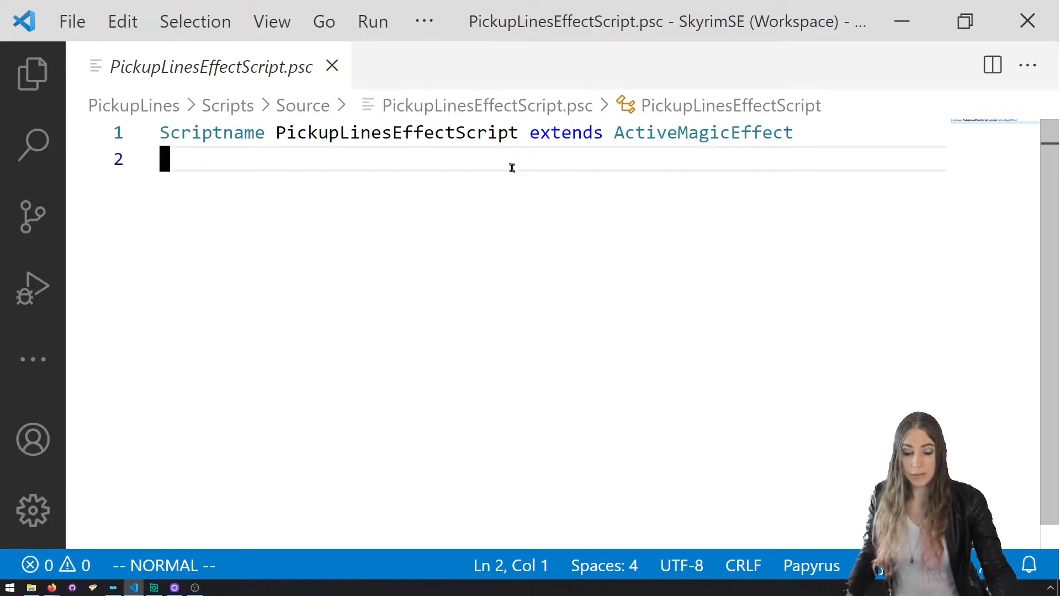
- Below the script header, declare Event OnItemAdd with parameters Form item, int count, ObjectReference itemRef and ObjectReference container
key(o)
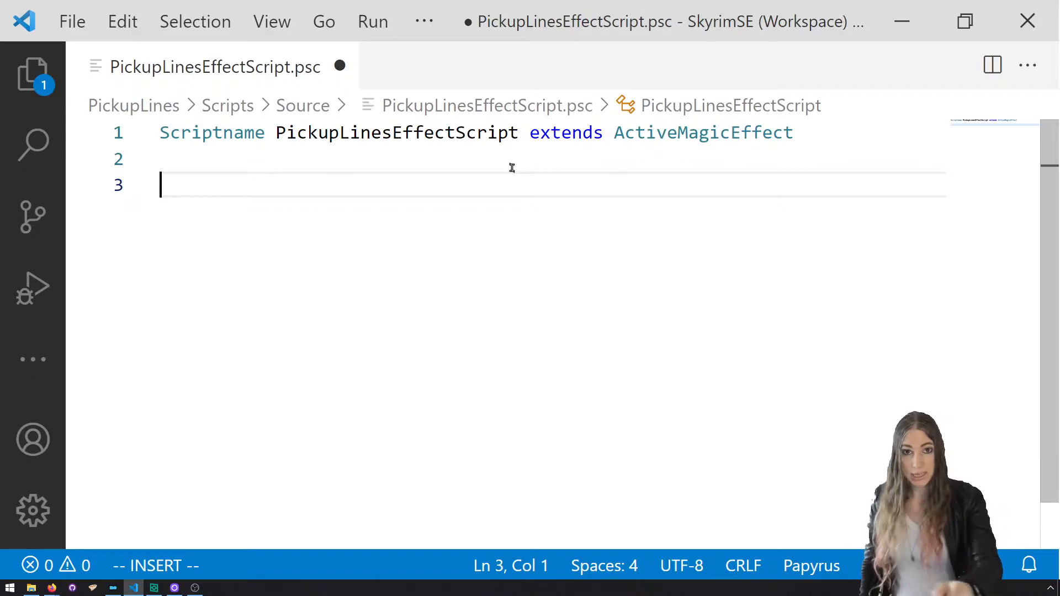
text(E)
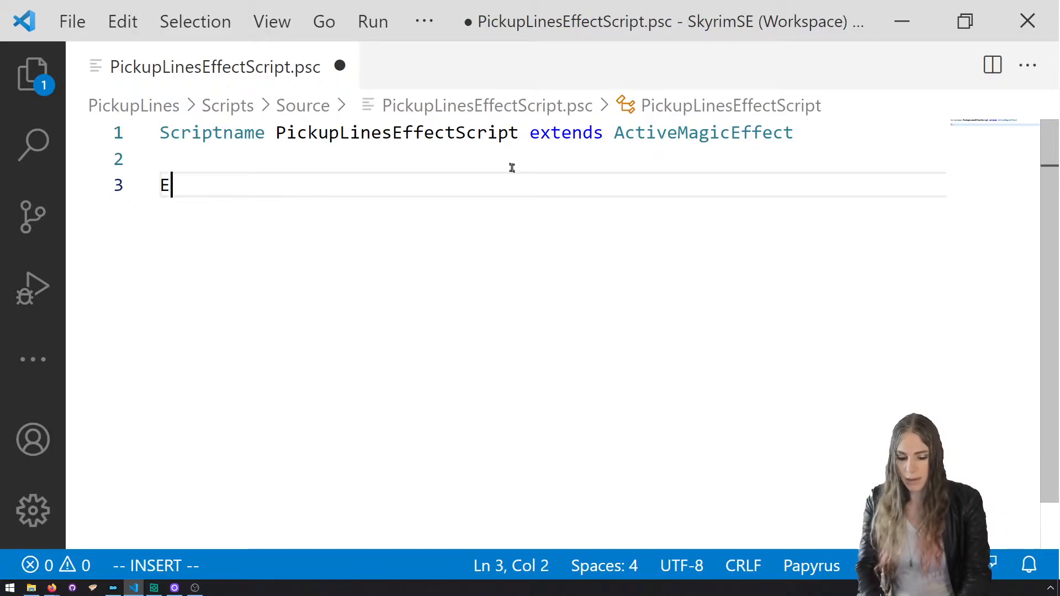
text(vent)
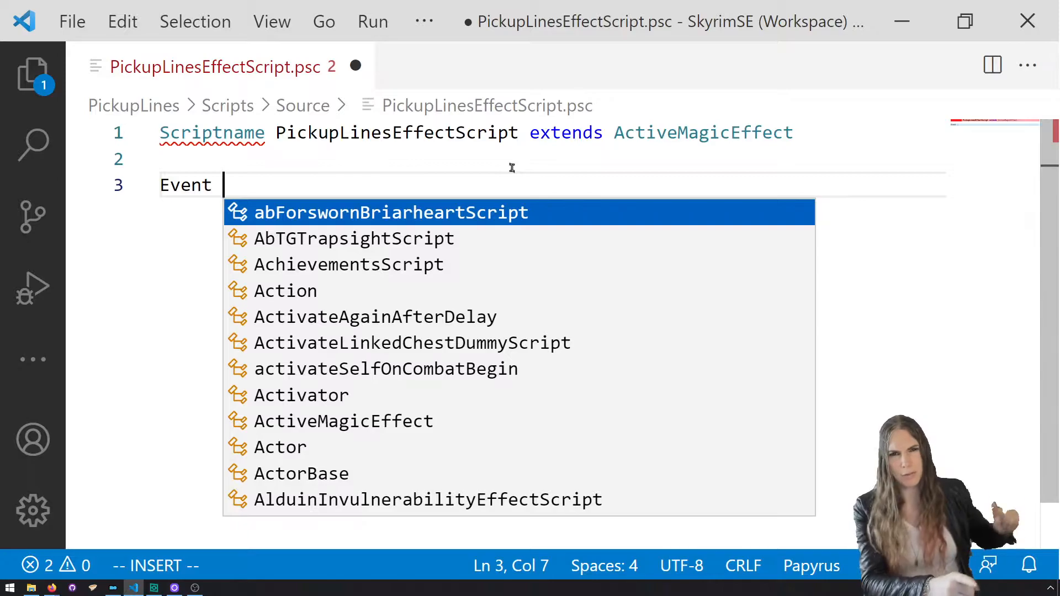
text(O)
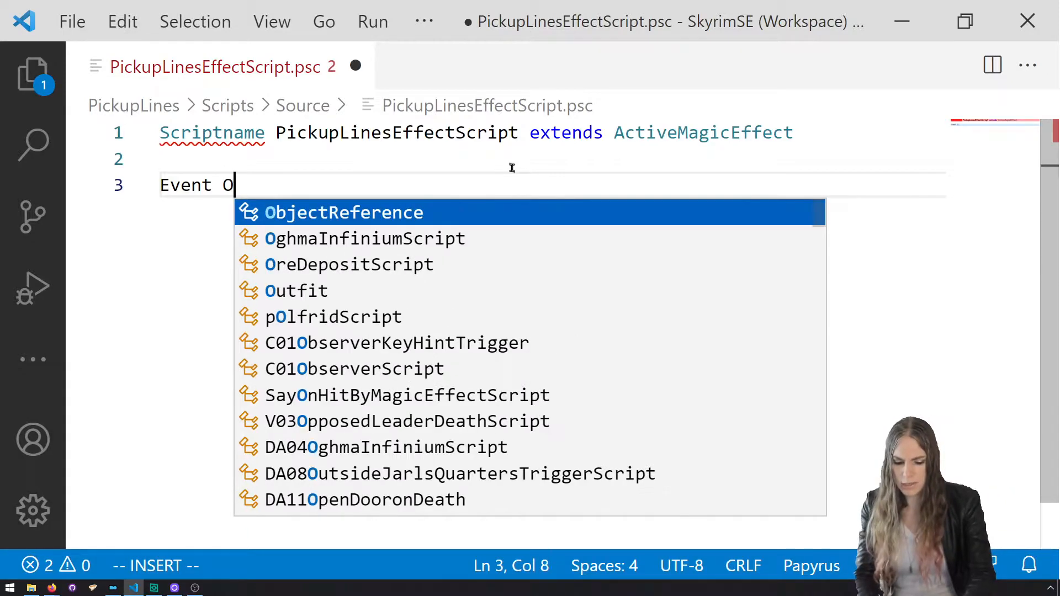
text(nItemAdd(Form )
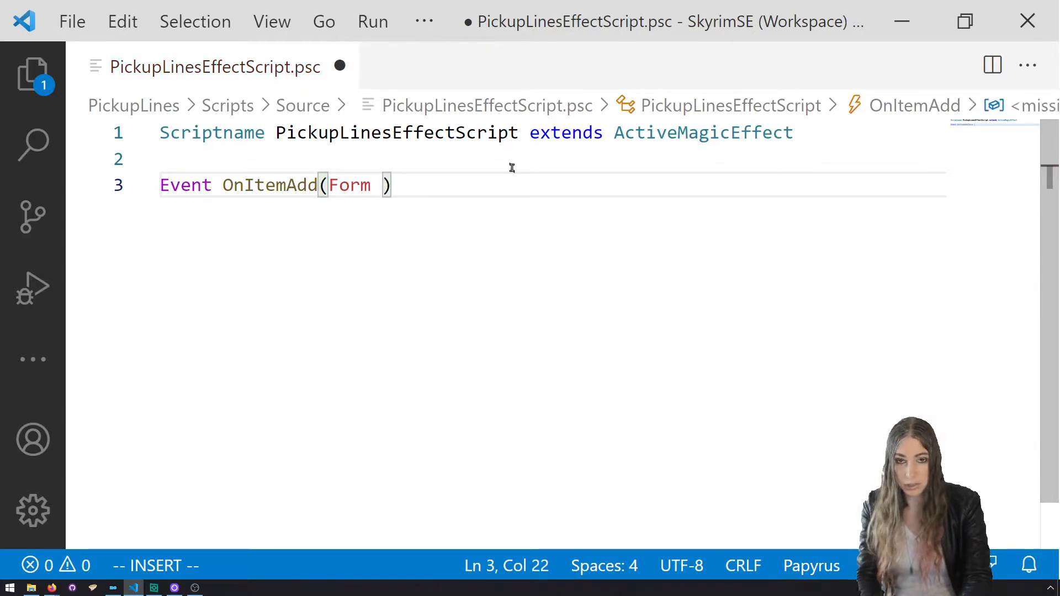
text(item, )
text(int count, )
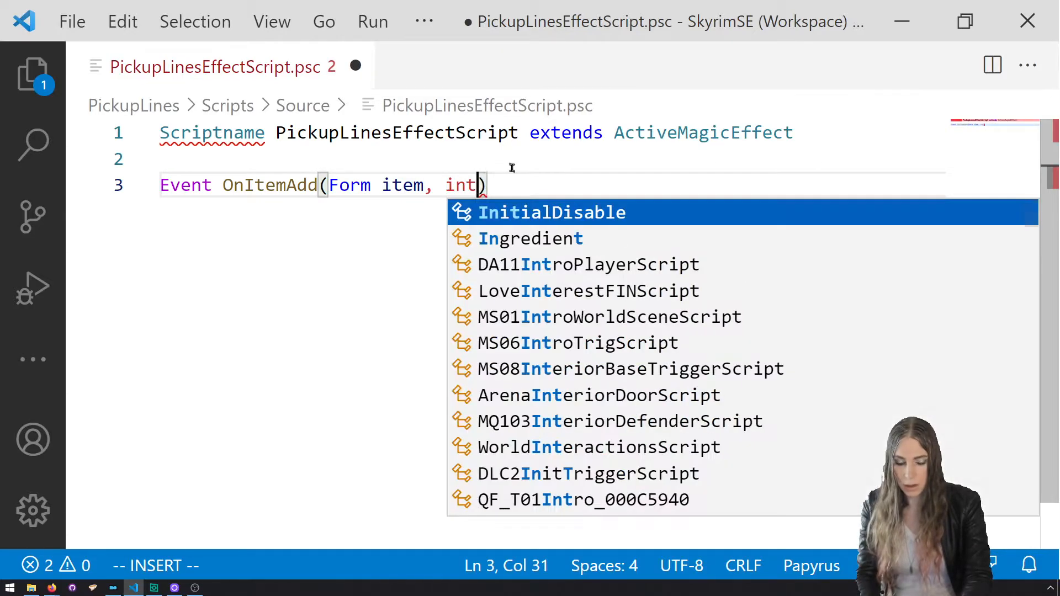
text(Object)
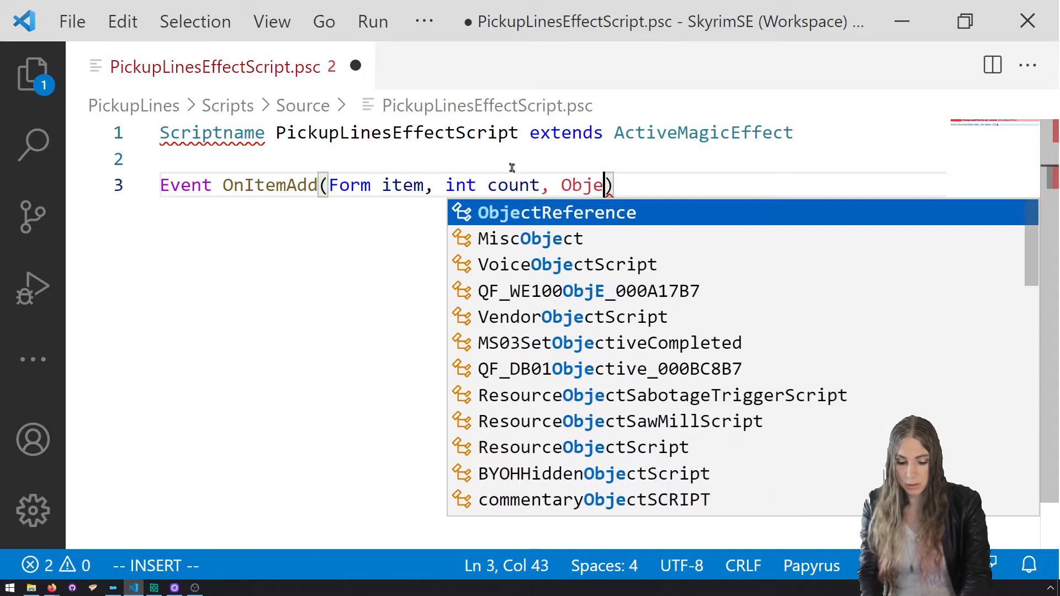
key(Tab)
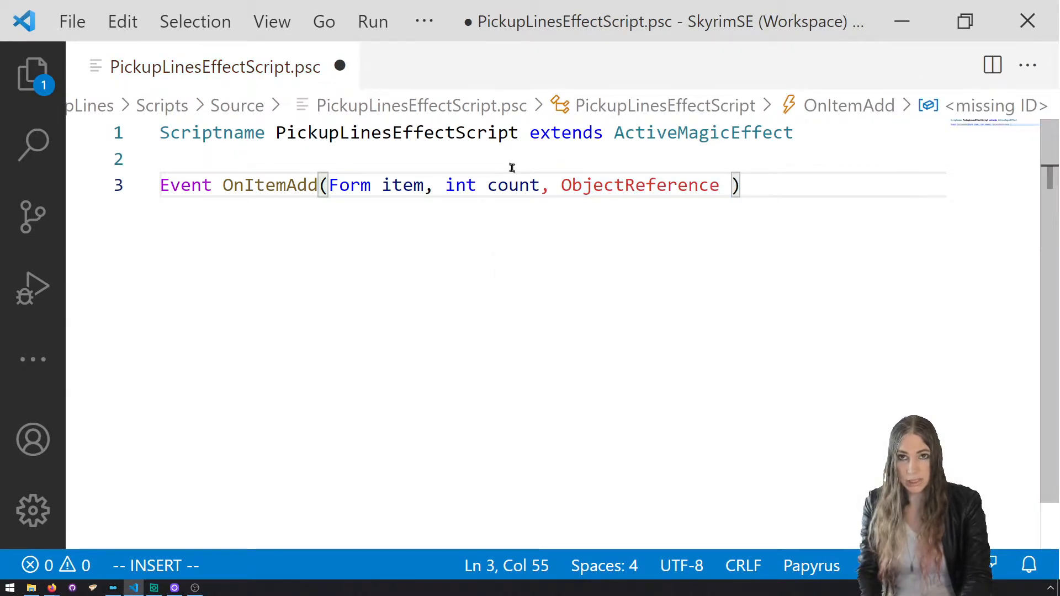
text(itemRef, Object)
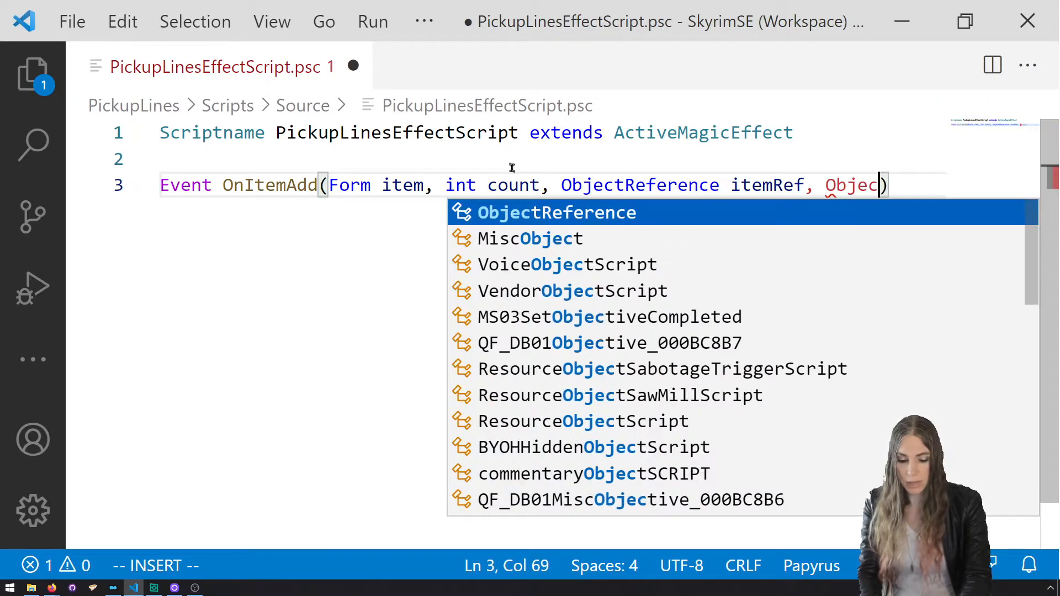
key(Tab)
text(container))
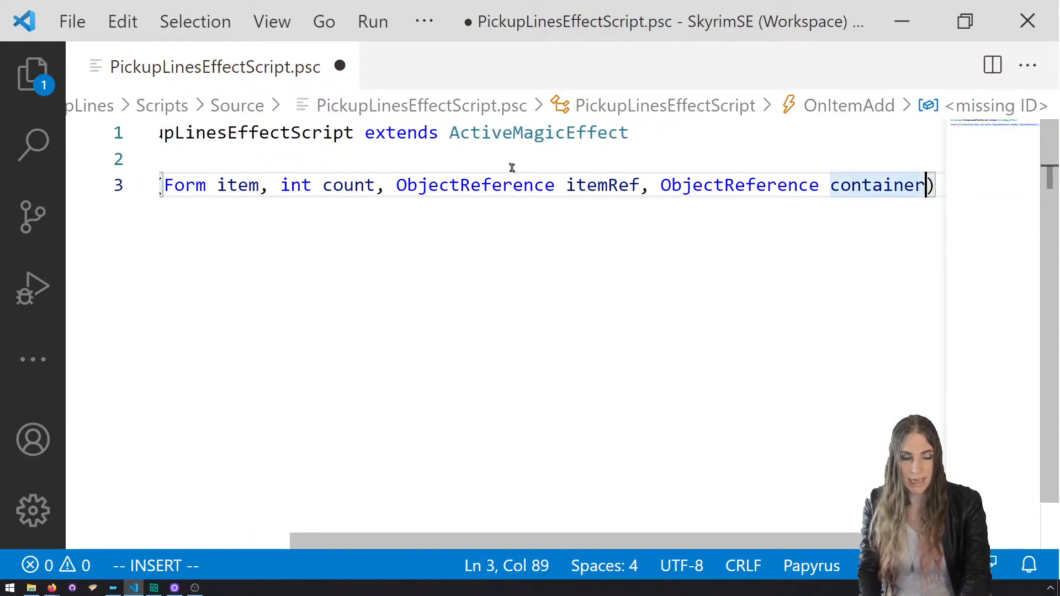
- Close the OnItemAdd event with EndEvent, leaving an empty line for its body
key(Return)
key(Return)
text(EndEcent)
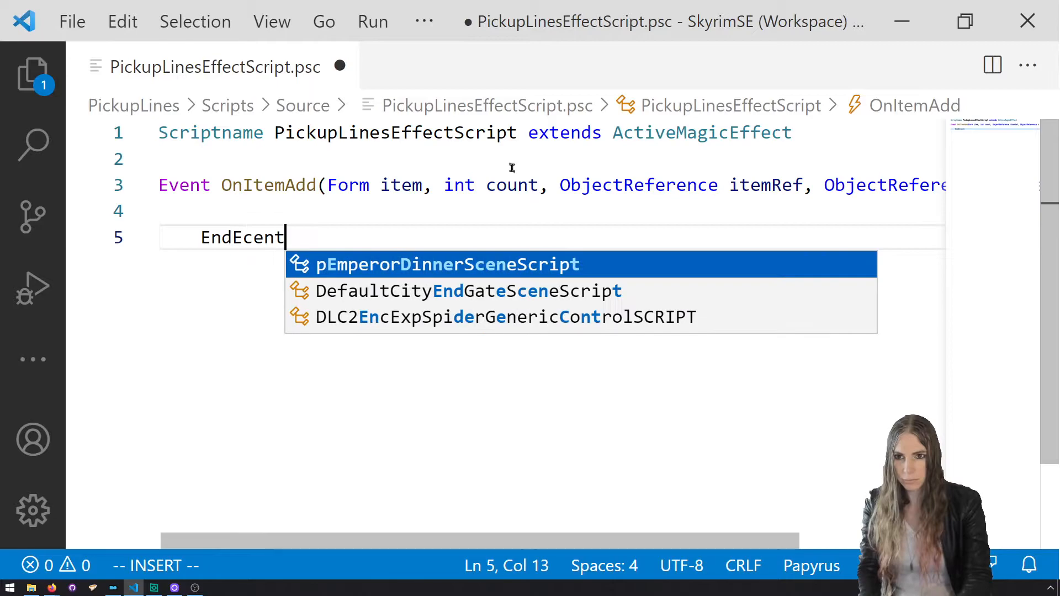
key(BackSpace)
key(BackSpace)
key(BackSpace)
key(BackSpace)
text(vent)
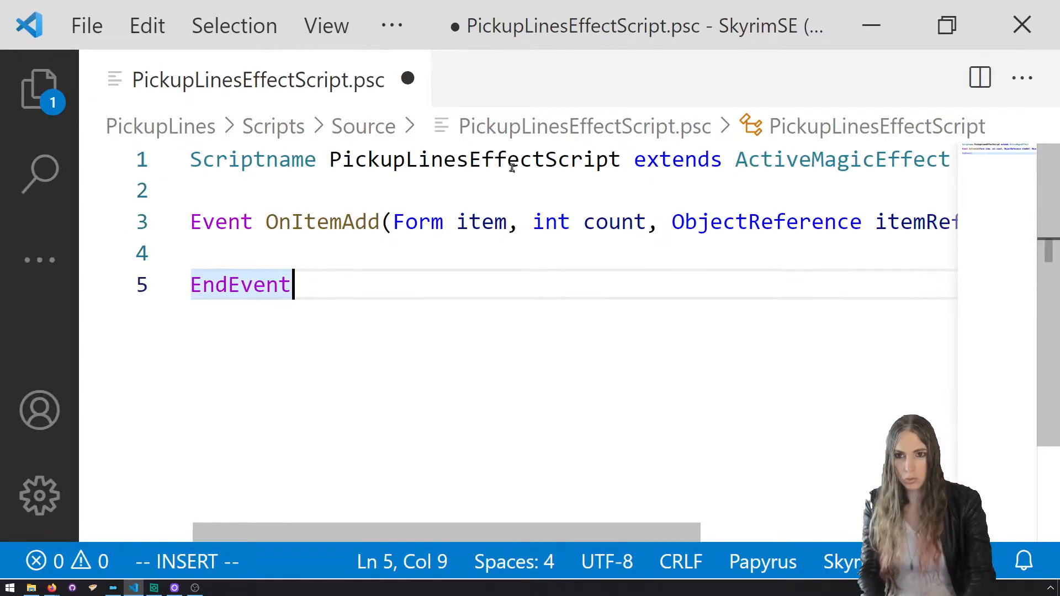
- Inside the event, add an indented Debug.MessageBox call that joins "You picked up " with a member of item
key(Up)
key(Tab)
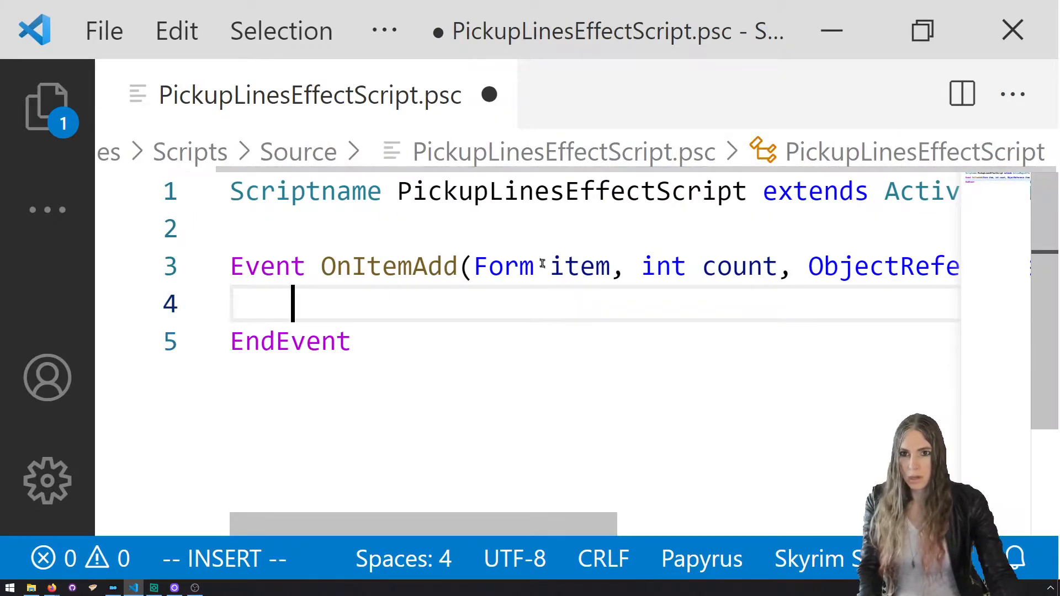
text(dEbu)
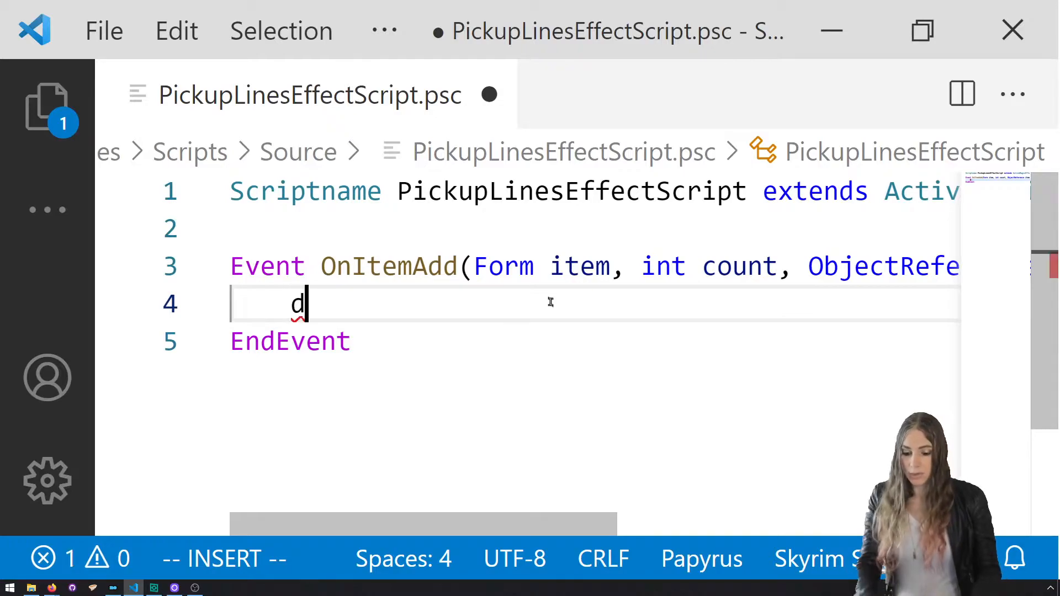
key(BackSpace)
key(BackSpace)
key(BackSpace)
key(BackSpace)
text(Debug.me)
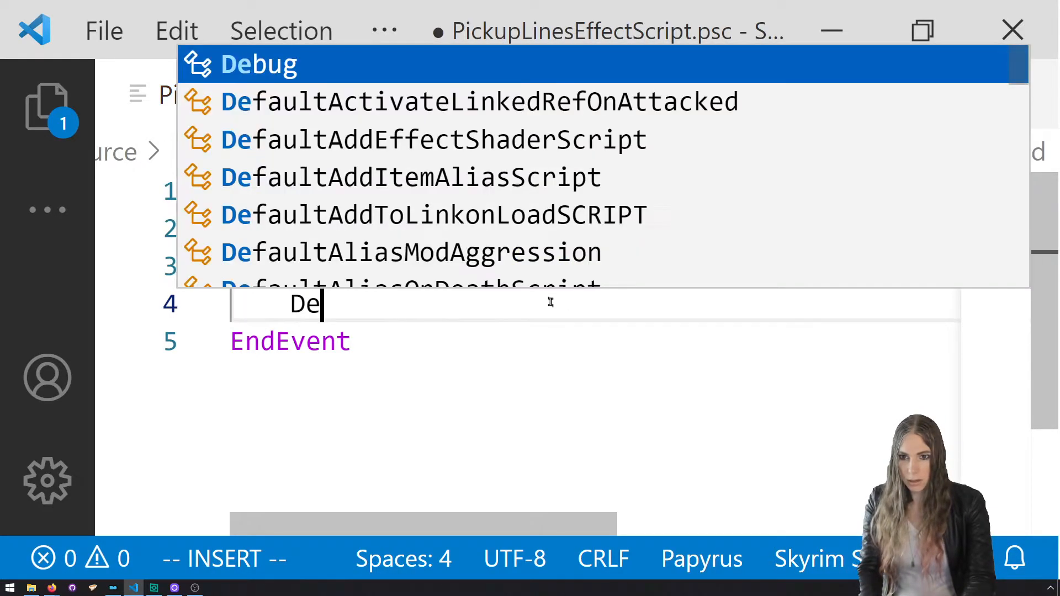
key(Tab)
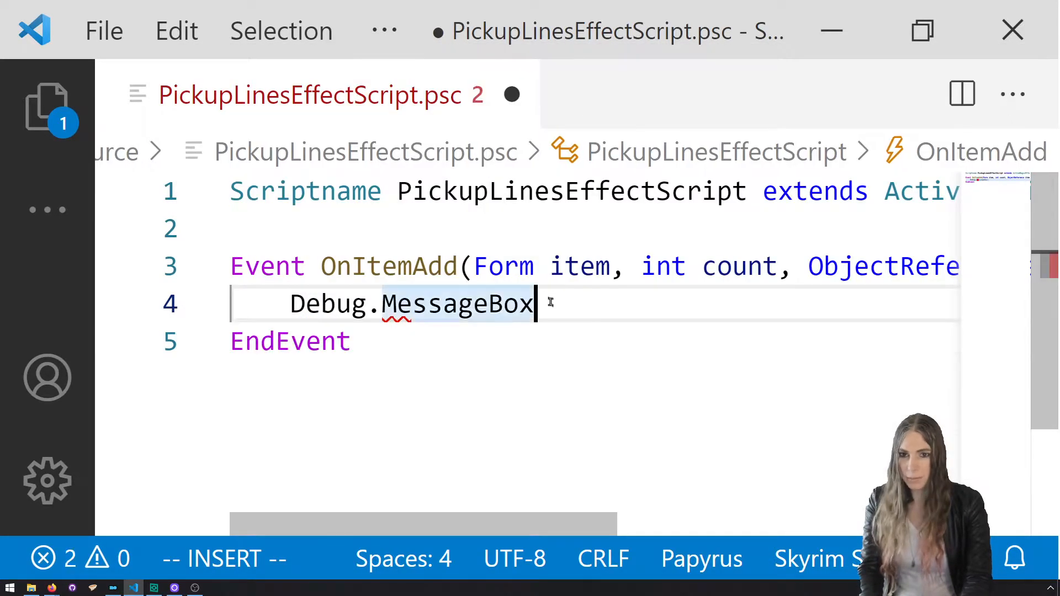
text((")
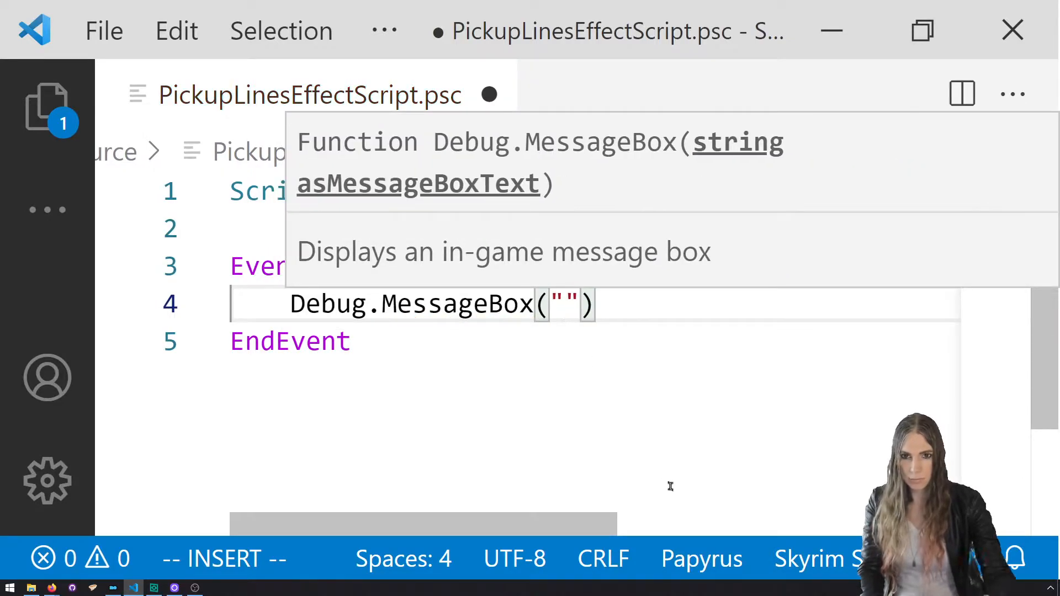
text(You picked up )
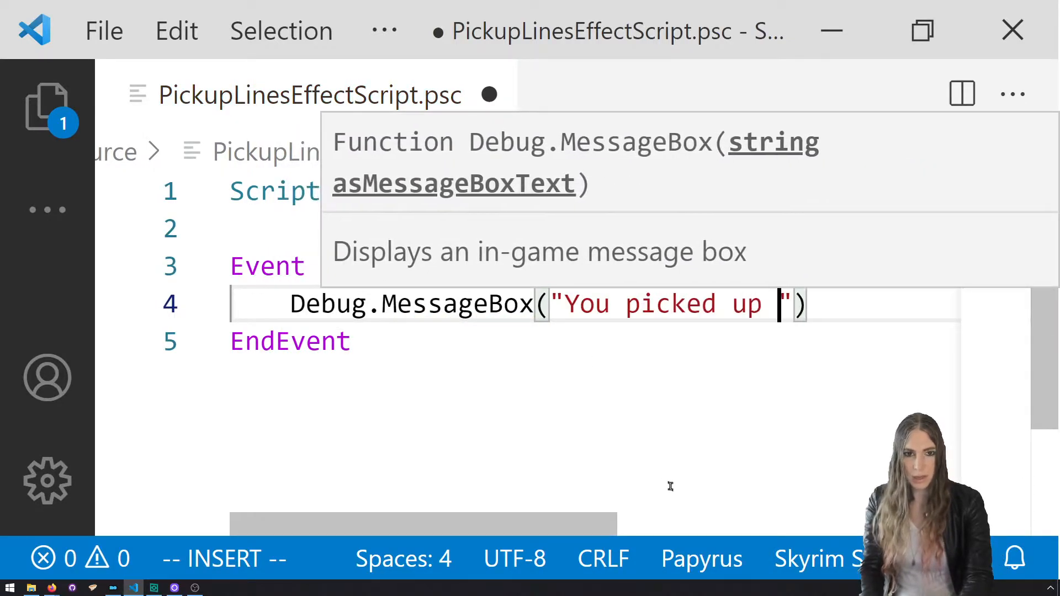
text( + item.)
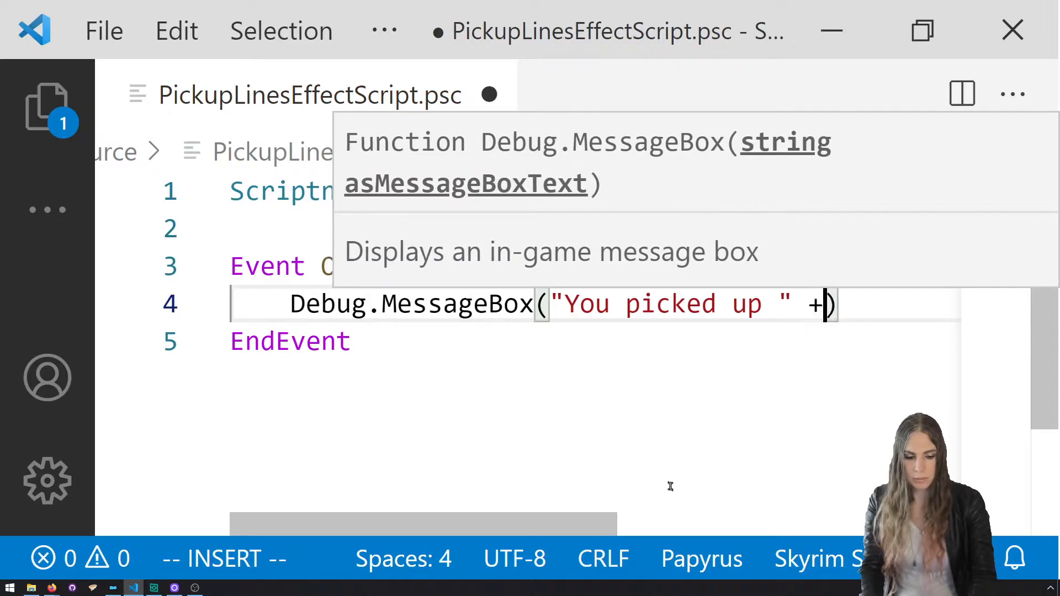
- Try completing the item expression with GetFormID, and cut it back to Get
text(ge)
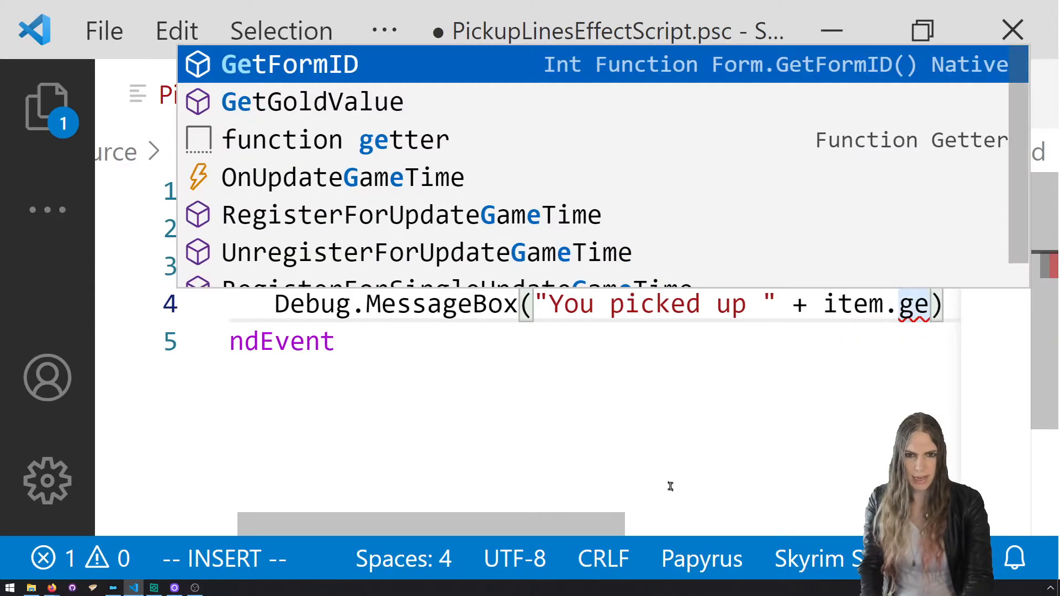
key(Tab)
key(BackSpace)
key(BackSpace)
key(BackSpace)
key(BackSpace)
key(BackSpace)
key(BackSpace)
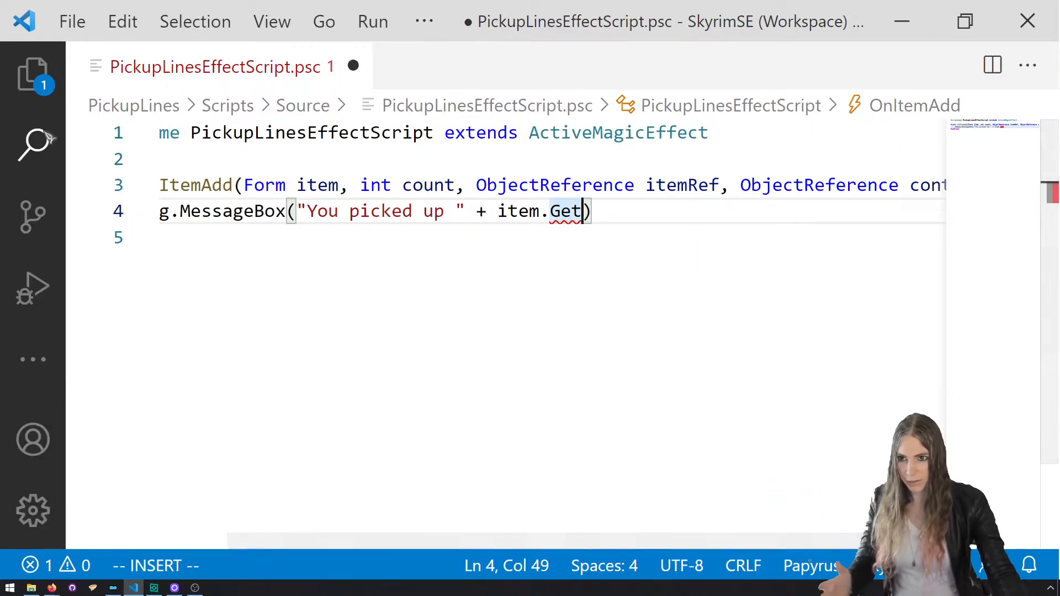
- Uncomment the SKSE64 scripts import in skyrimse.ppj, close that file and return to the effect script without the file explorer
click(33, 73)
click(149, 377)
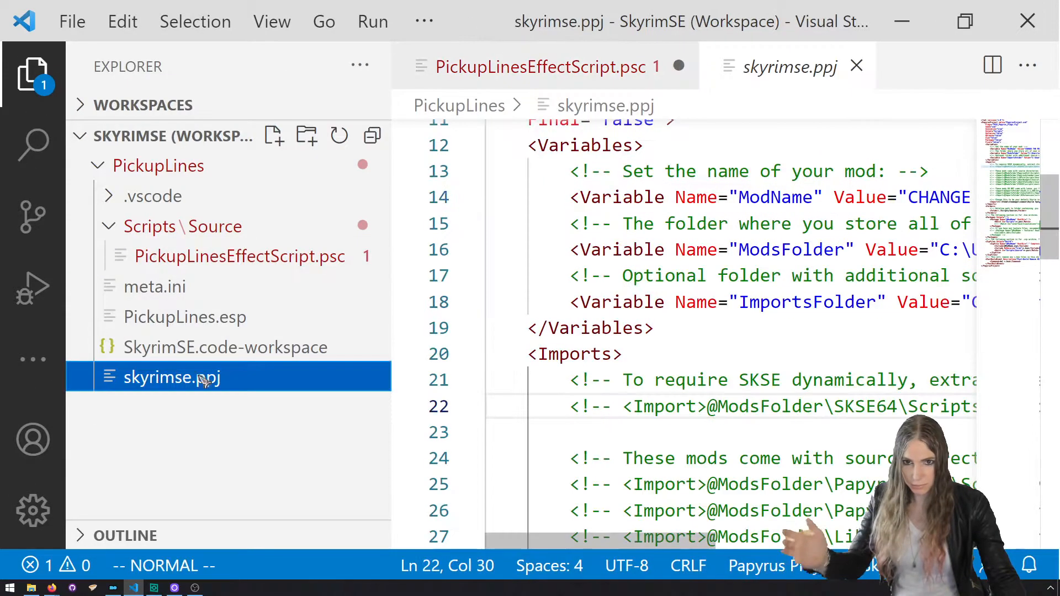
click(730, 406)
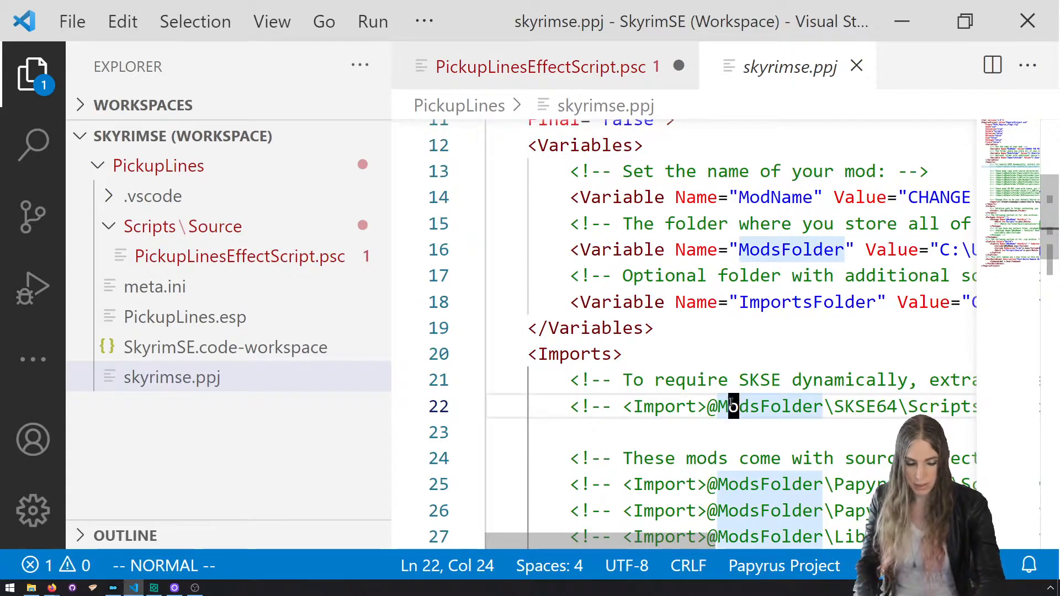
key(ctrl+slash)
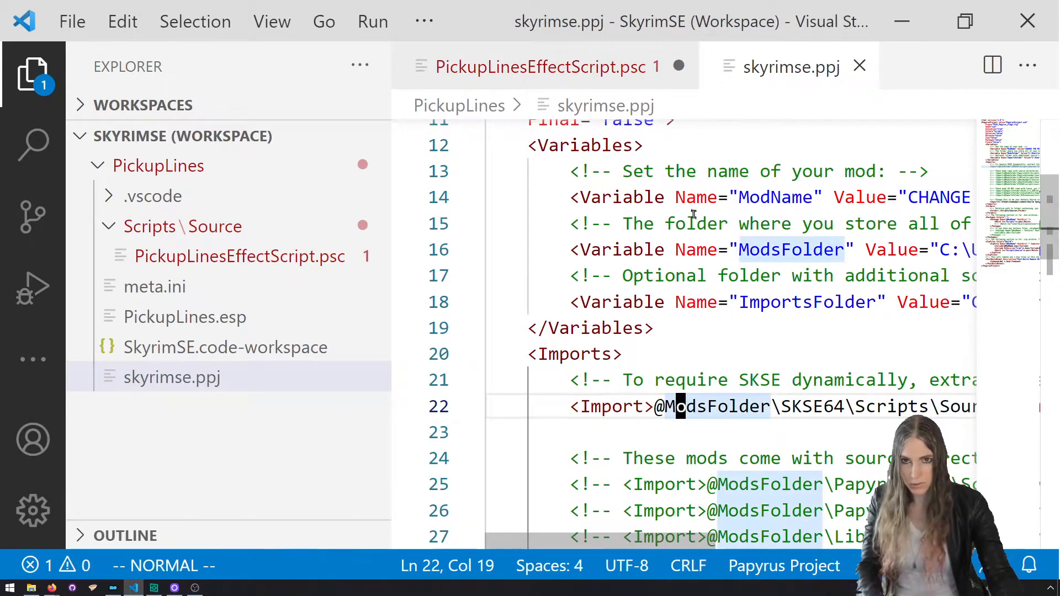
click(859, 66)
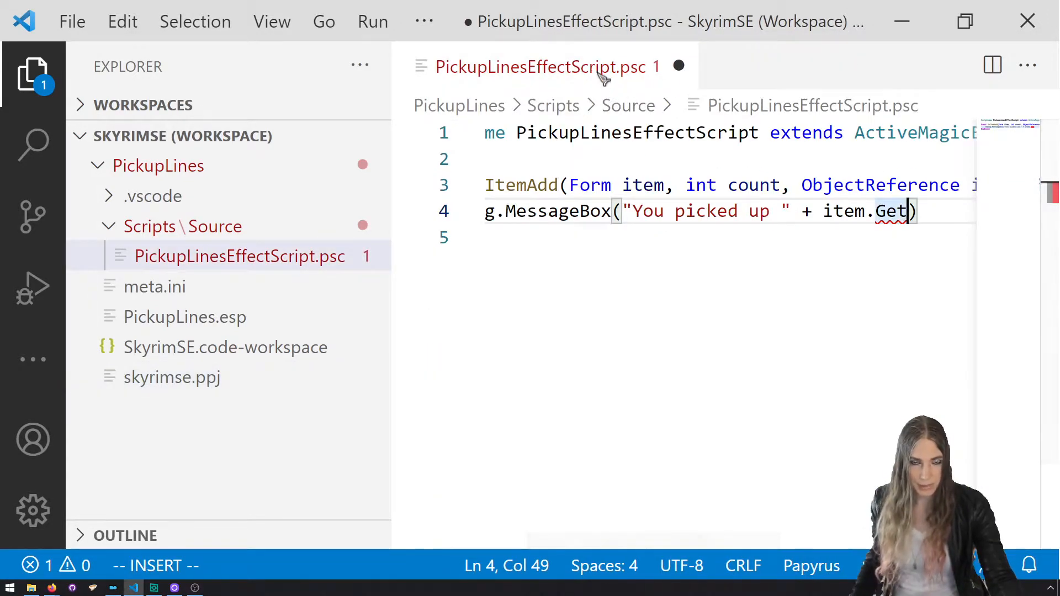
key(ctrl+b)
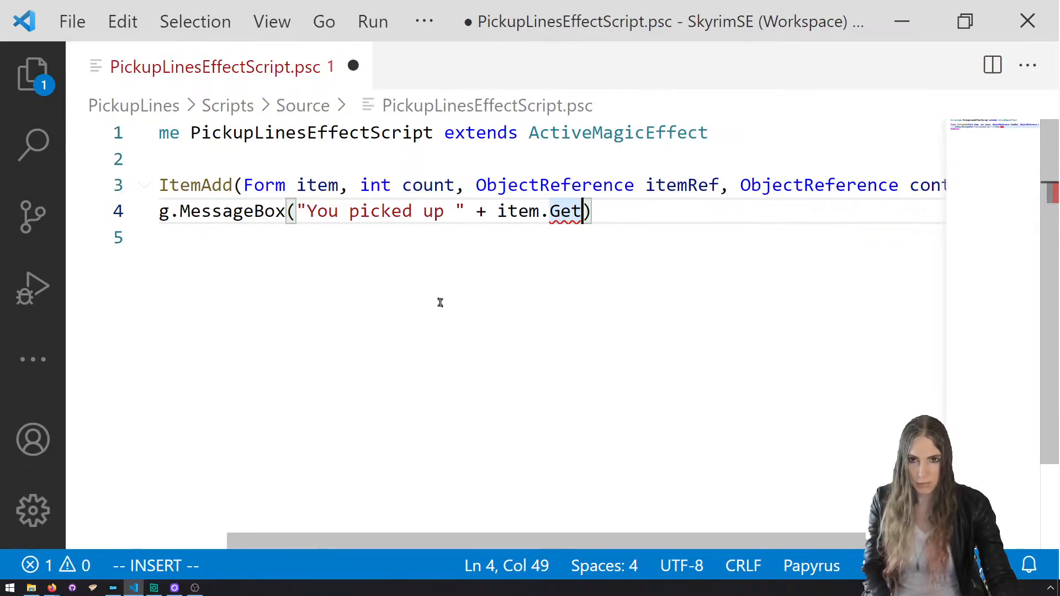
- Remove Get from the item expression and re-enter the dot after item repeatedly to try to bring up member suggestions
double_click(569, 211)
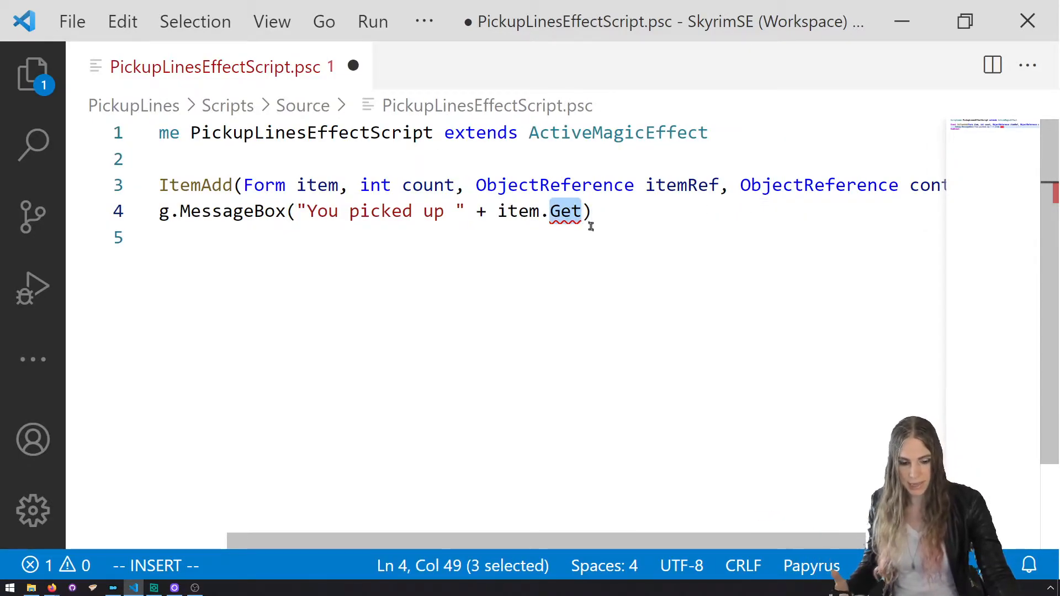
key(BackSpace)
key(BackSpace)
text(.)
key(BackSpace)
text(.)
key(BackSpace)
text(.)
key(BackSpace)
text(.)
key(BackSpace)
text(.)
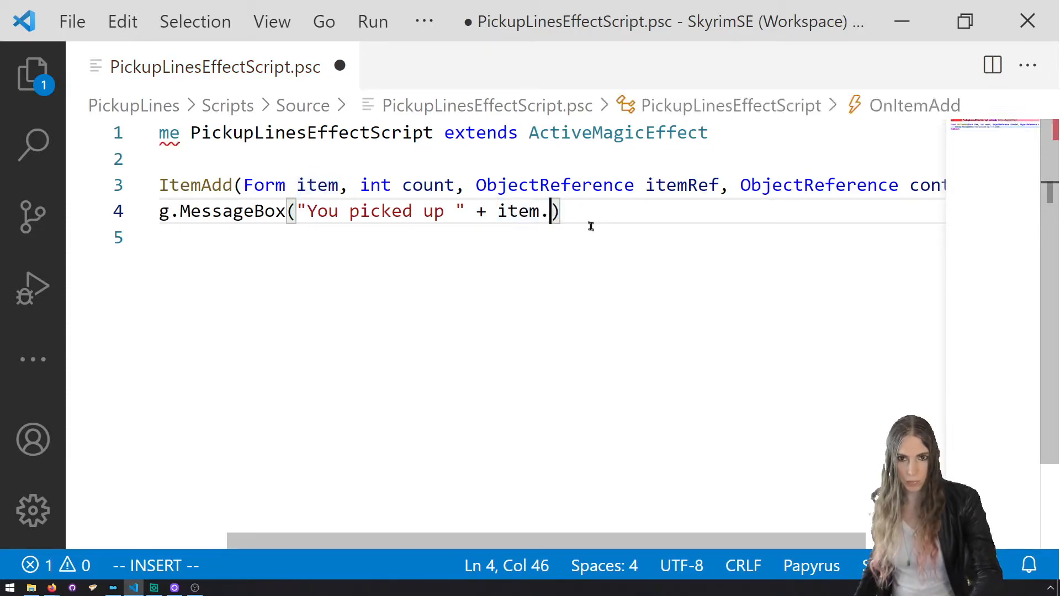
key(BackSpace)
text(.)
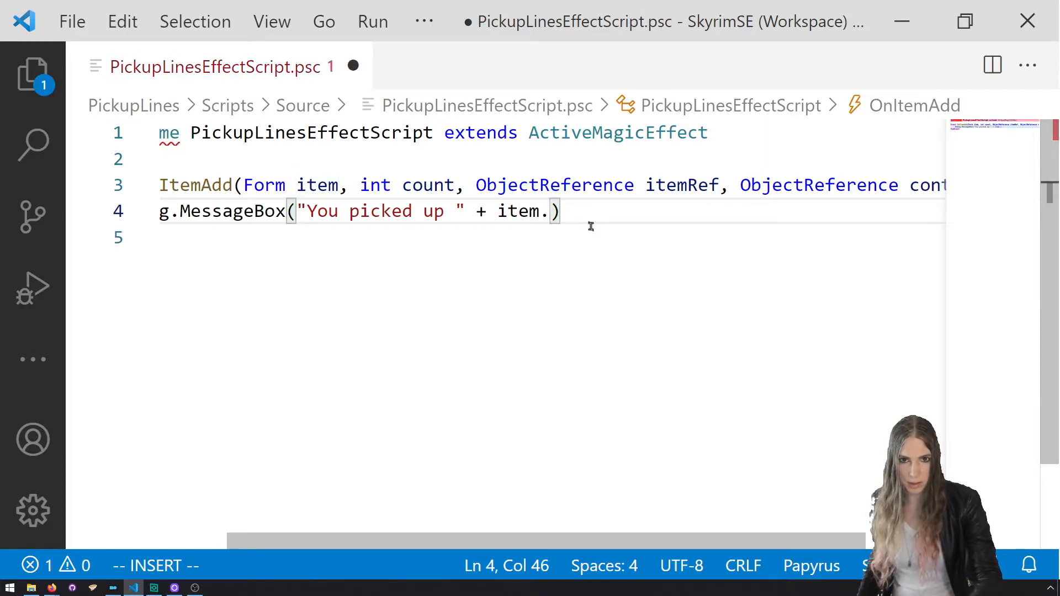
- Complete the message expression as item.GetName() and save the effect script
text(Getna)
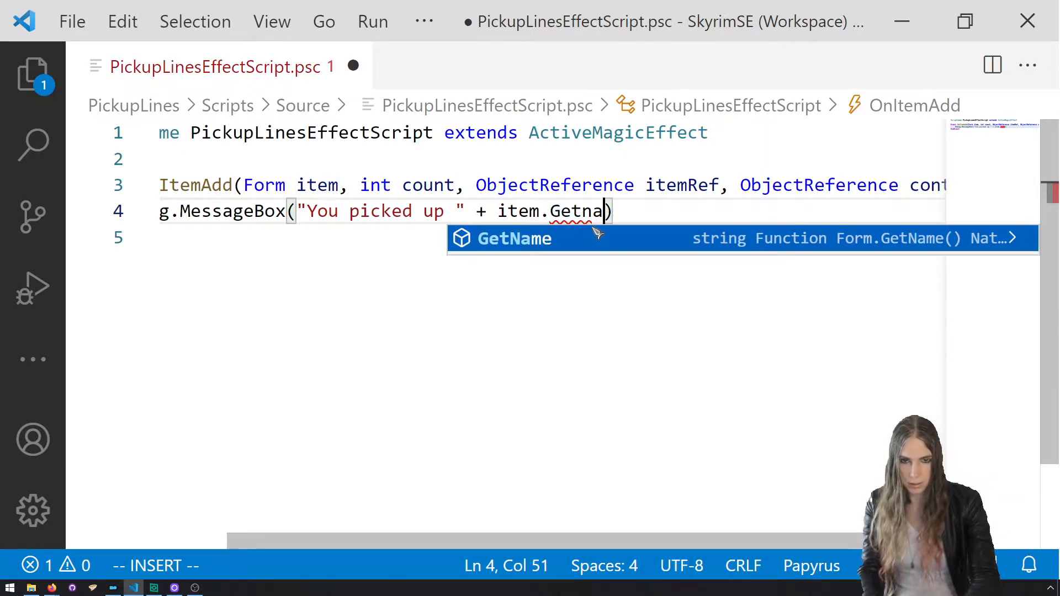
key(Tab)
text(())
key(ctrl+s)
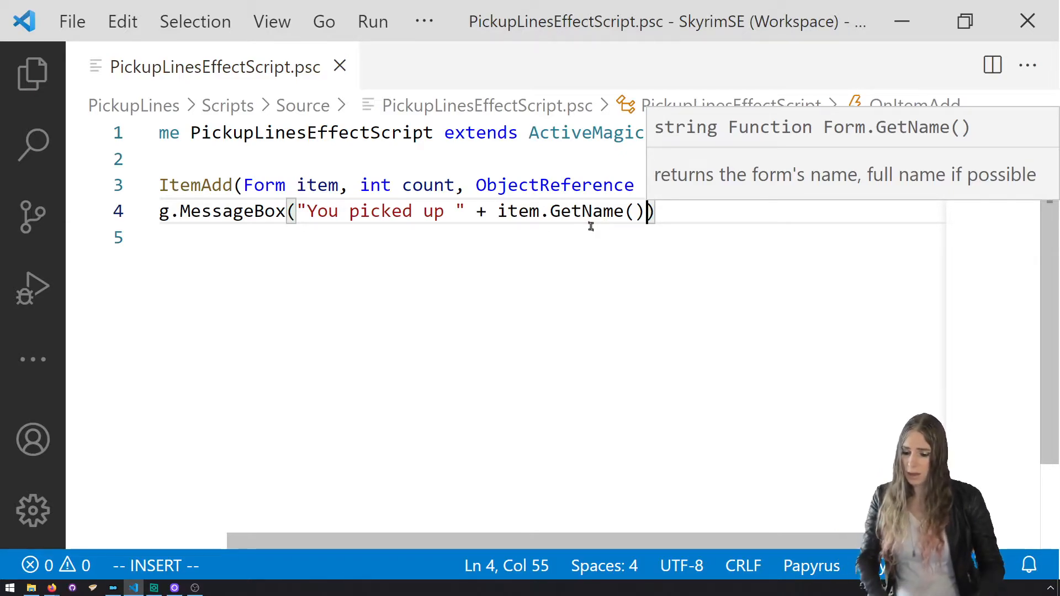
- Compile PickupLinesEffectScript with the build task and dismiss its output to review the whole script
key(ctrl+shift+b)
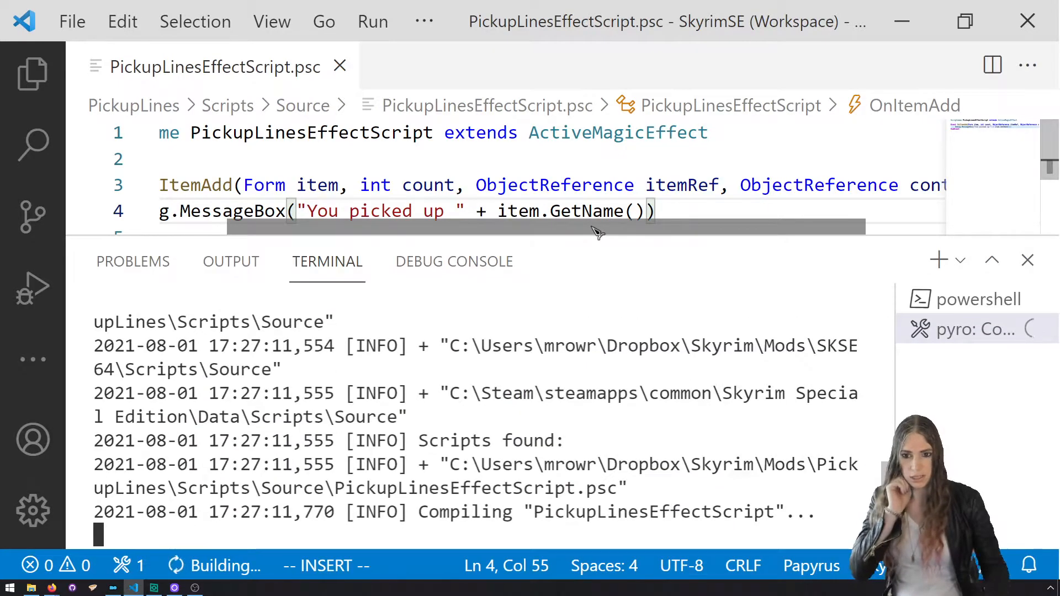
click(1027, 260)
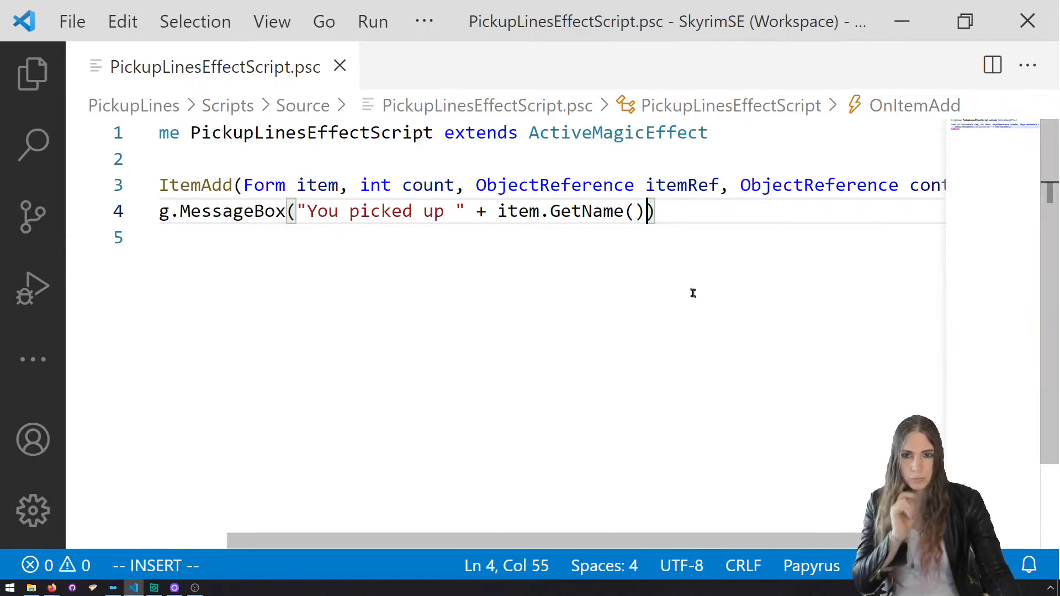
key(Down)
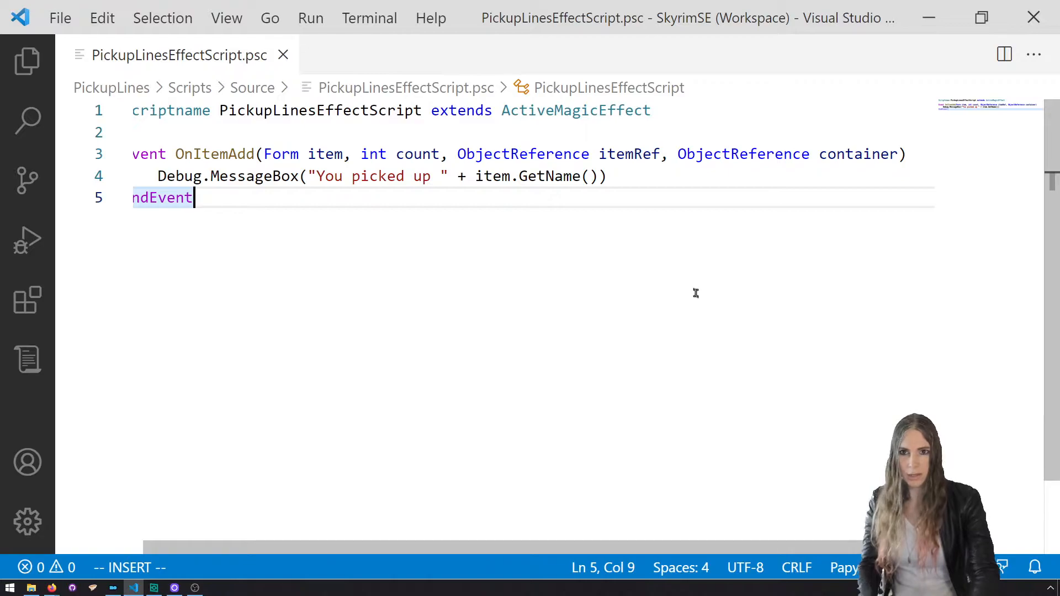
drag(416, 225, 267, 213)
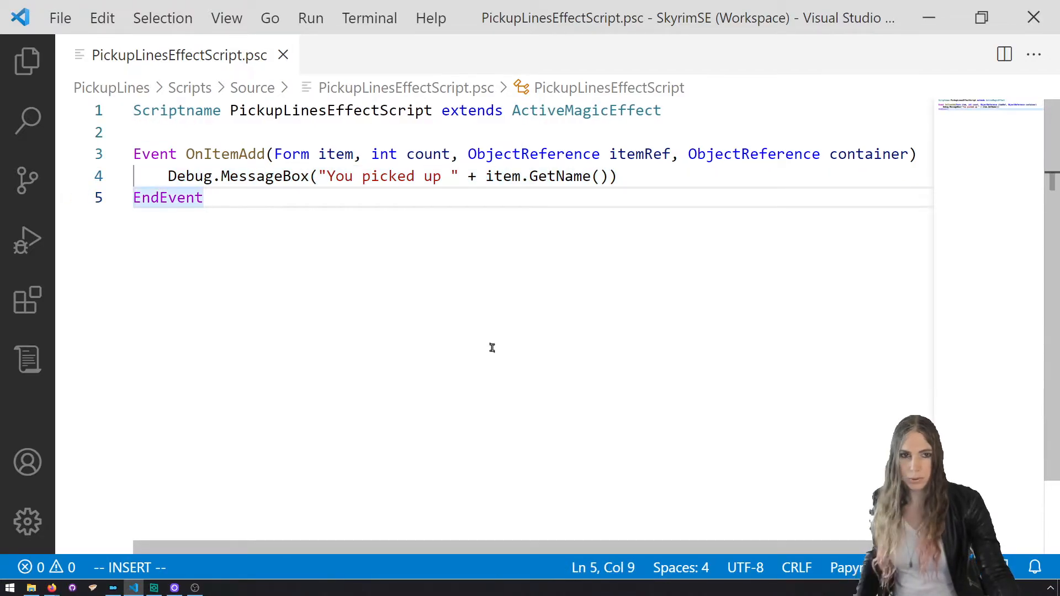
- Switch to Mod Organizer, choose SKSE as the program to launch, and run it
click(113, 587)
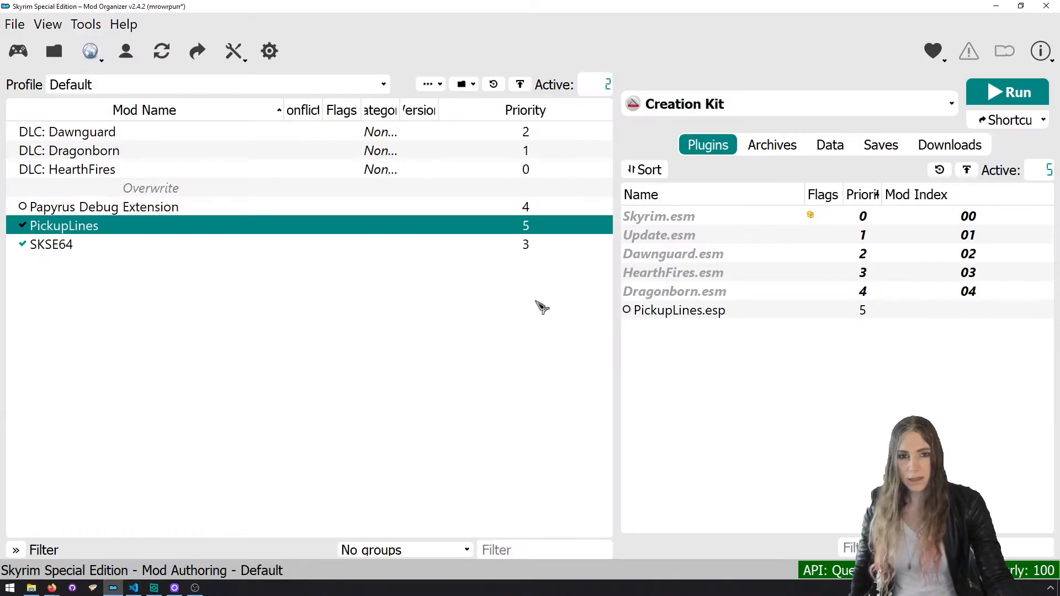
click(781, 108)
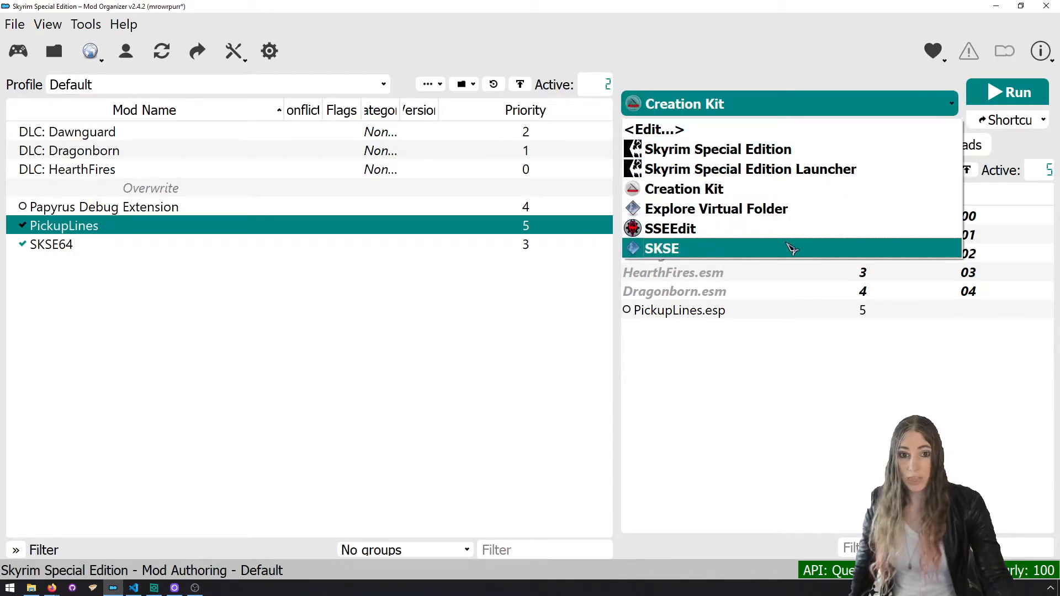
click(791, 249)
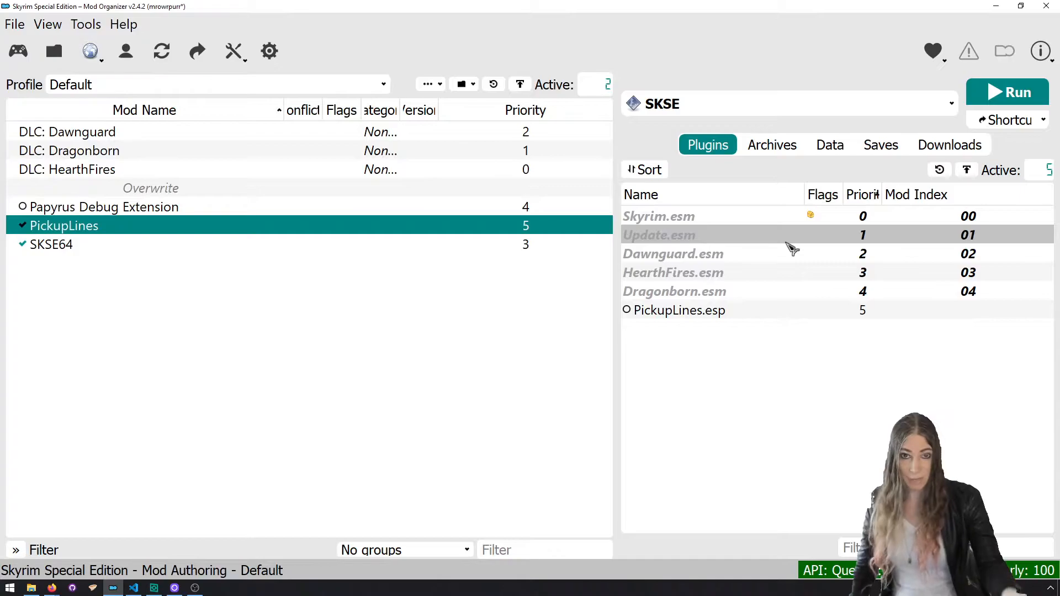
click(1001, 98)
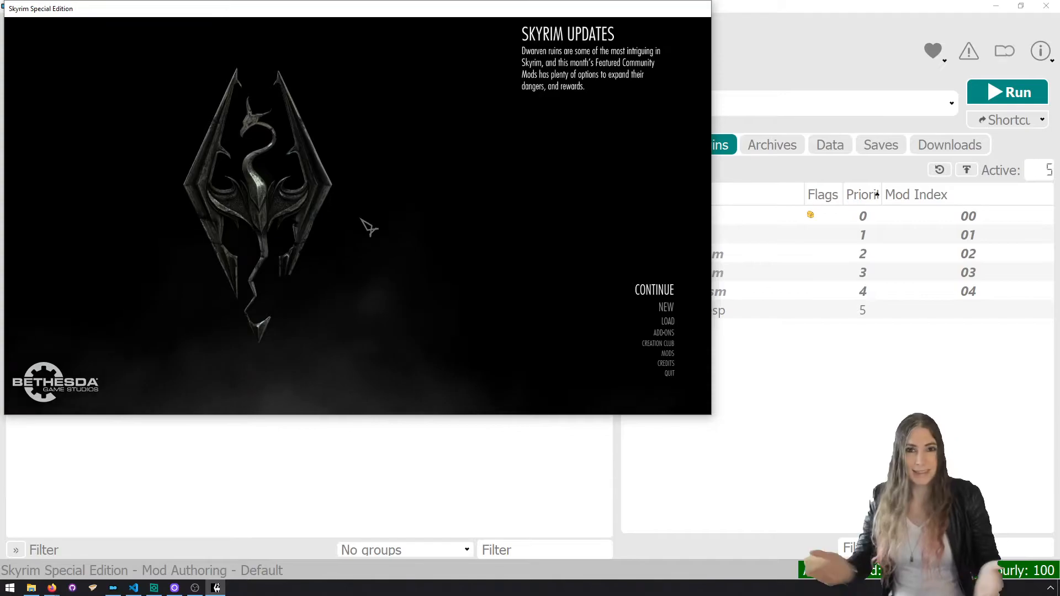
- From the Skyrim main menu, load into Riverwood with the console command coc riverwood
key(grave)
text(coc riverwood)
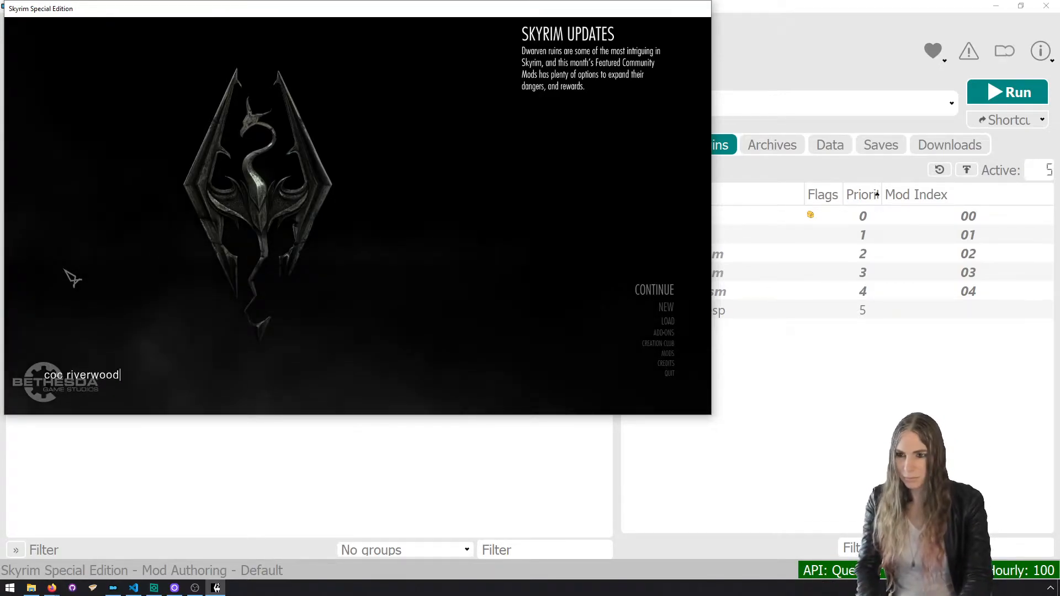
key(Return)
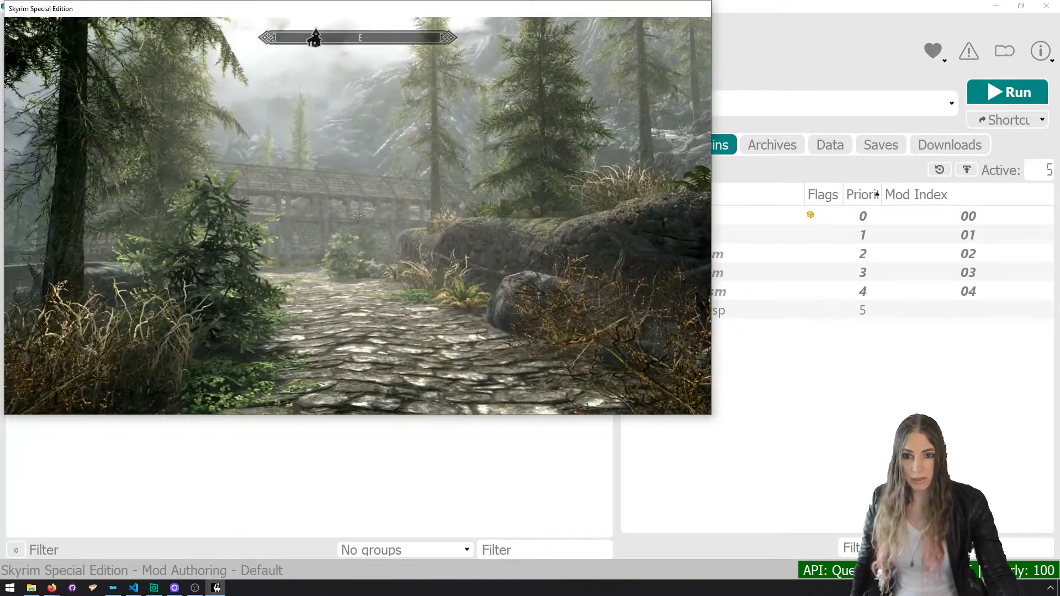
- Drop several potions from the player's inventory onto the ground
key(i)
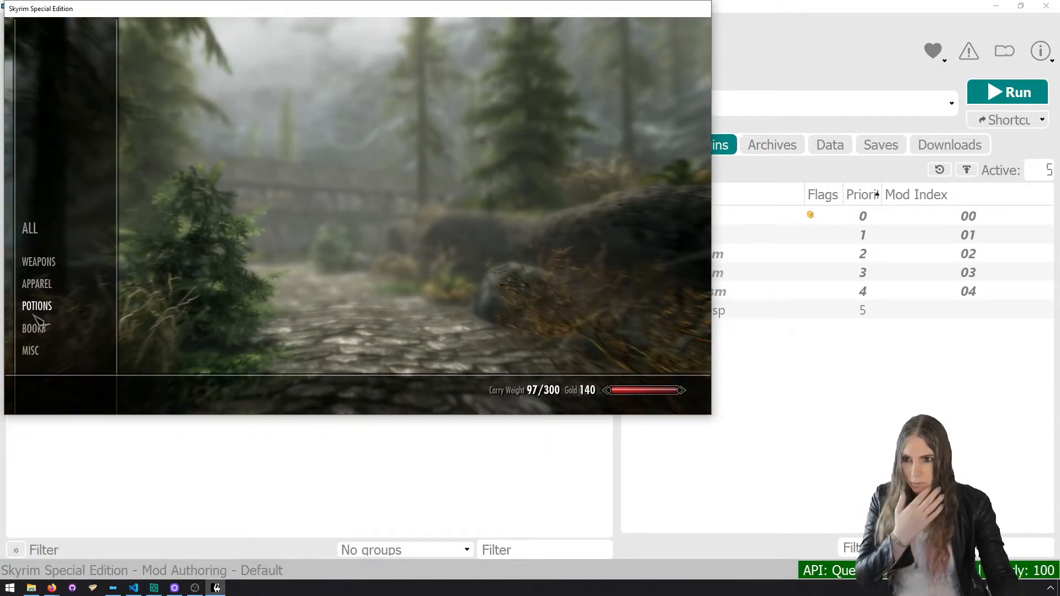
click(33, 315)
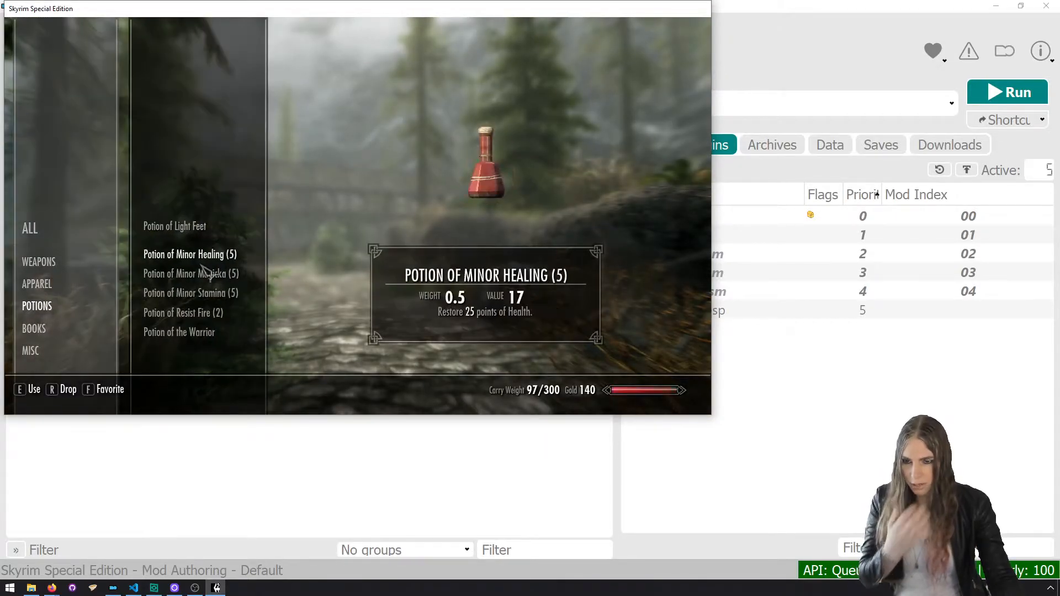
key(r)
key(r)
key(r)
key(r)
key(r)
key(r)
key(r)
key(r)
key(r)
- Drop the iron gauntlets, helmet, boots and shield plus the book, and leave the inventory
click(89, 287)
key(r)
key(r)
key(r)
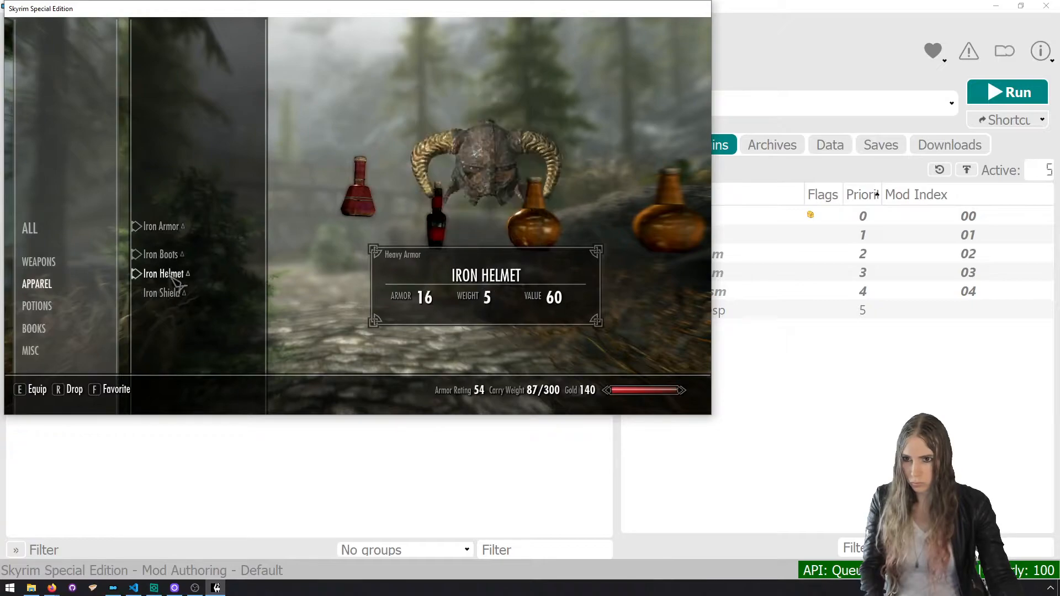
key(r)
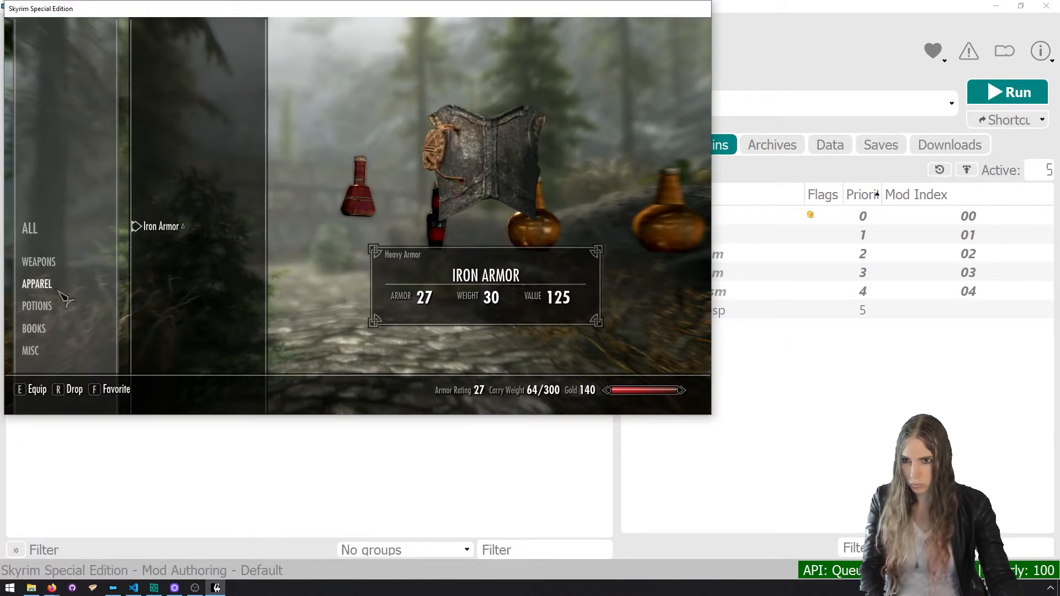
click(34, 329)
key(r)
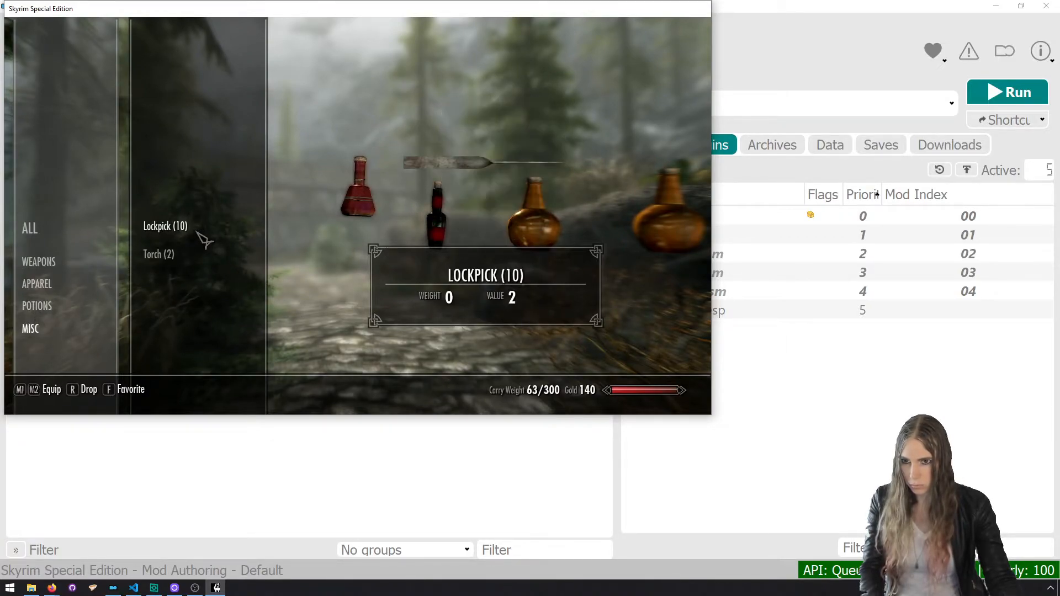
key(Tab)
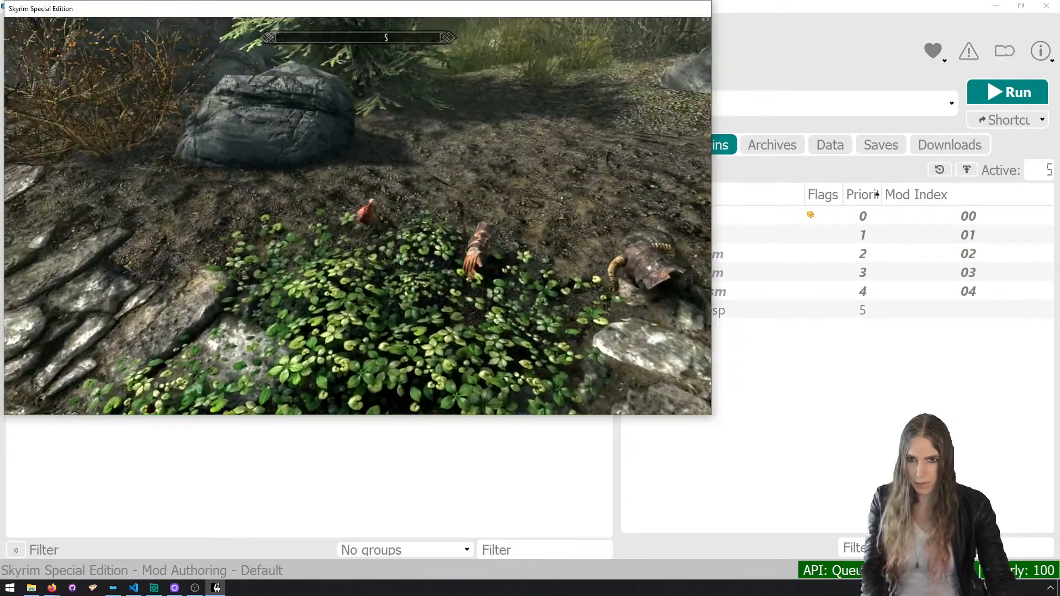
- Walk to the dropped items and take the iron gauntlets and helmet to test the pickup message
key(w)
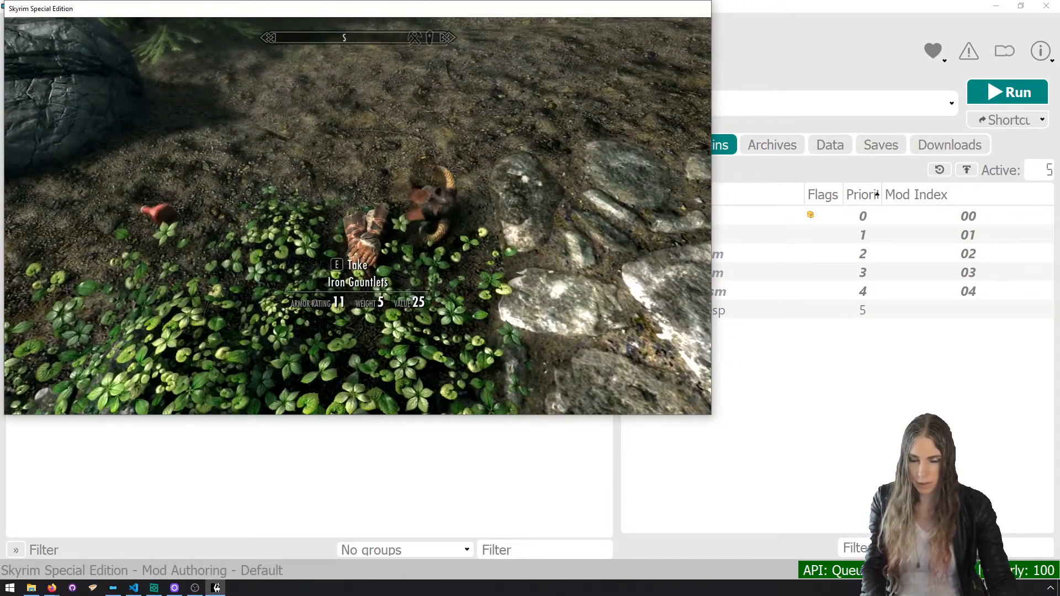
key(e)
key(ctrl)
key(w)
key(e)
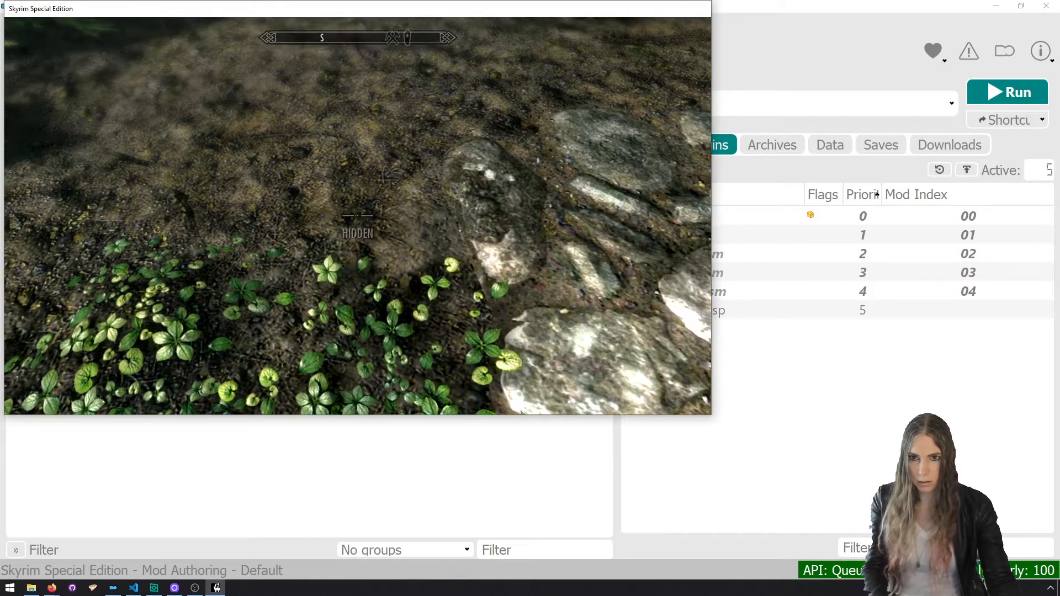
- Quit the game with the console command qqq and enable the PickupLines.esp plugin in Mod Organizer
key(grave)
text(qqq)
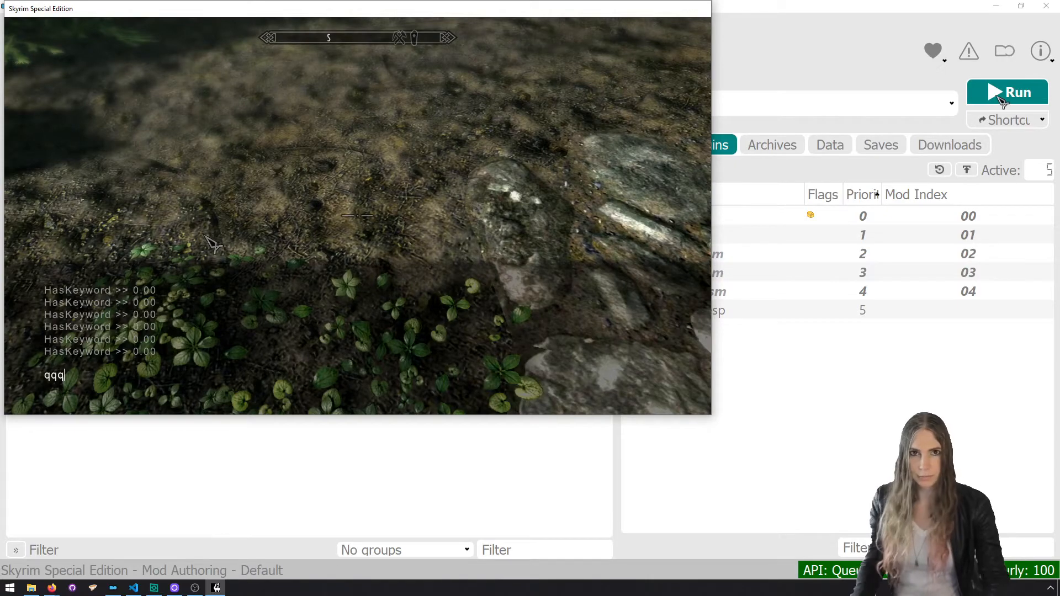
key(Return)
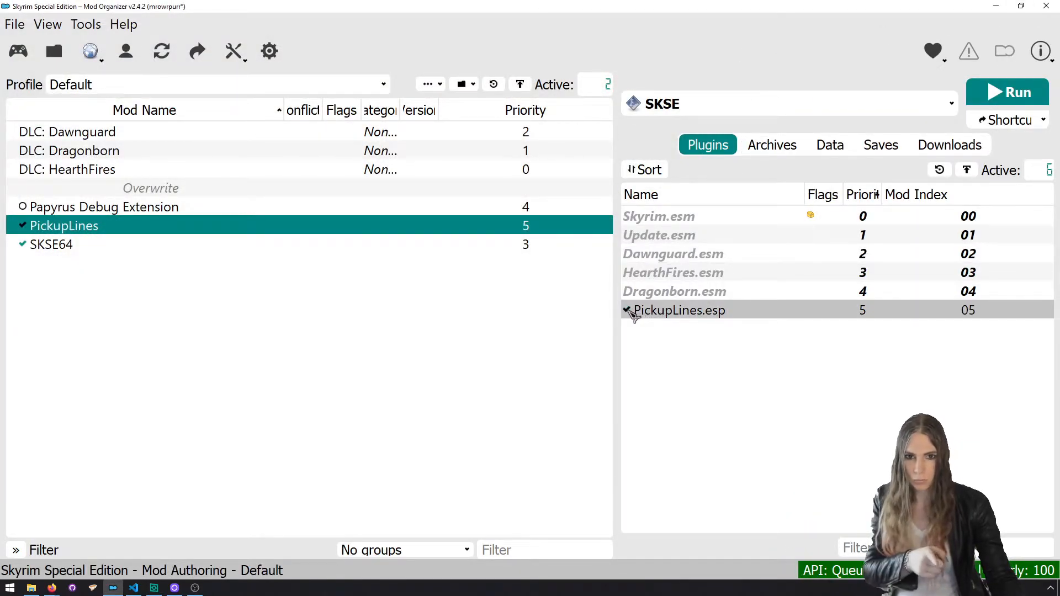
- Run the game through SKSE again and load into Riverwood with coc riverwood
click(1031, 100)
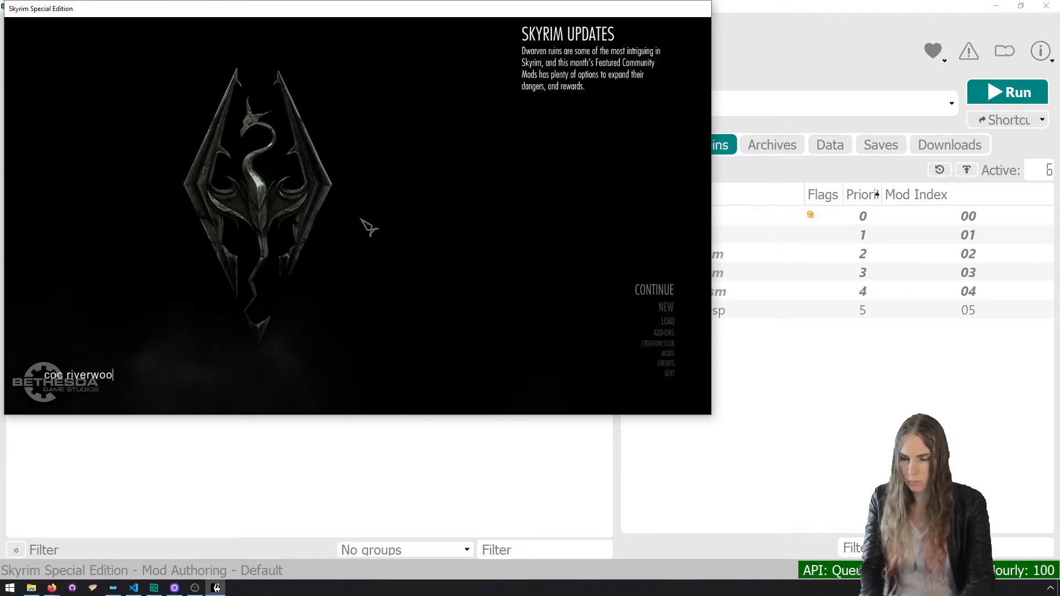
text(d)
key(Return)
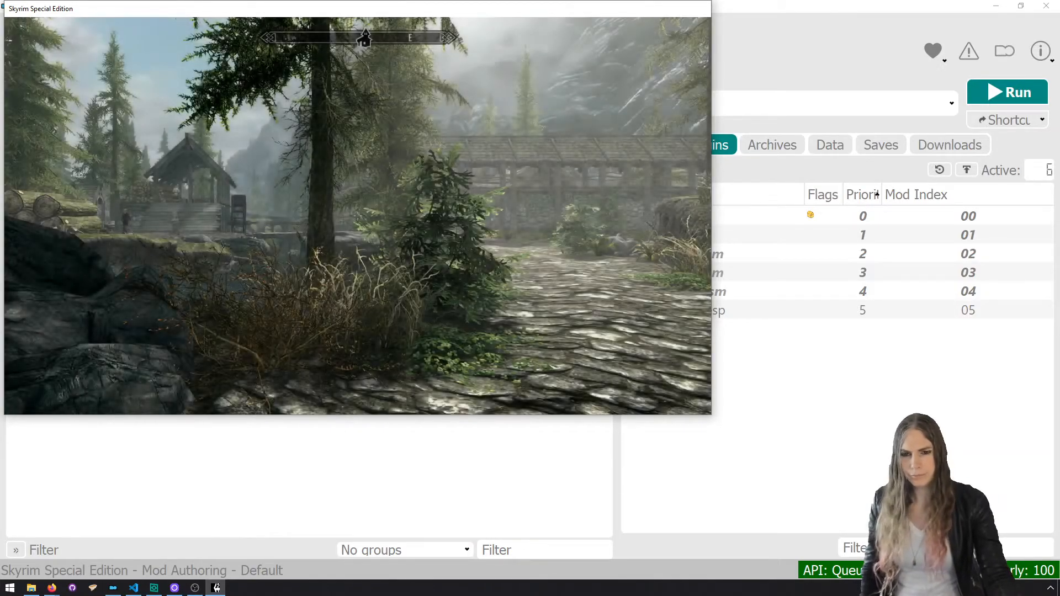
- Switch to third-person view and drop the iron helmet and several potions from the inventory
key(f)
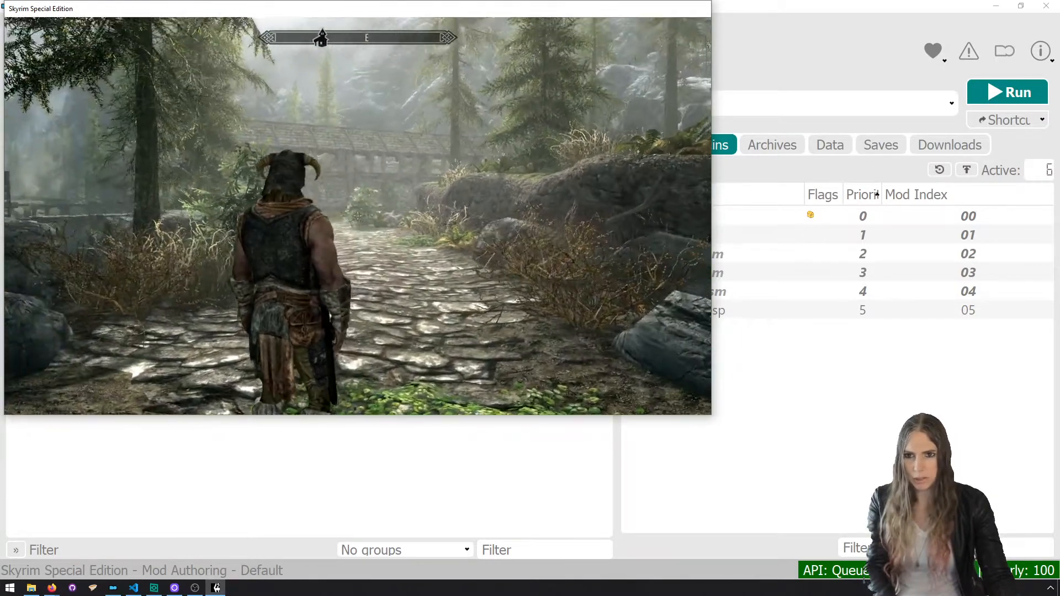
key(i)
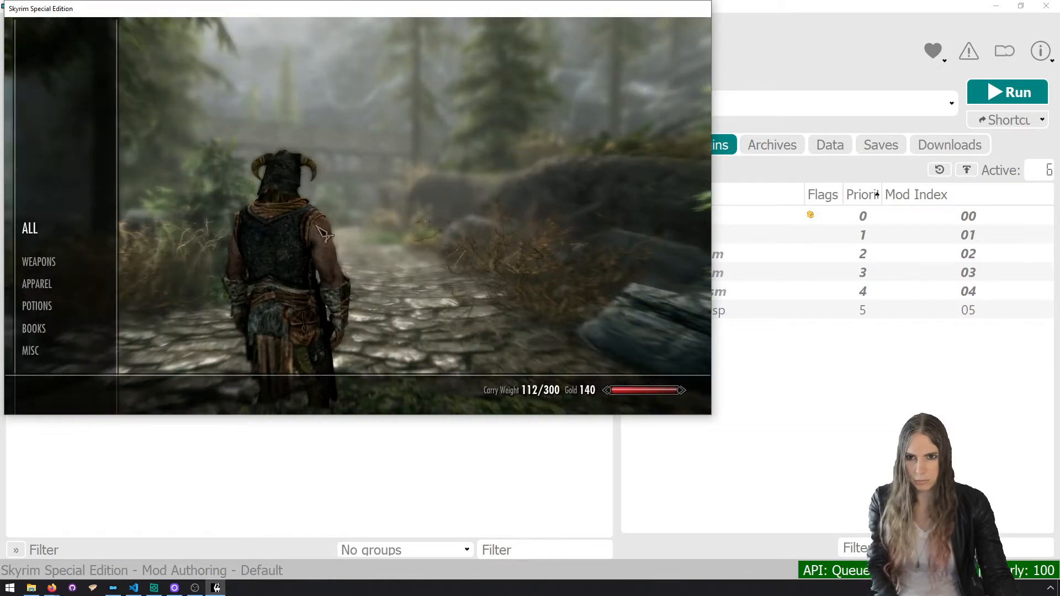
click(64, 291)
key(r)
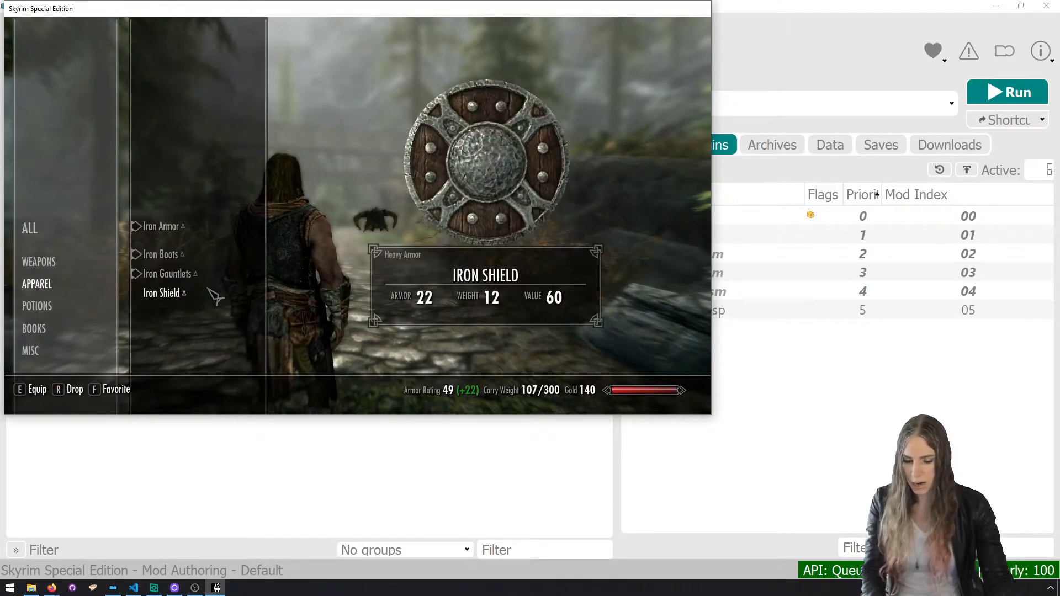
click(88, 307)
click(198, 272)
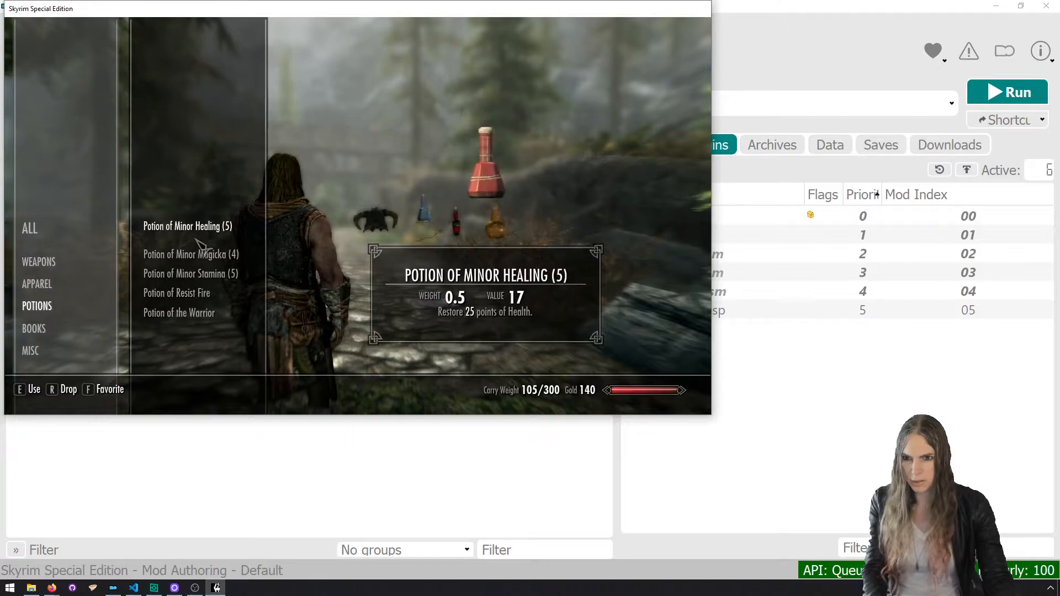
click(199, 268)
click(198, 272)
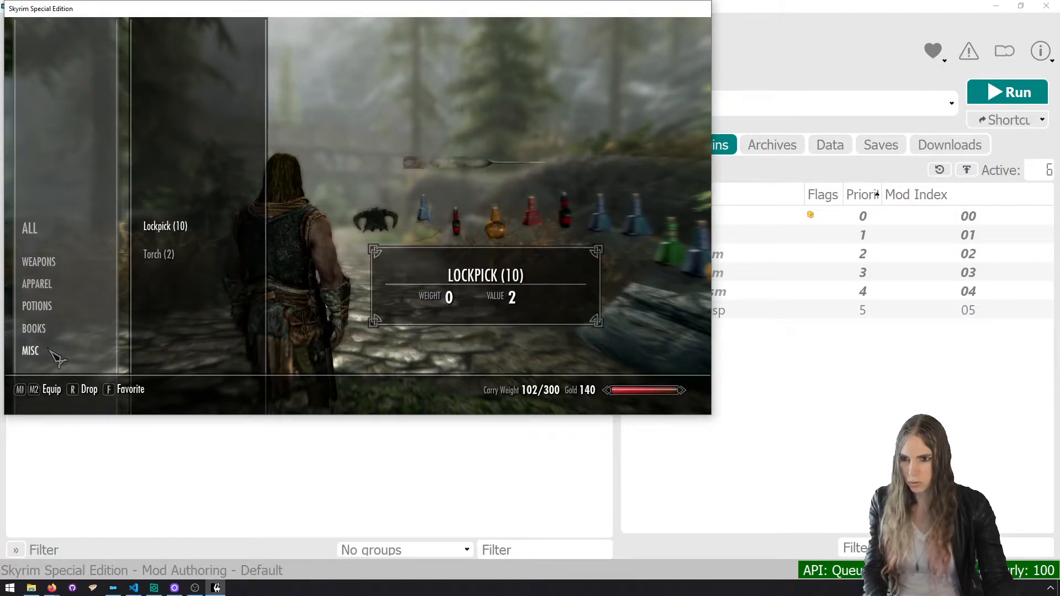
key(Return)
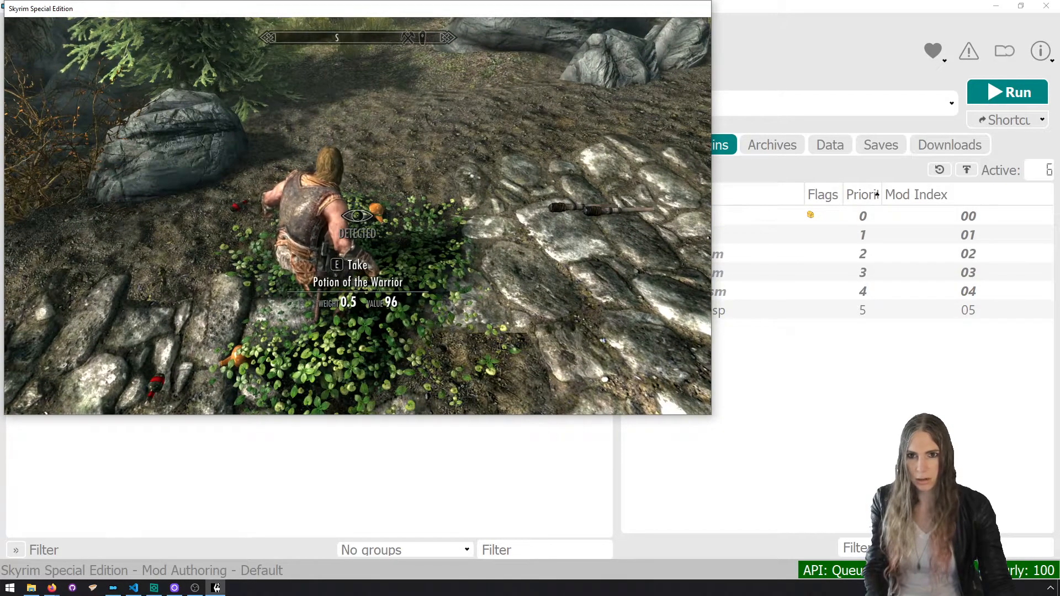
- Return to first-person view and pick up the dropped items to test the pickup message
key(f)
key(e)
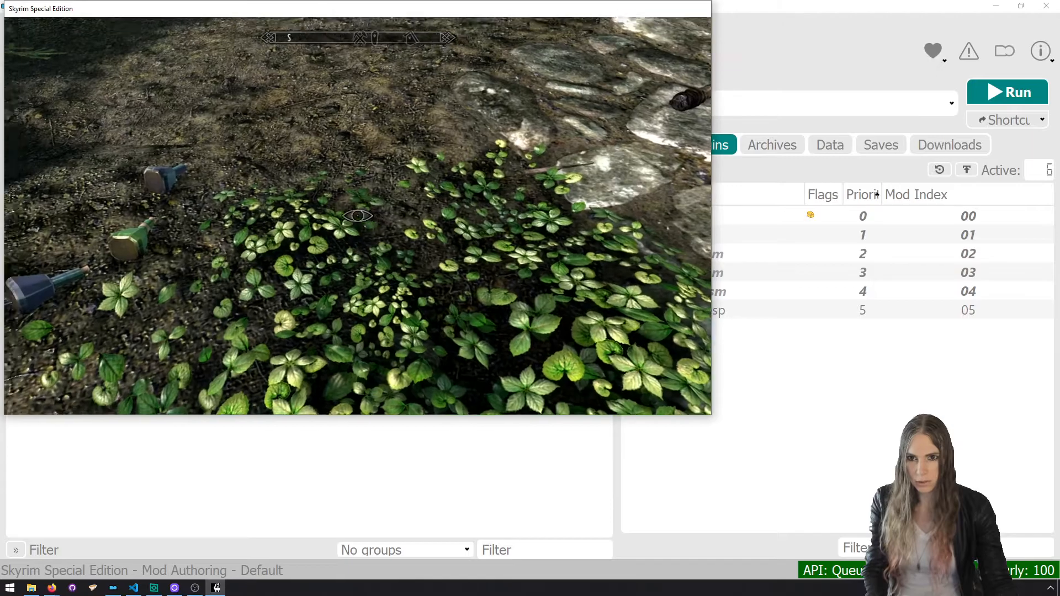
key(w)
key(e)
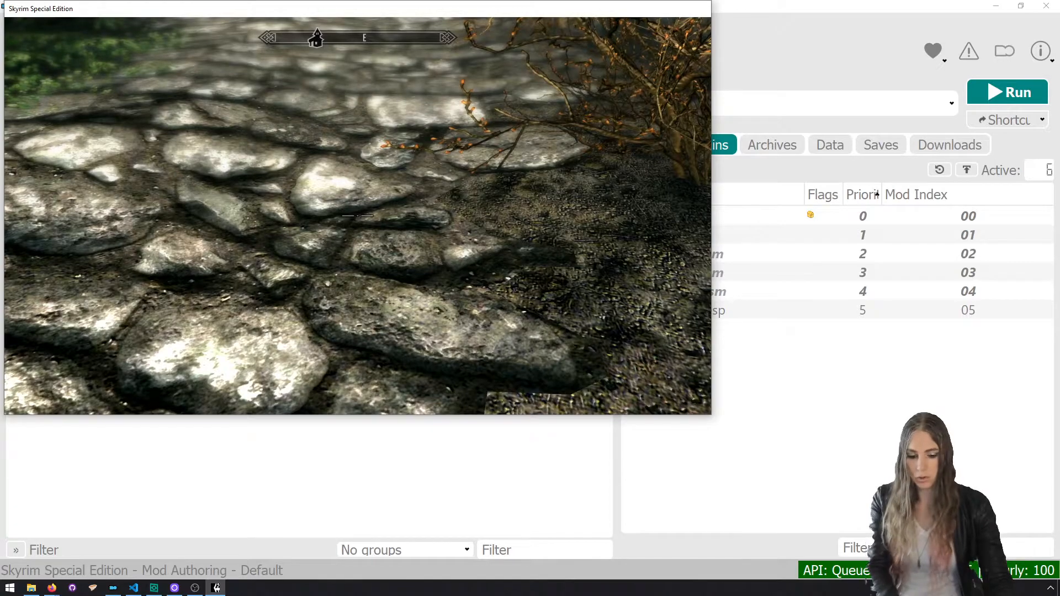
- Check the character's active magic effects for the Printing Messages On Item Pickup effect
key(p)
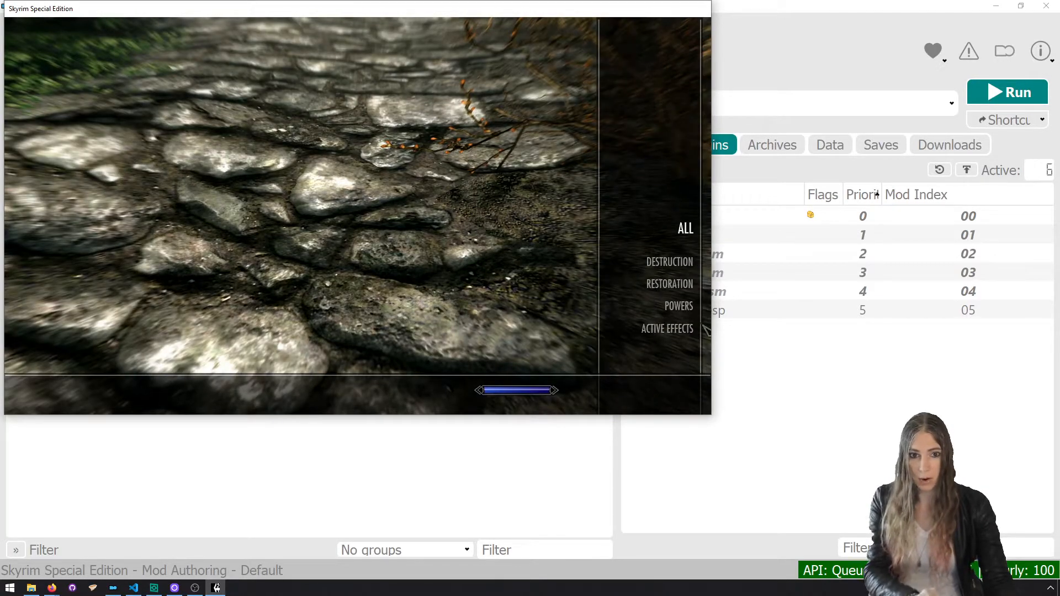
click(671, 331)
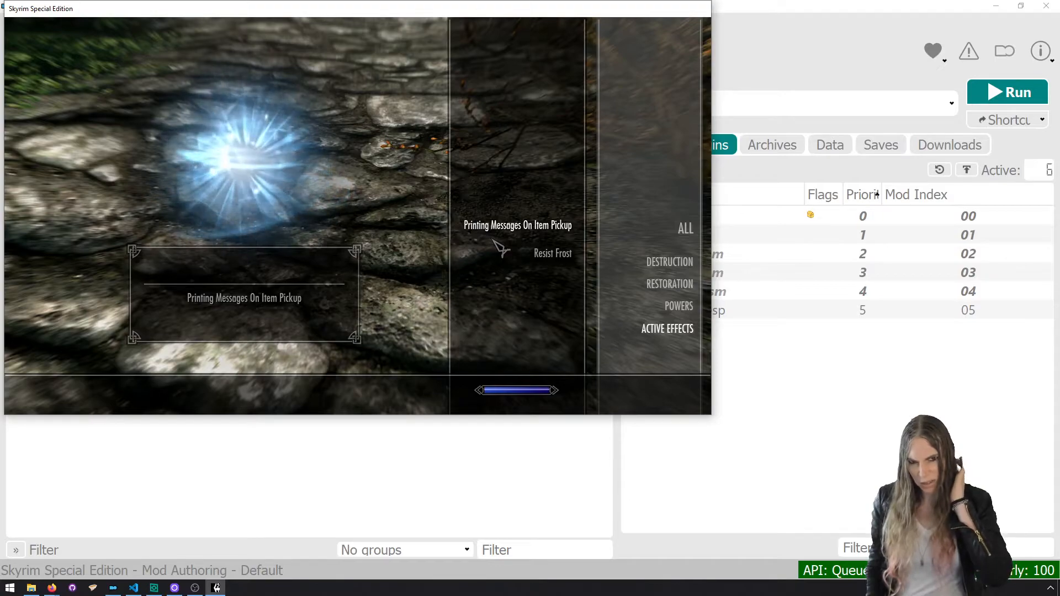
- Switch to Visual Studio Code, correct the event name in PickupLinesEffectScript.psc to OnItemAdded, and save and build the script
key(alt+Tab)
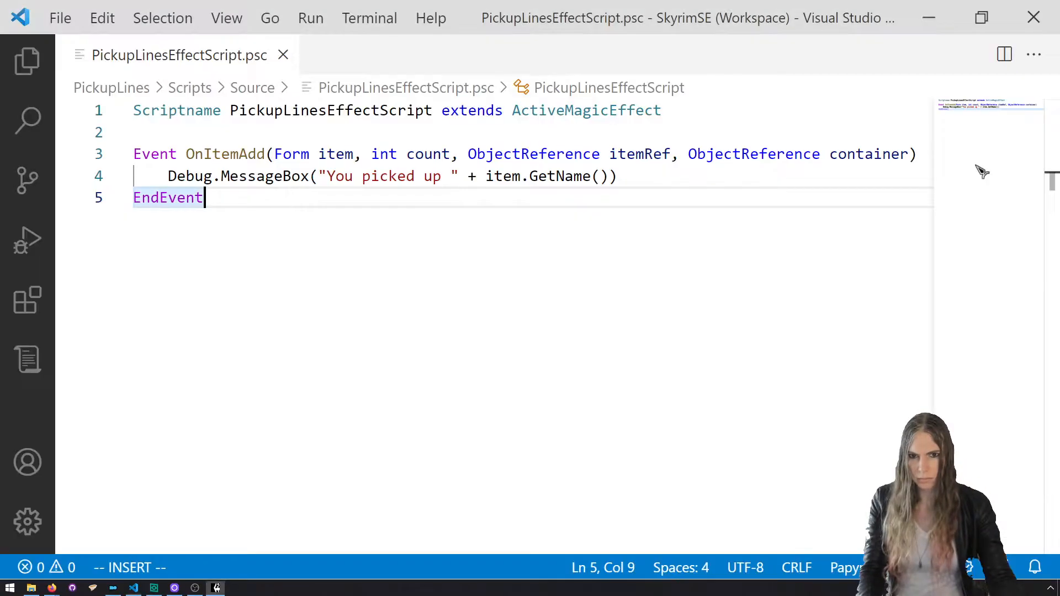
click(266, 154)
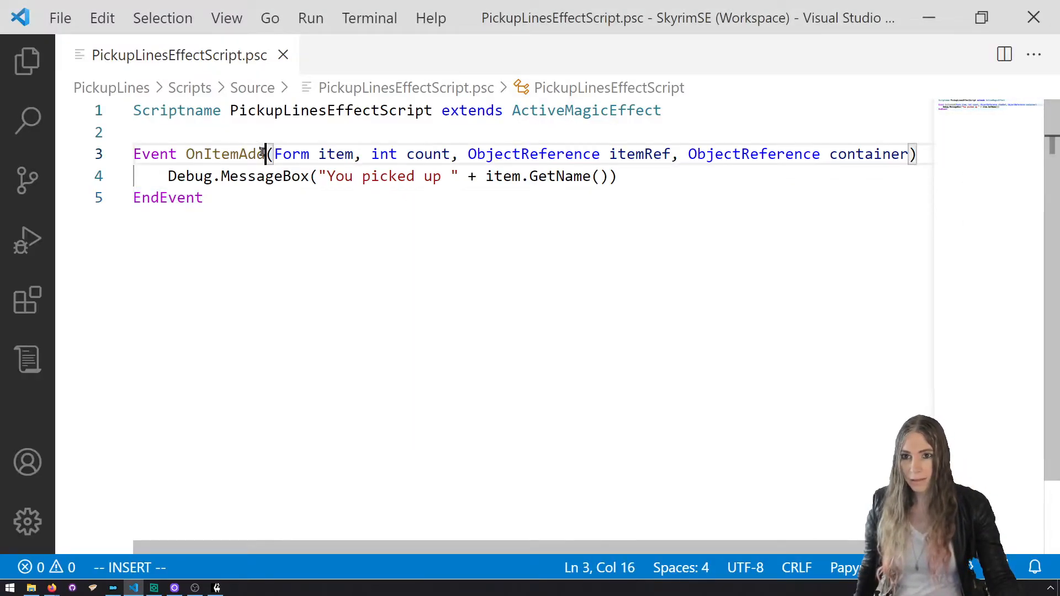
text(ed)
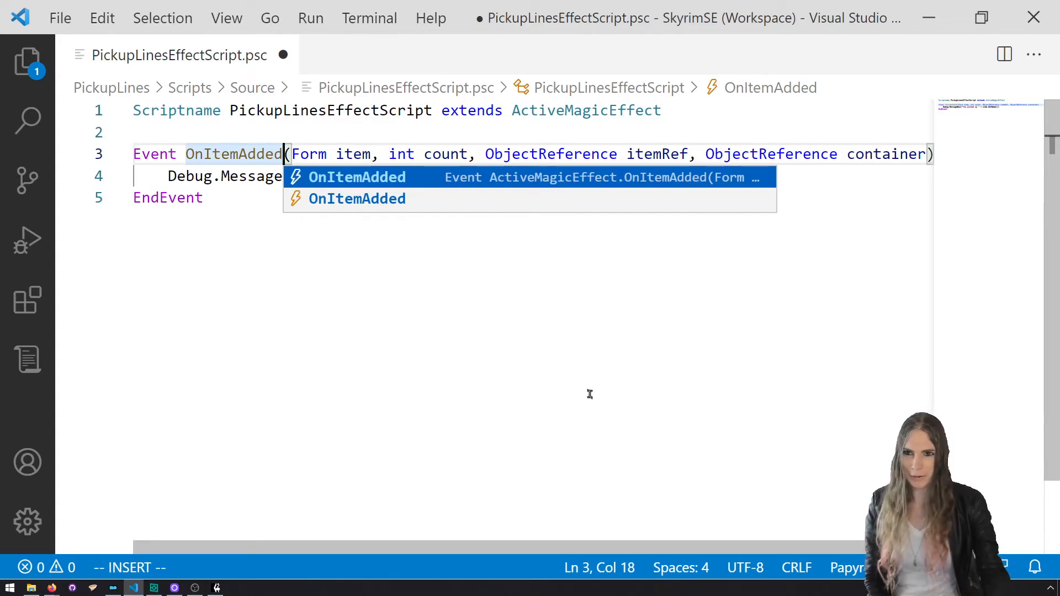
click(589, 394)
key(ctrl+s)
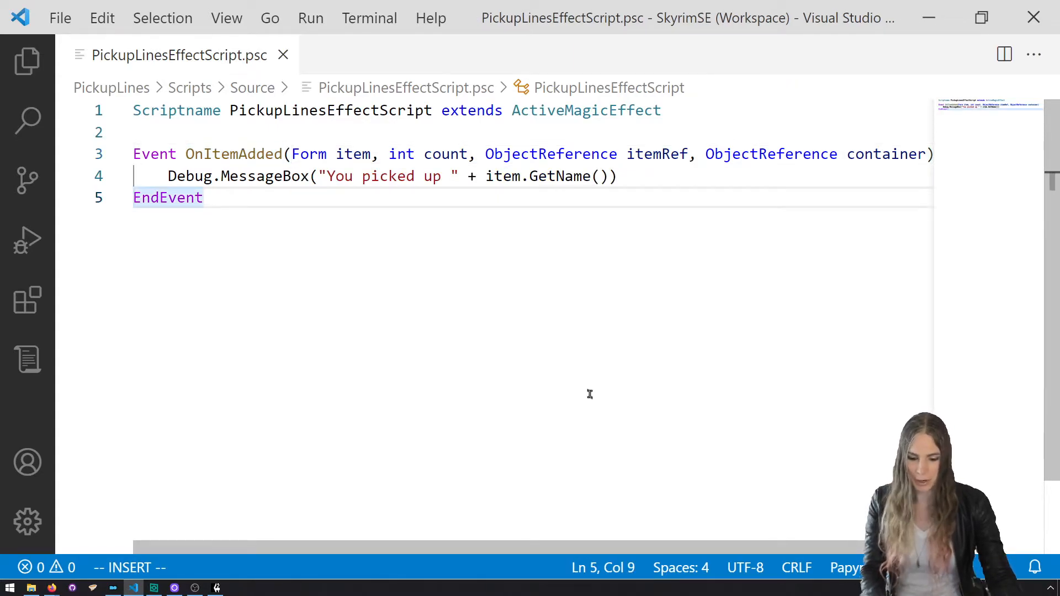
key(Return)
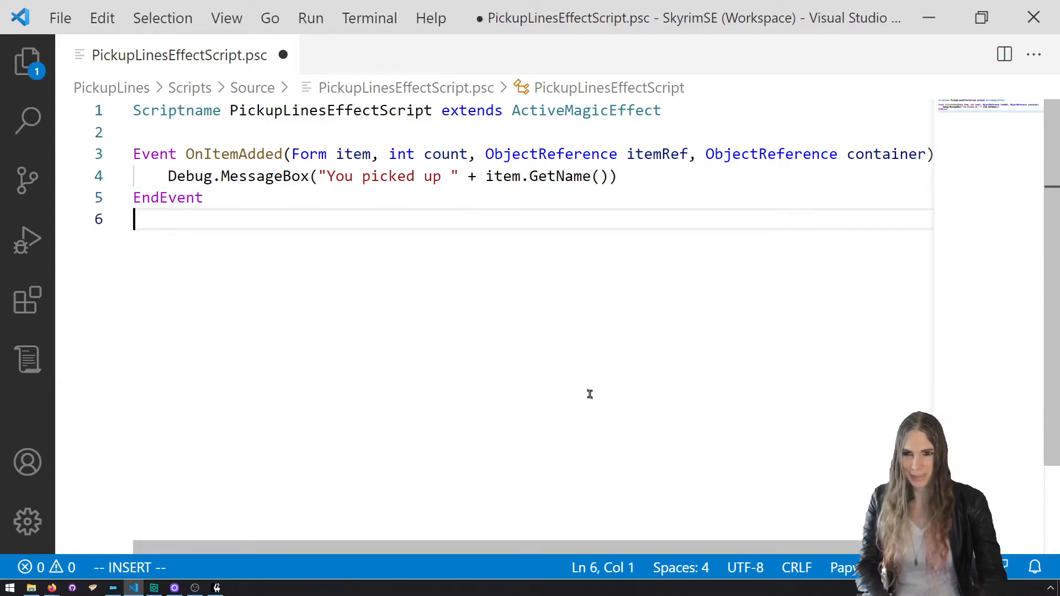
key(ctrl+shift+b)
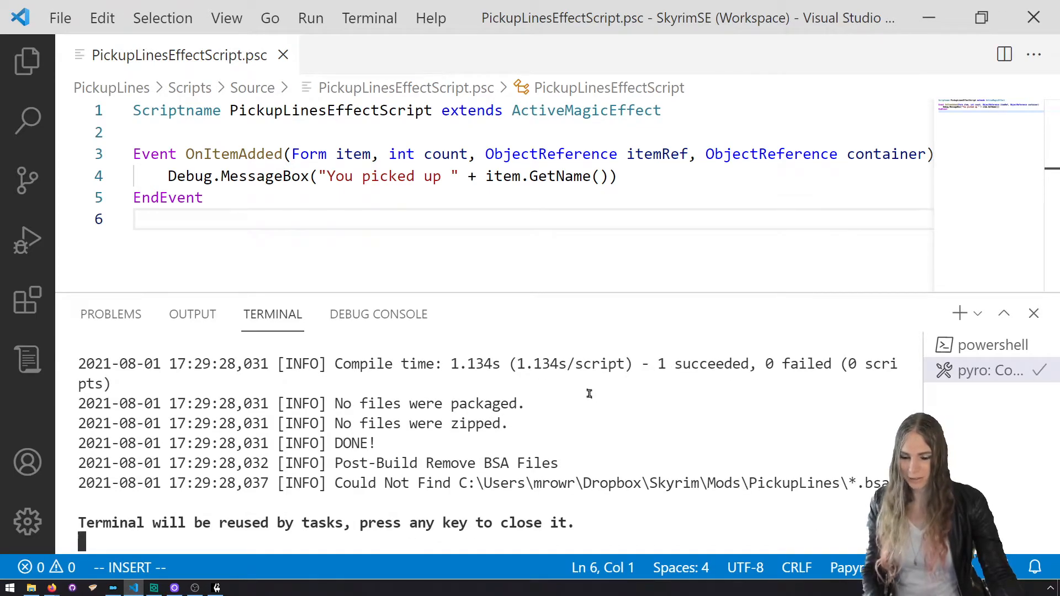
- Switch back to Skyrim Special Edition and run the console command reloadscript PickupLinesEffectScript
key(alt+Tab)
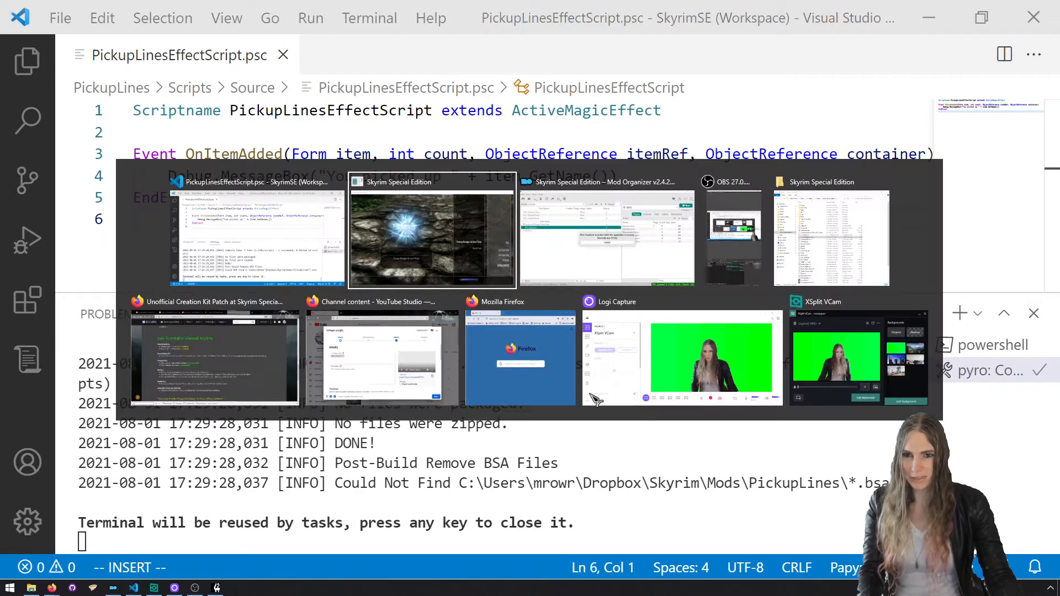
key(grave)
text(rel)
text(oadscirp)
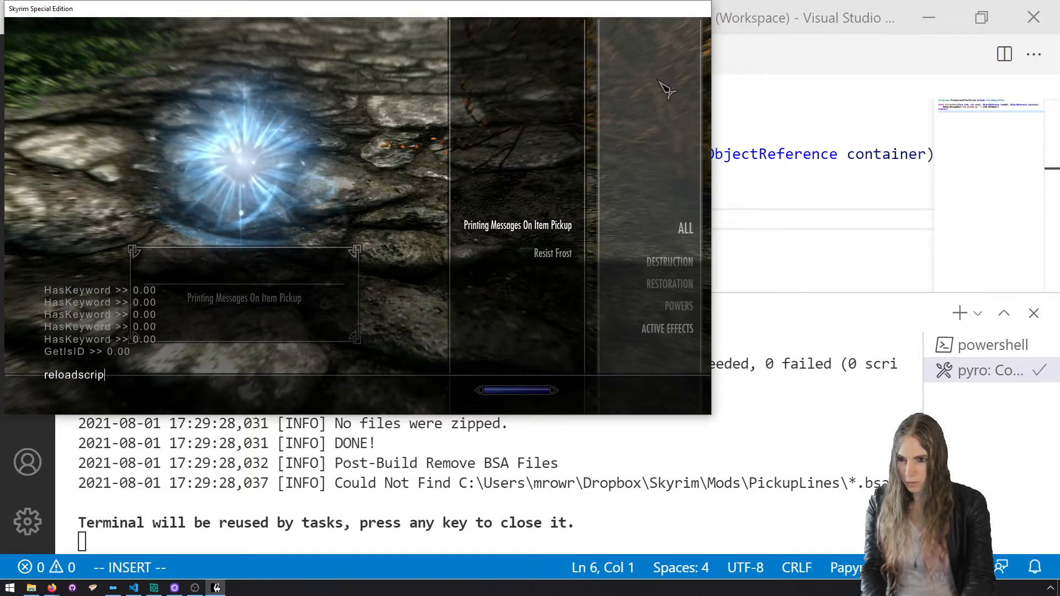
text(Line)
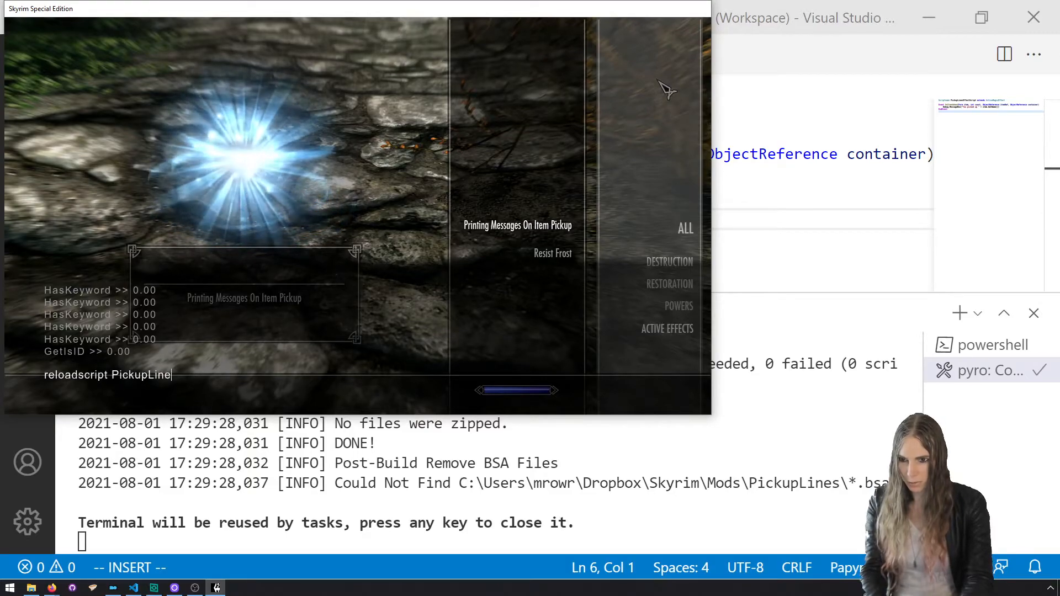
text(sEffectScript)
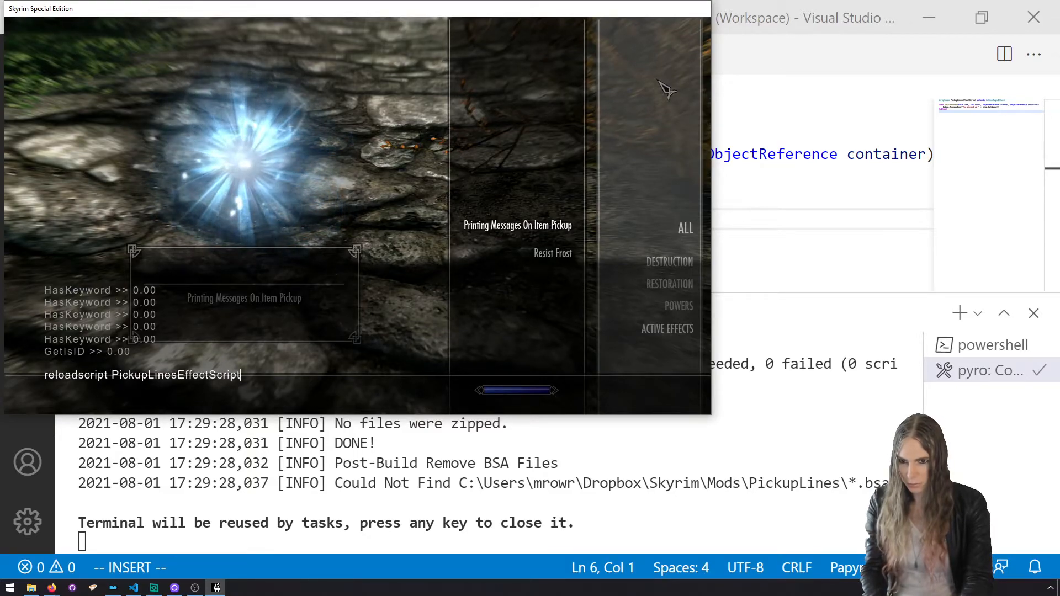
key(Return)
key(grave)
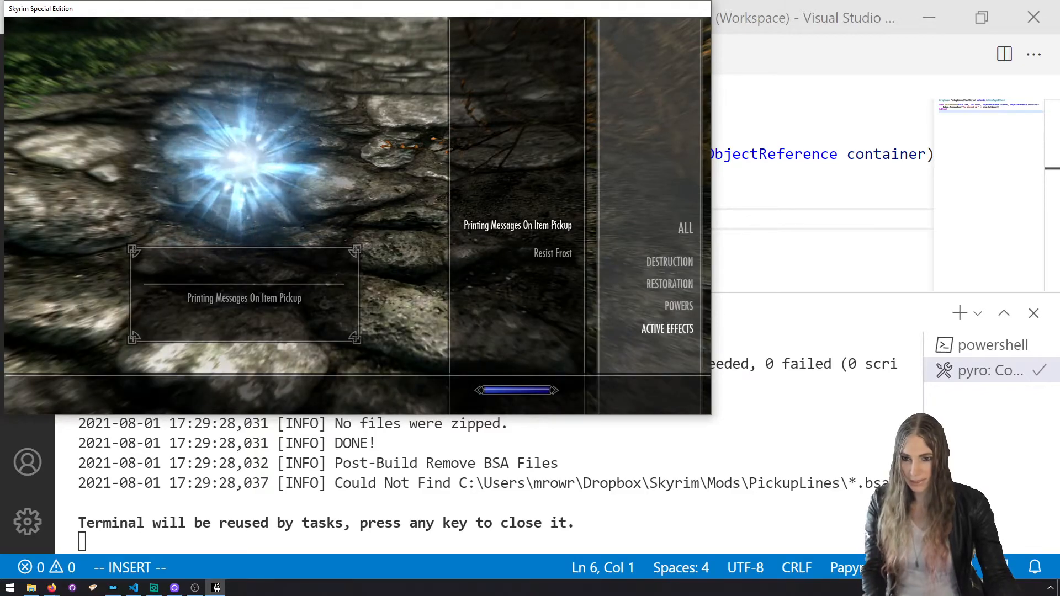
- Toggle sneaking and recheck the active effects for the Printing Messages On Item Pickup effect
key(Tab)
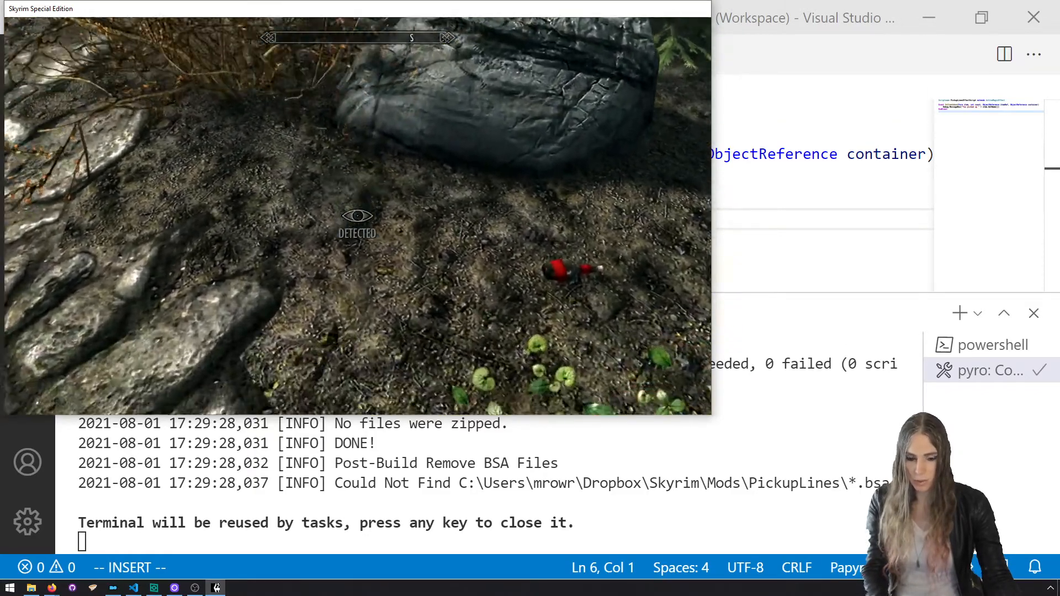
key(ctrl)
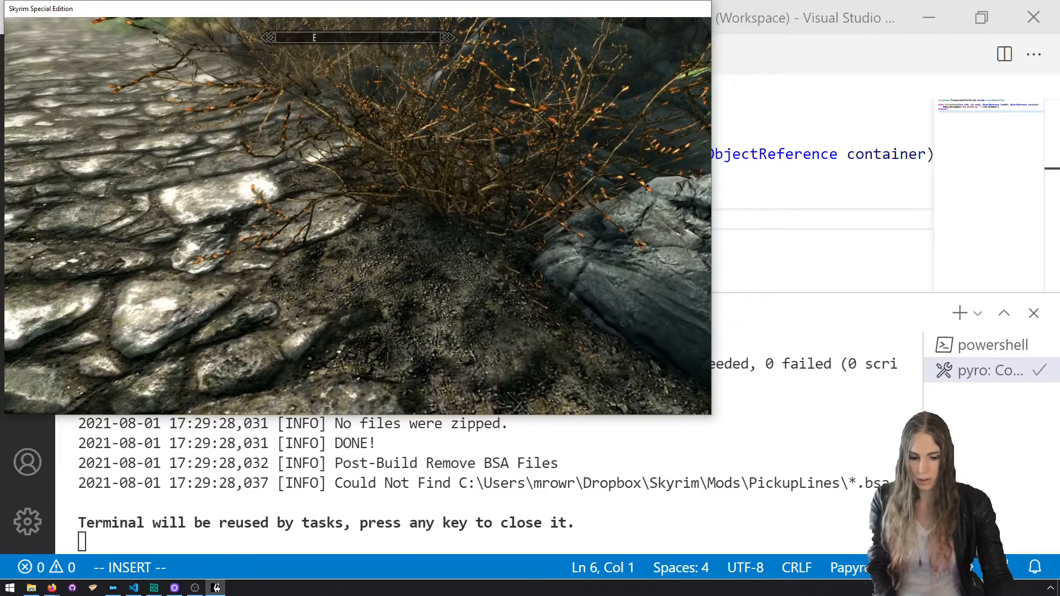
key(p)
click(667, 328)
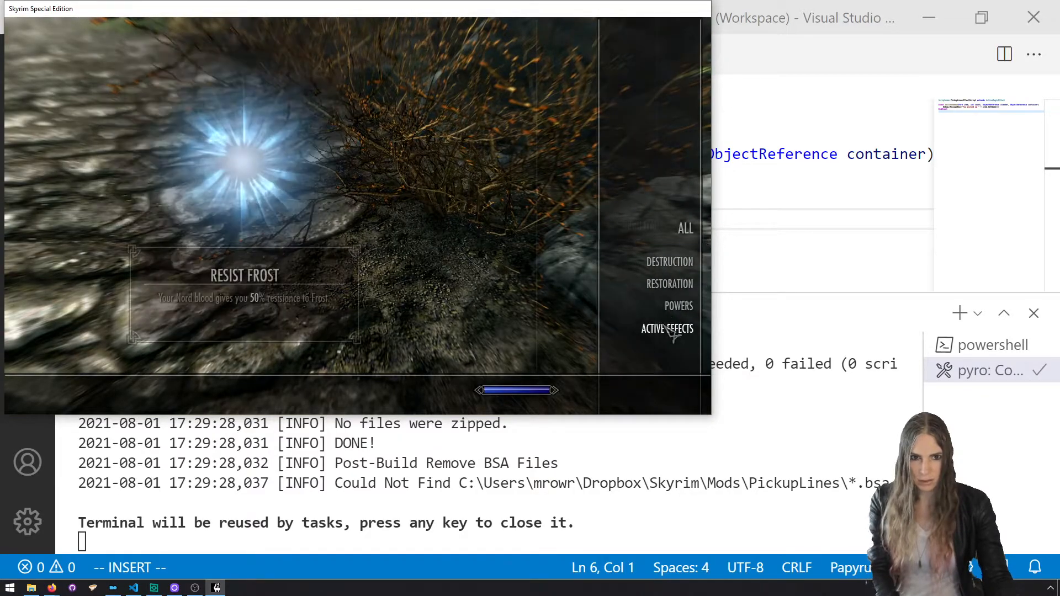
key(Tab)
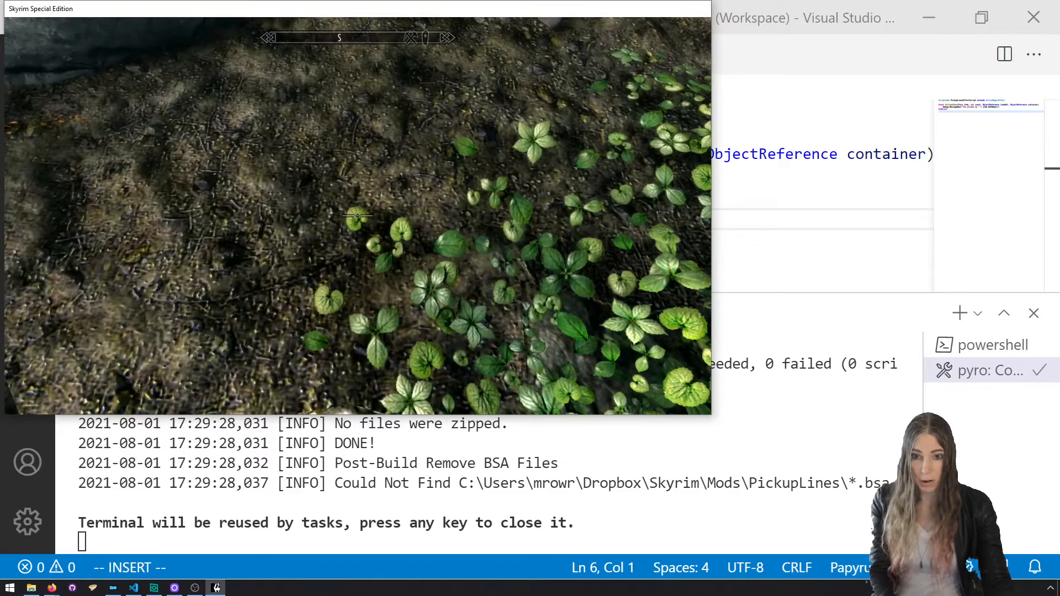
key(p)
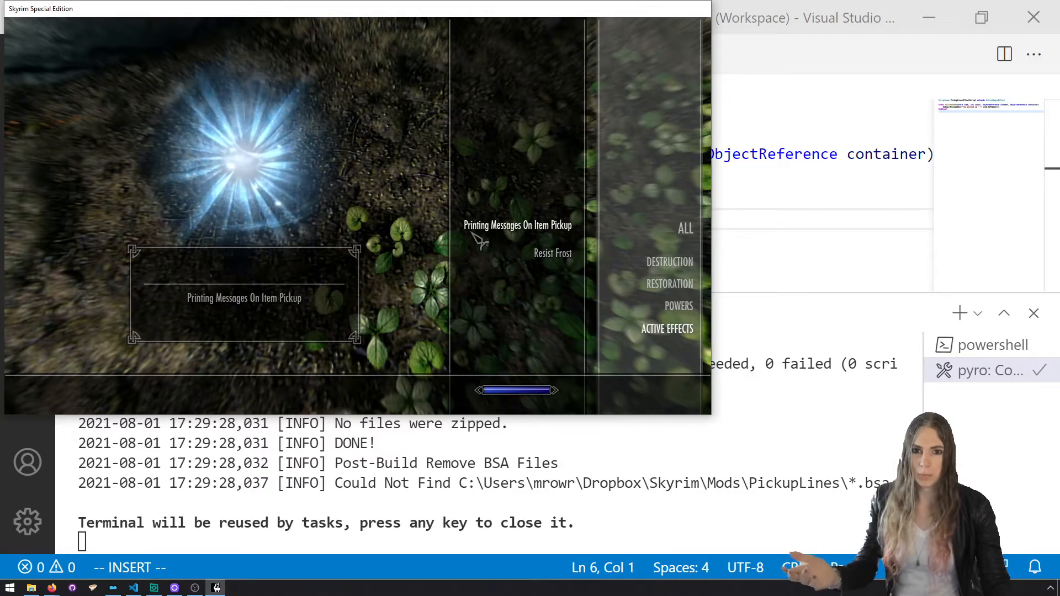
key(Tab)
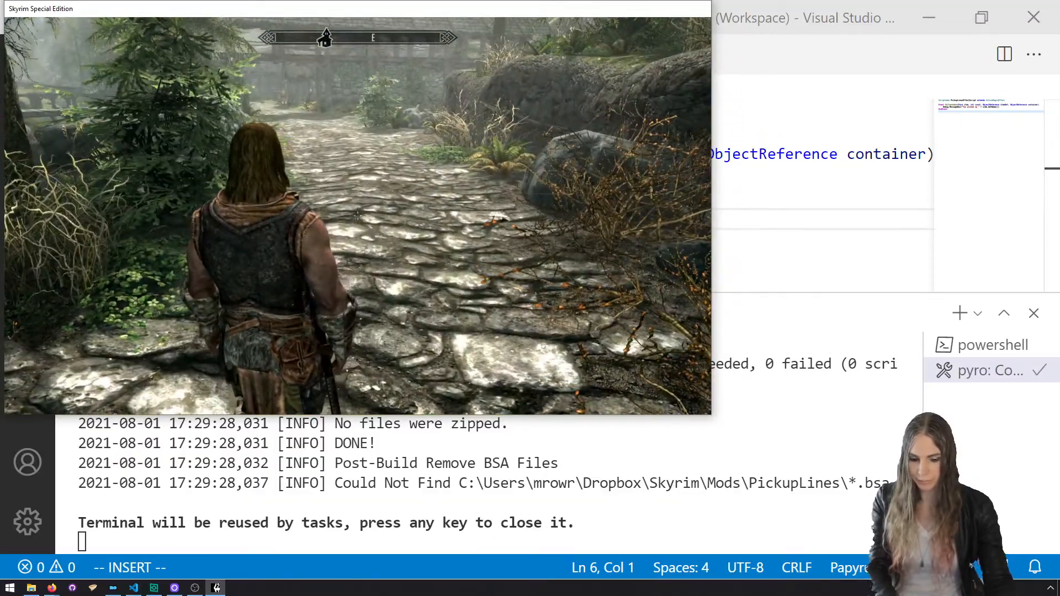
- Drop the iron gauntlets, iron helmet and iron shield from the inventory's apparel
key(i)
click(65, 307)
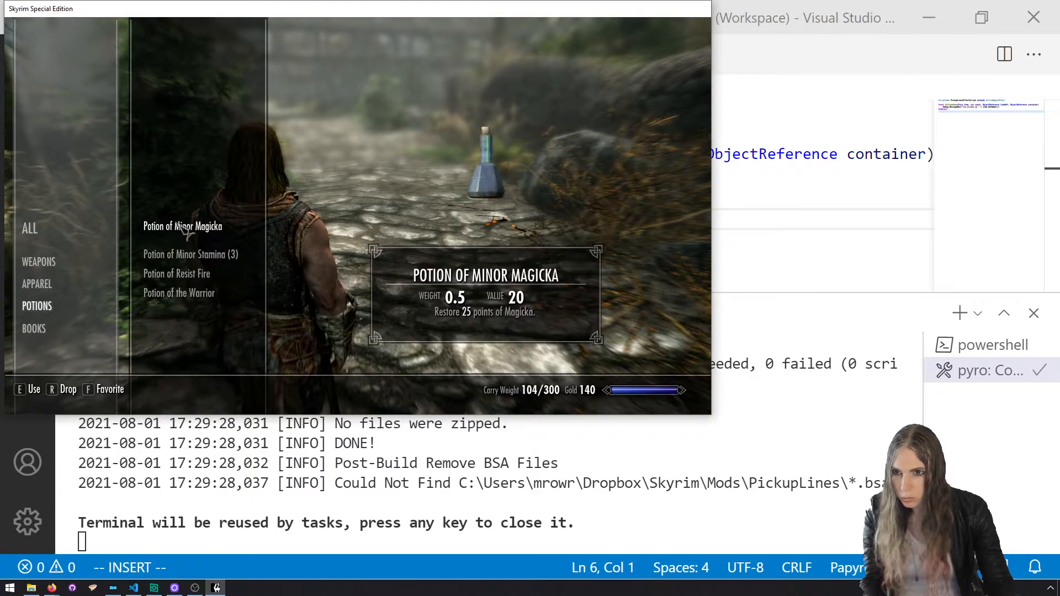
click(37, 284)
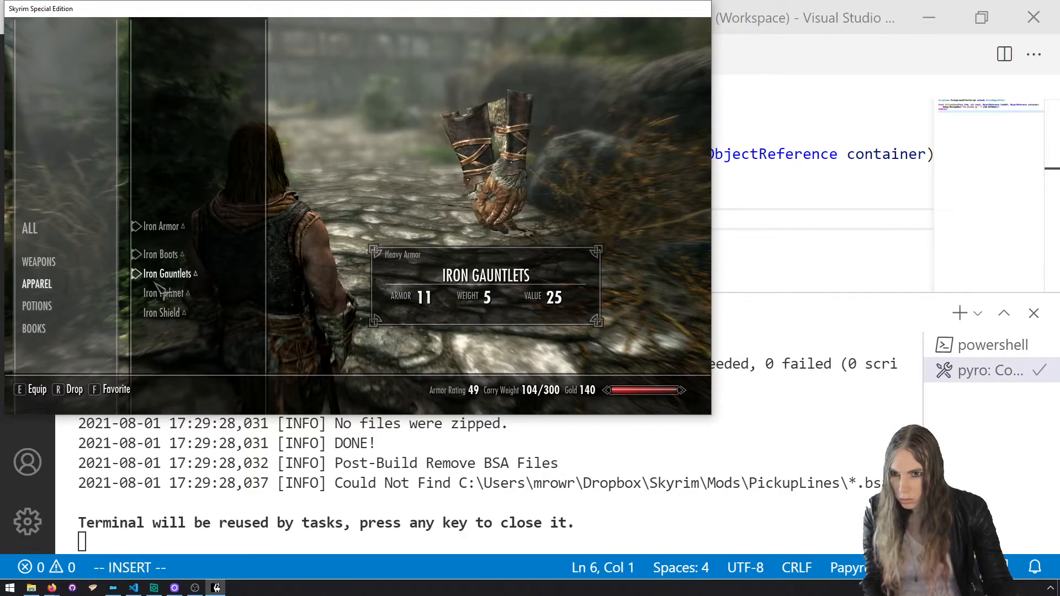
key(r)
key(r)
key(r)
- Drop the Potion of the Warrior, Potion of Minor Magicka, a Potion of Minor Stamina and the book
click(63, 307)
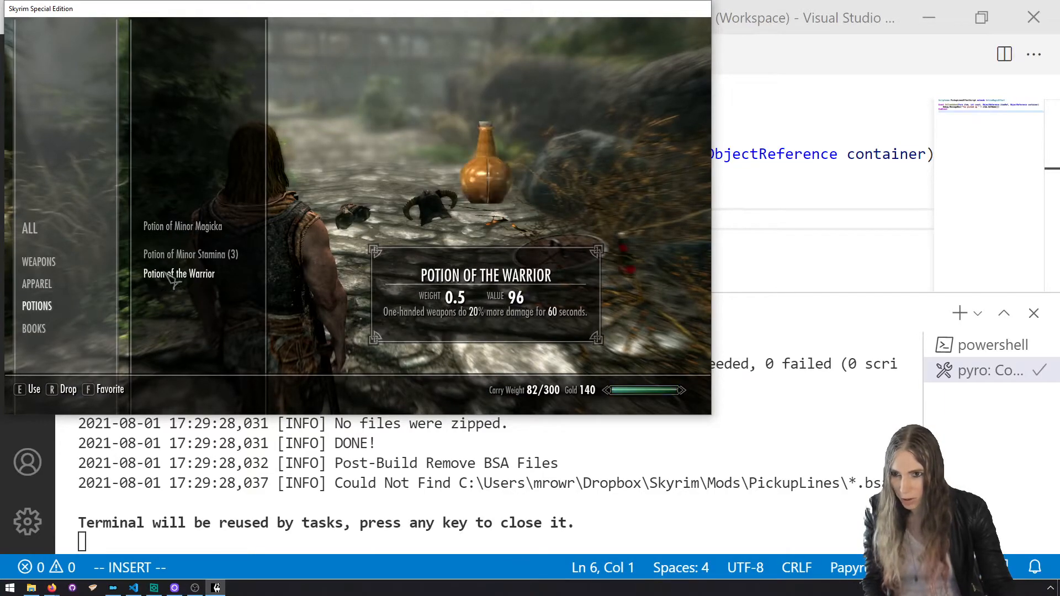
key(r)
key(r)
key(r)
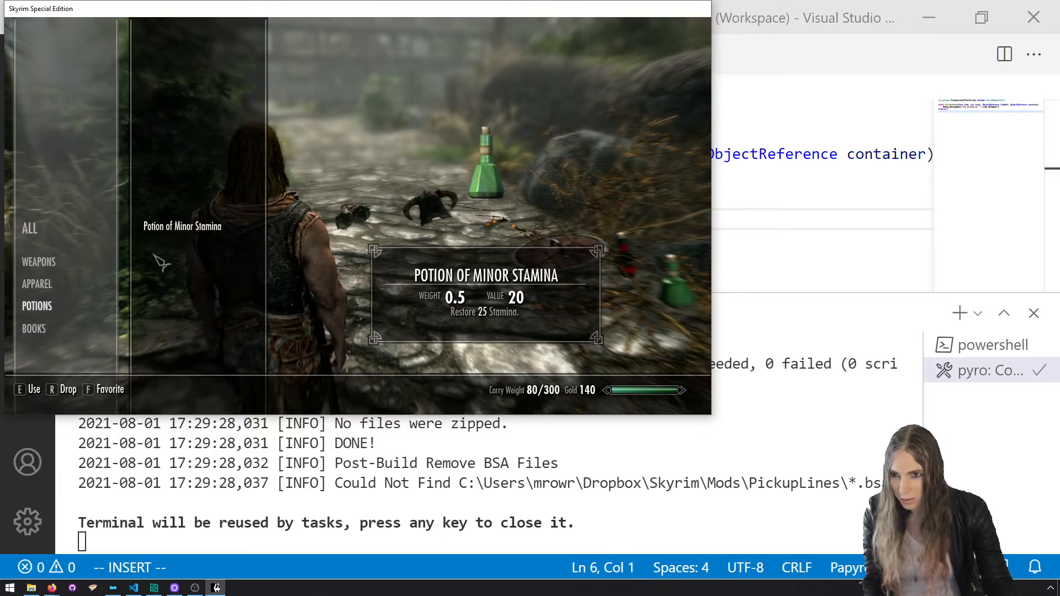
click(48, 322)
key(r)
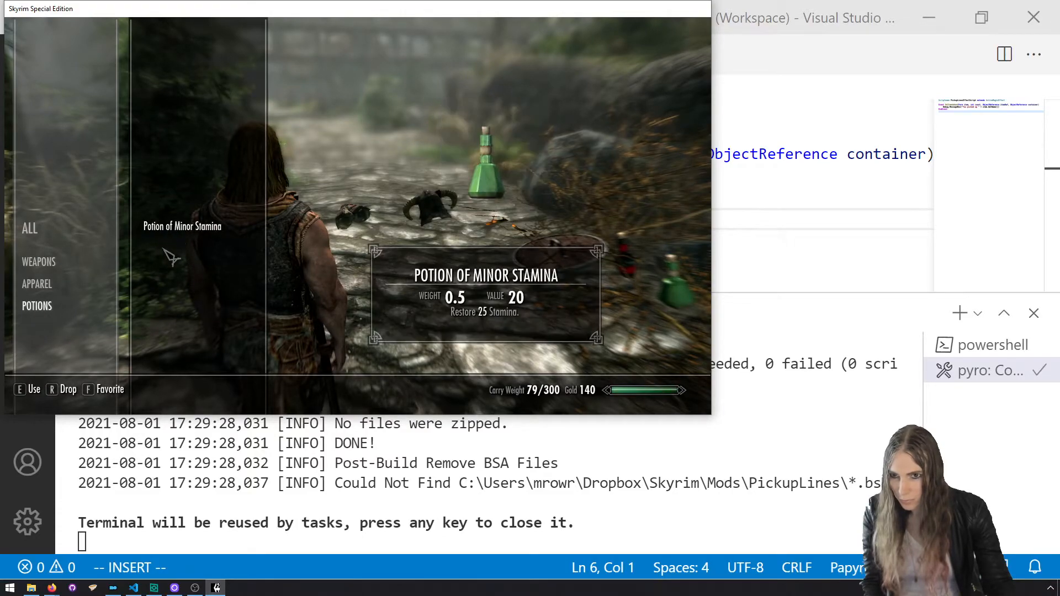
- Drop the iron sword and iron arrows from the full inventory list and return to the game
click(30, 229)
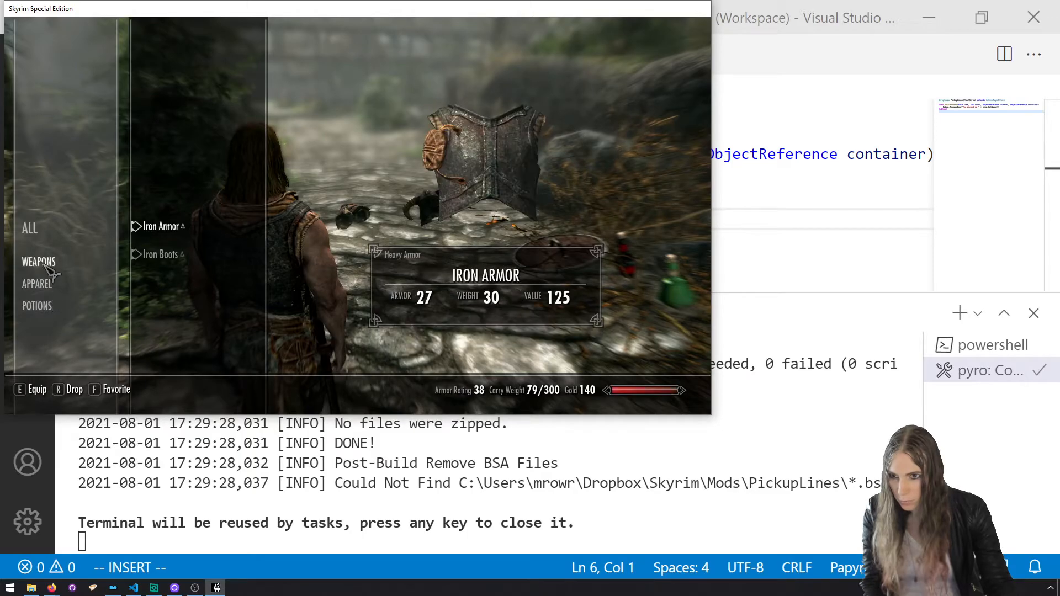
key(r)
key(Return)
key(r)
key(r)
key(r)
key(r)
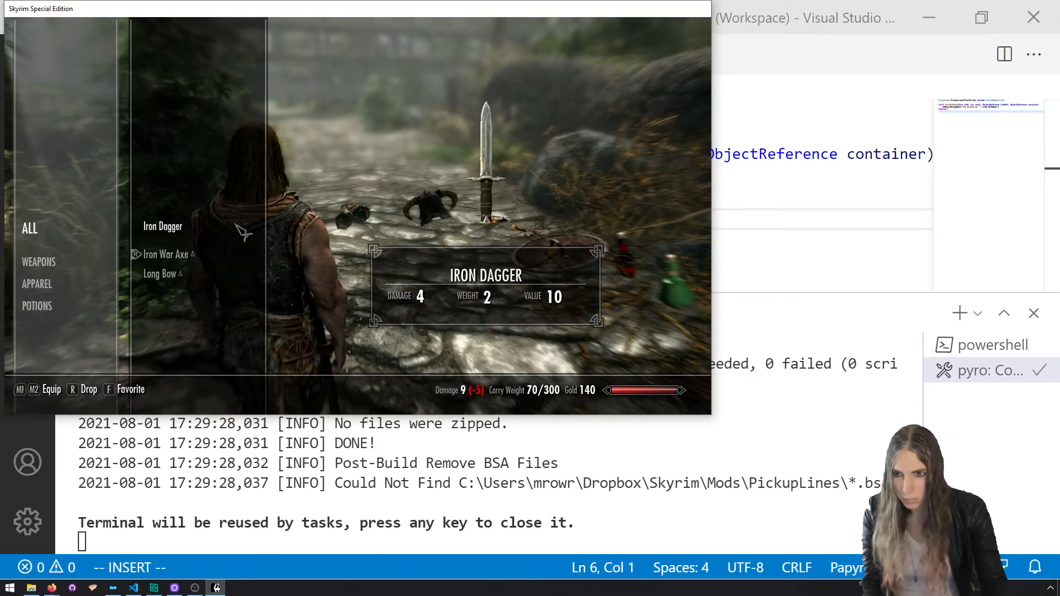
key(Tab)
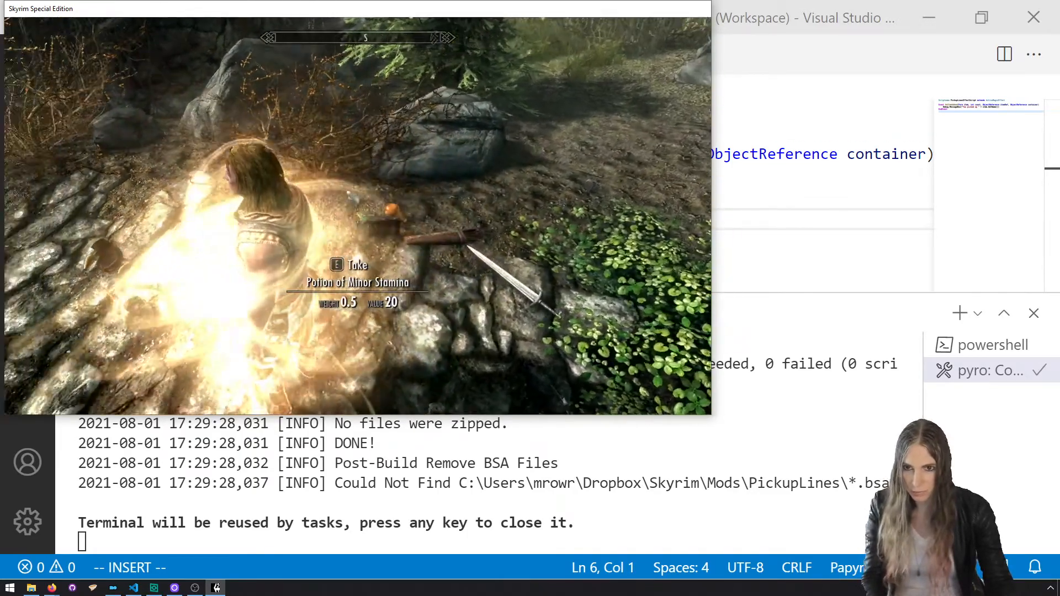
- Return to first-person view, pick up dropped potions and the iron helmet, and dismiss the pickup message
scroll(474, 486, up, 5)
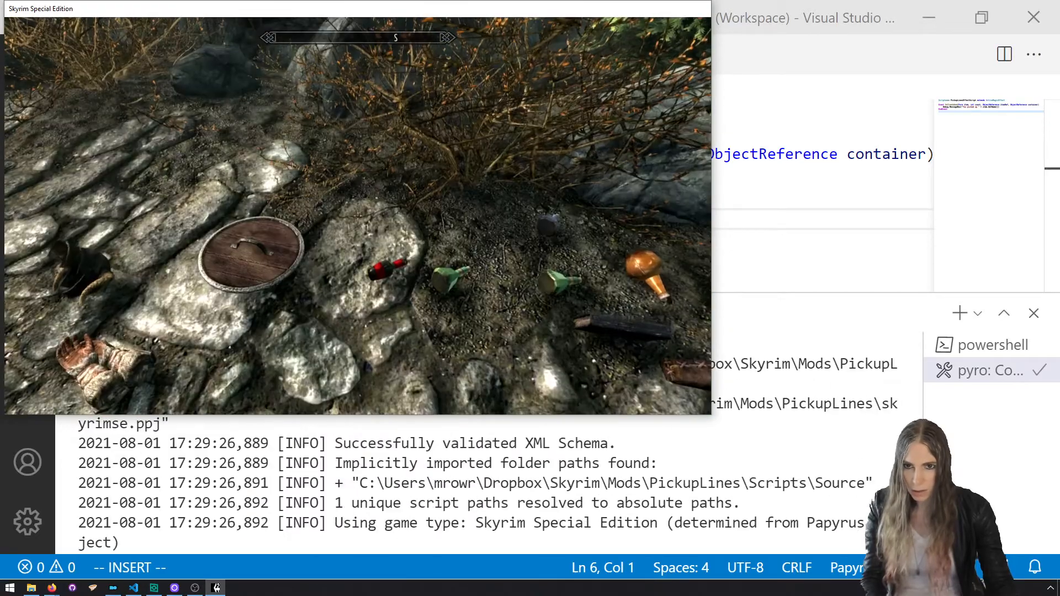
key(e)
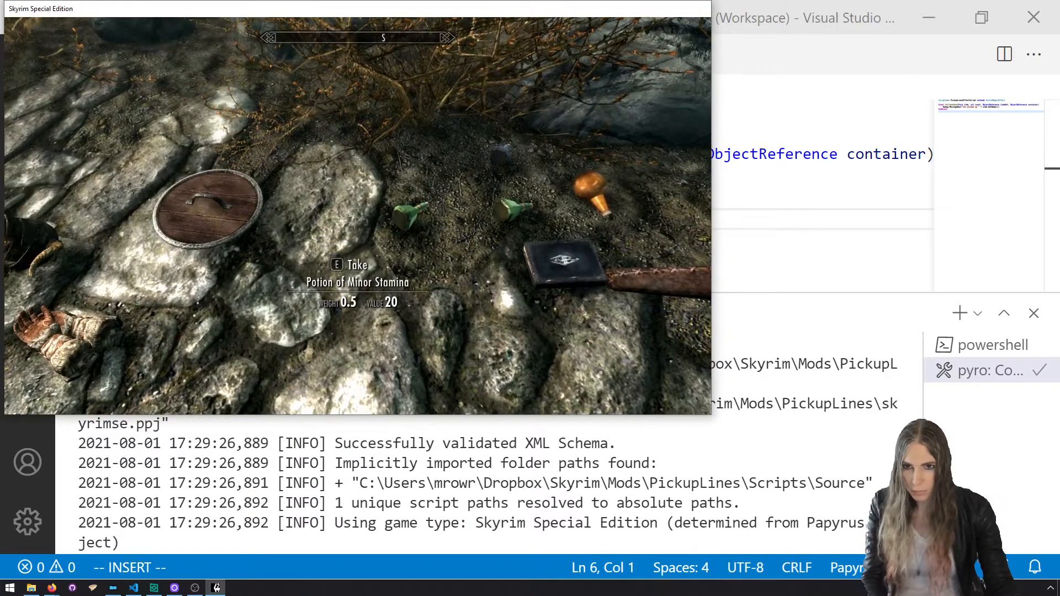
key(e)
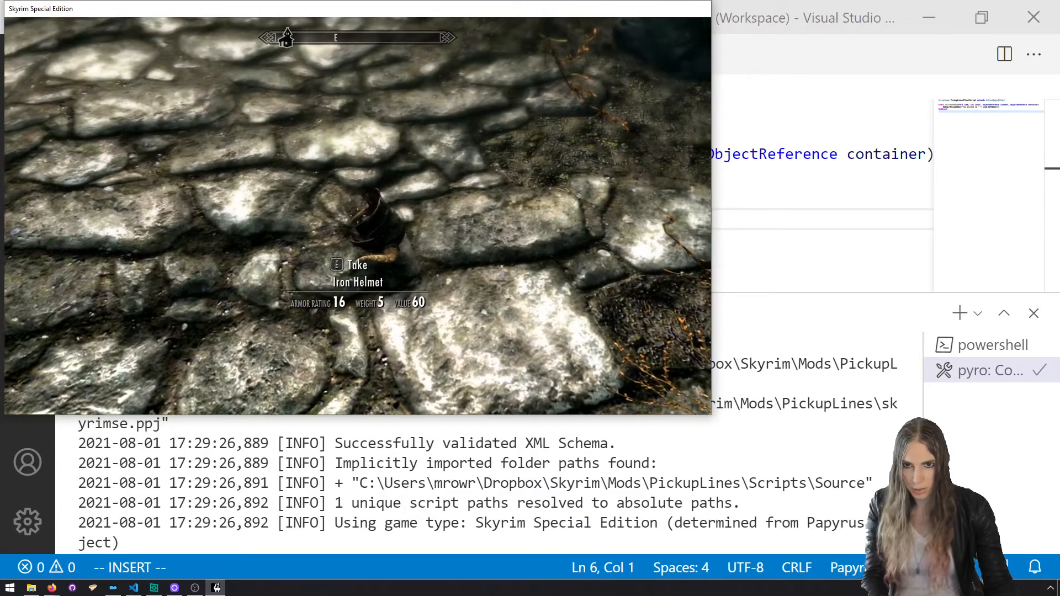
key(e)
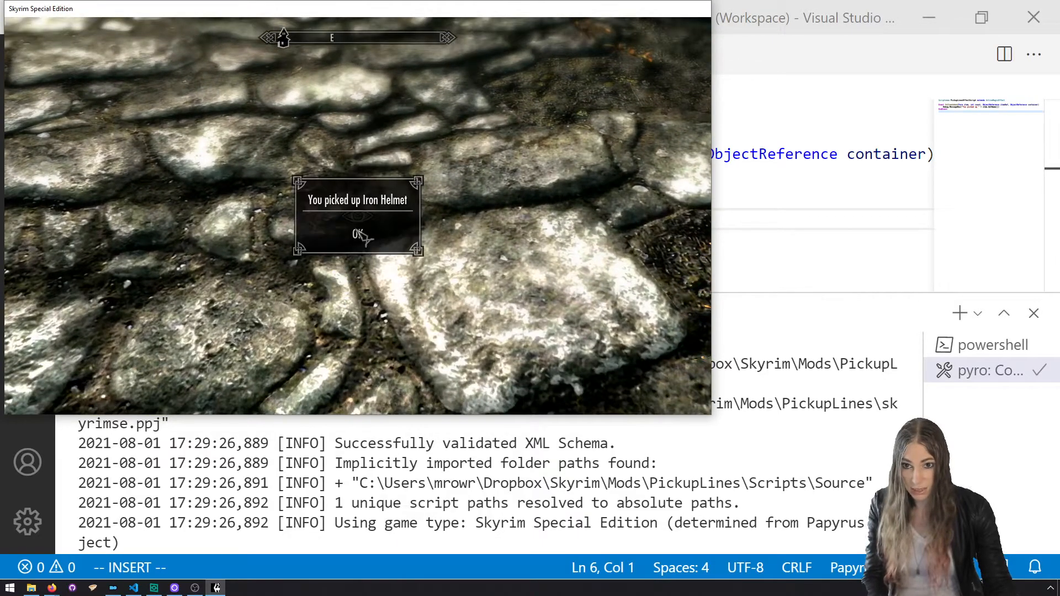
click(358, 235)
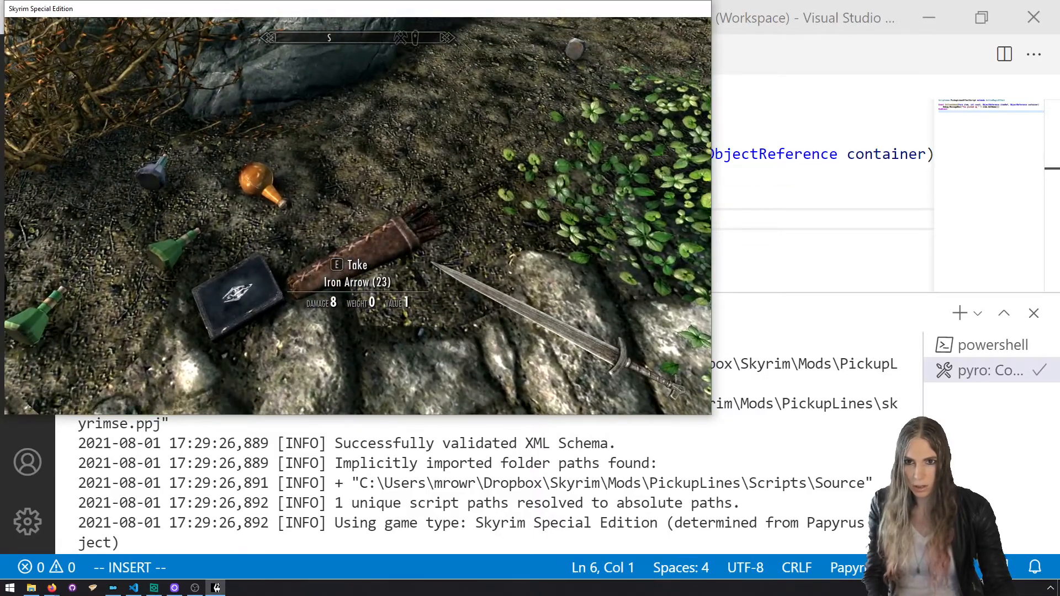
- Pick up the iron arrows, iron sword and Potion of the Warrior, dismissing the pickup messages
key(e)
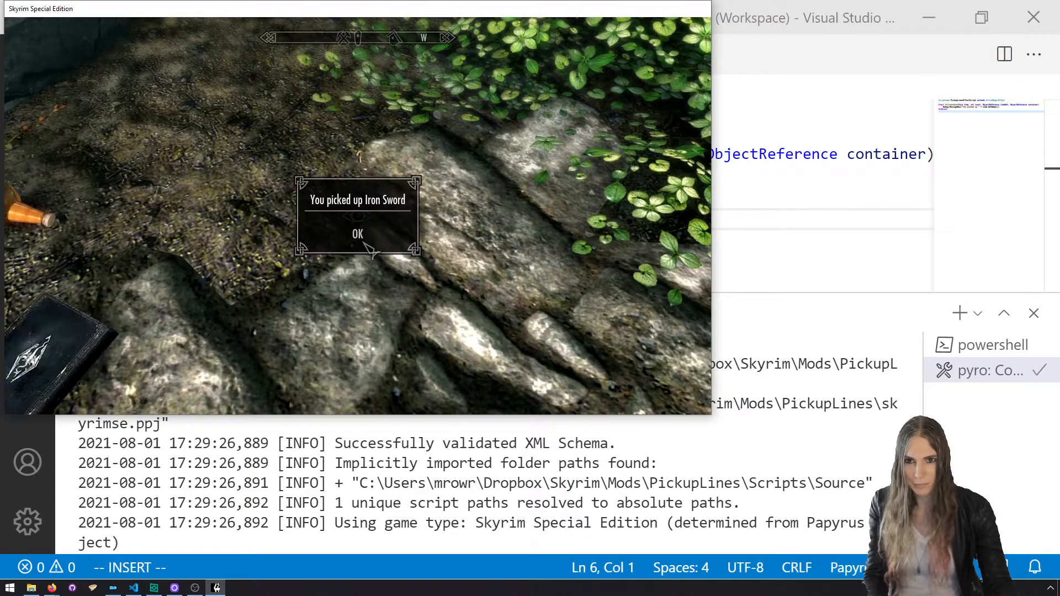
click(365, 242)
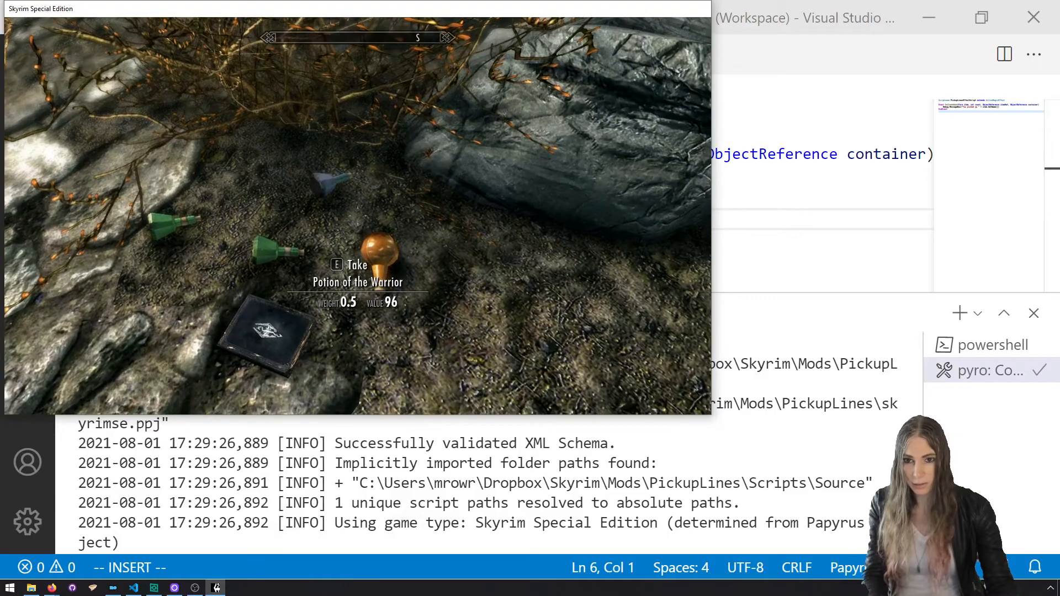
key(e)
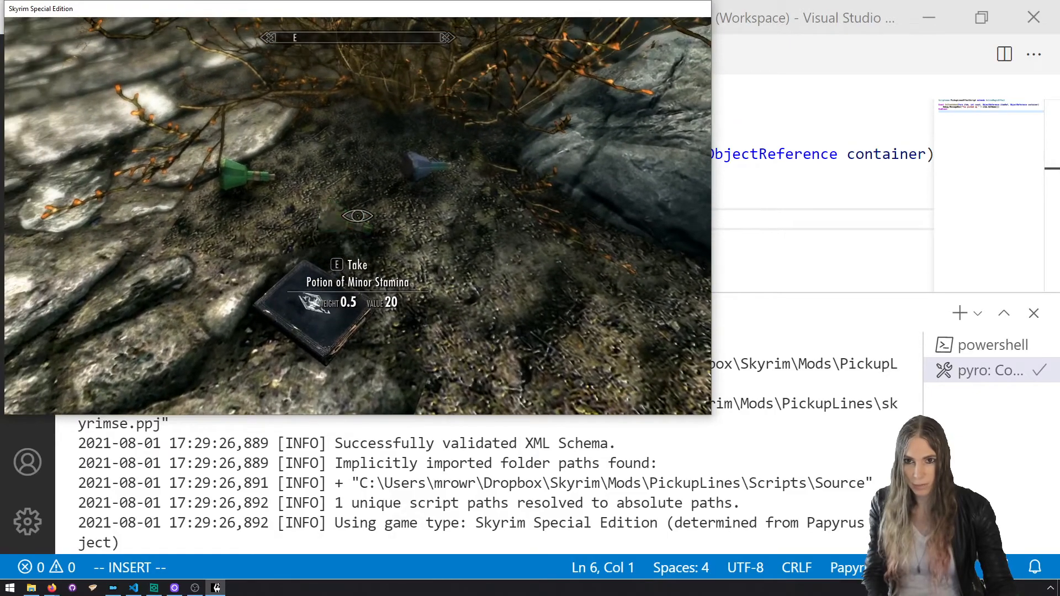
click(359, 235)
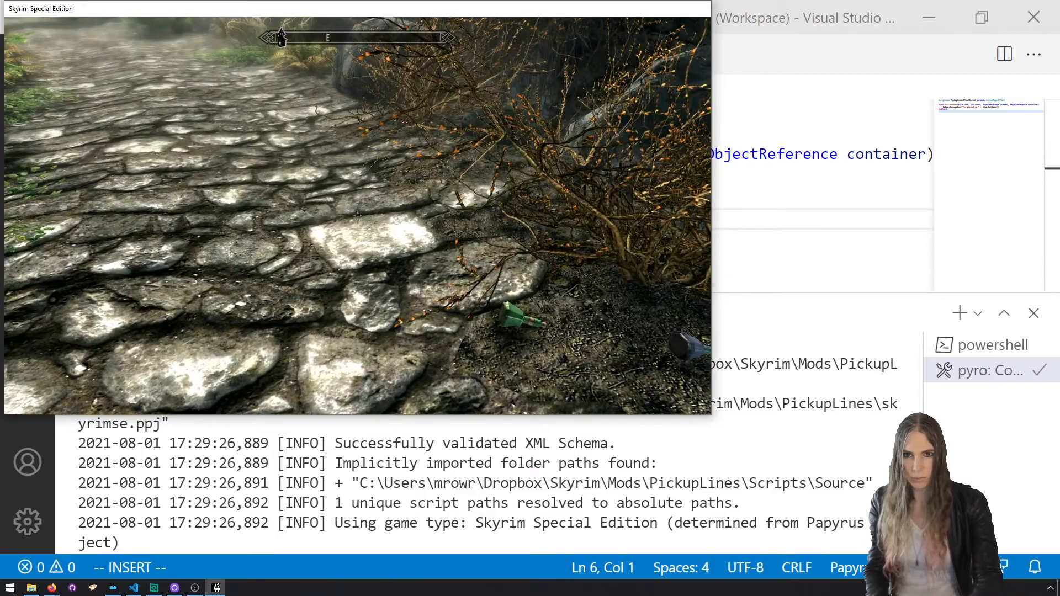
- Examine the character's powers and active effects, reopening the magic list to see whether the pickup effect is applied
key(p)
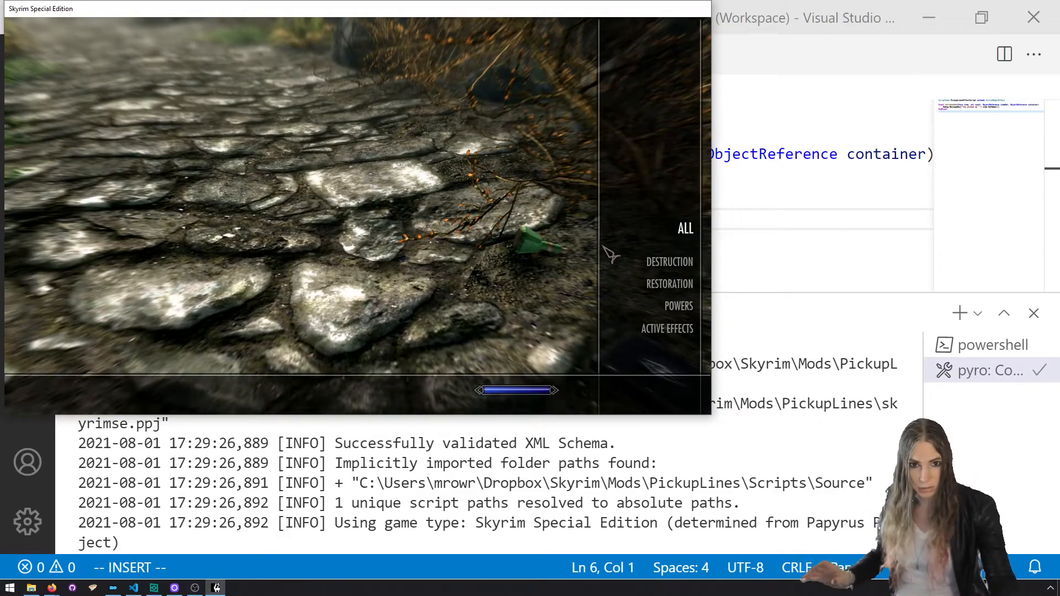
click(661, 336)
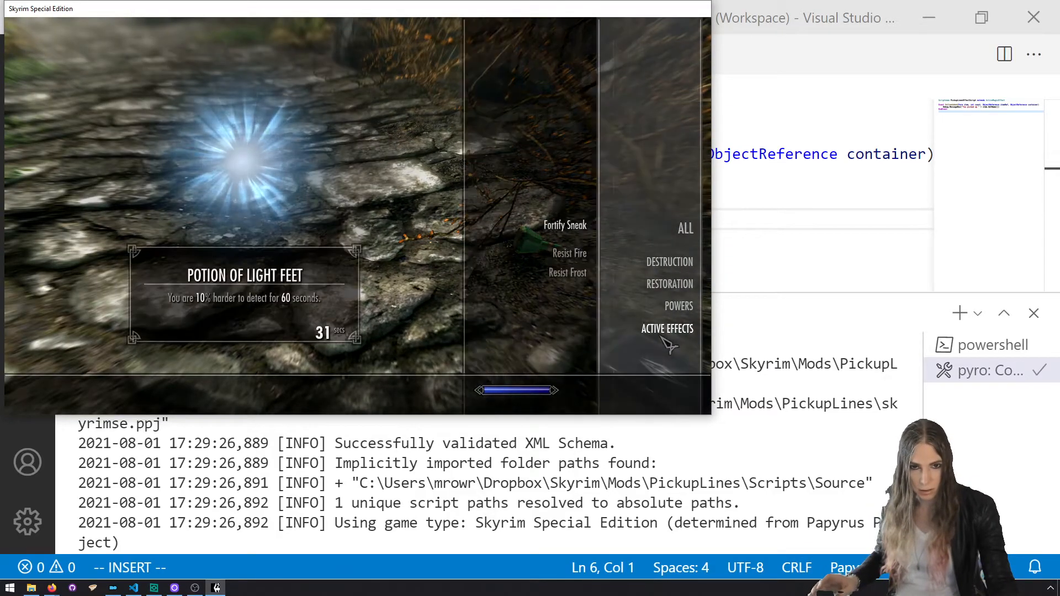
key(Tab)
key(p)
click(660, 308)
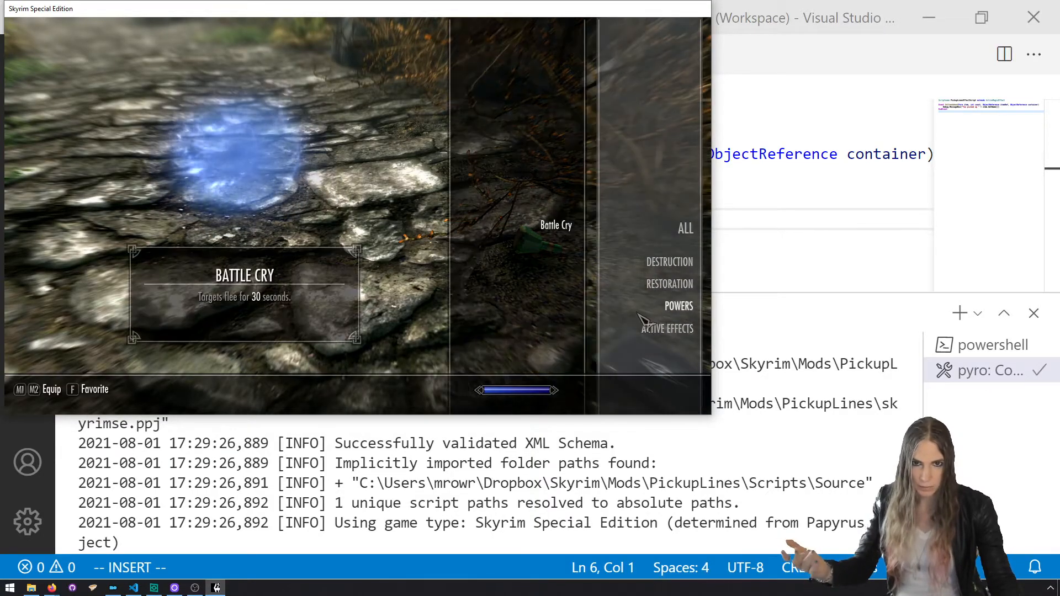
click(650, 331)
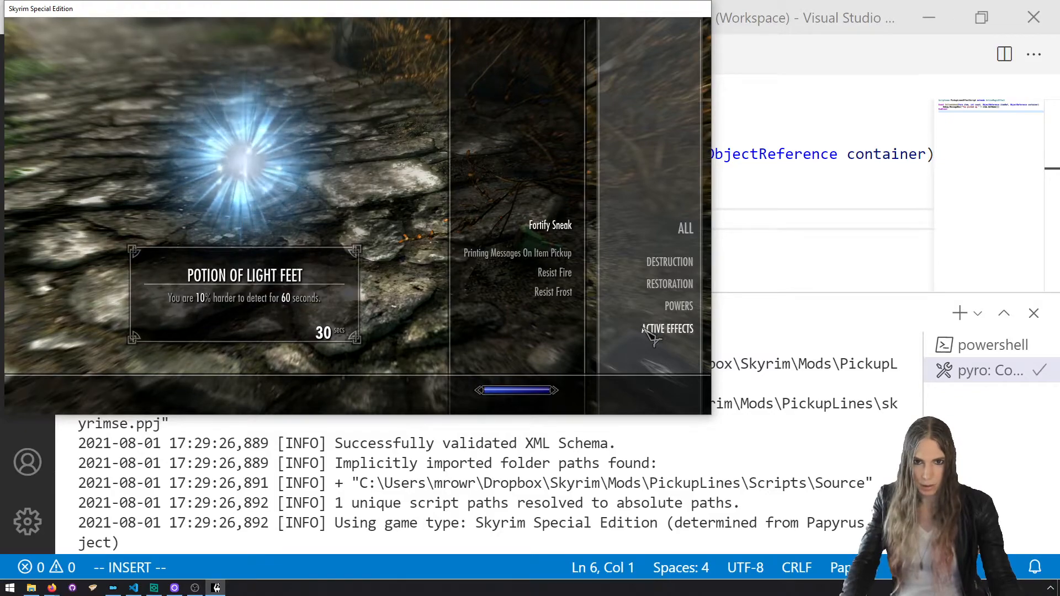